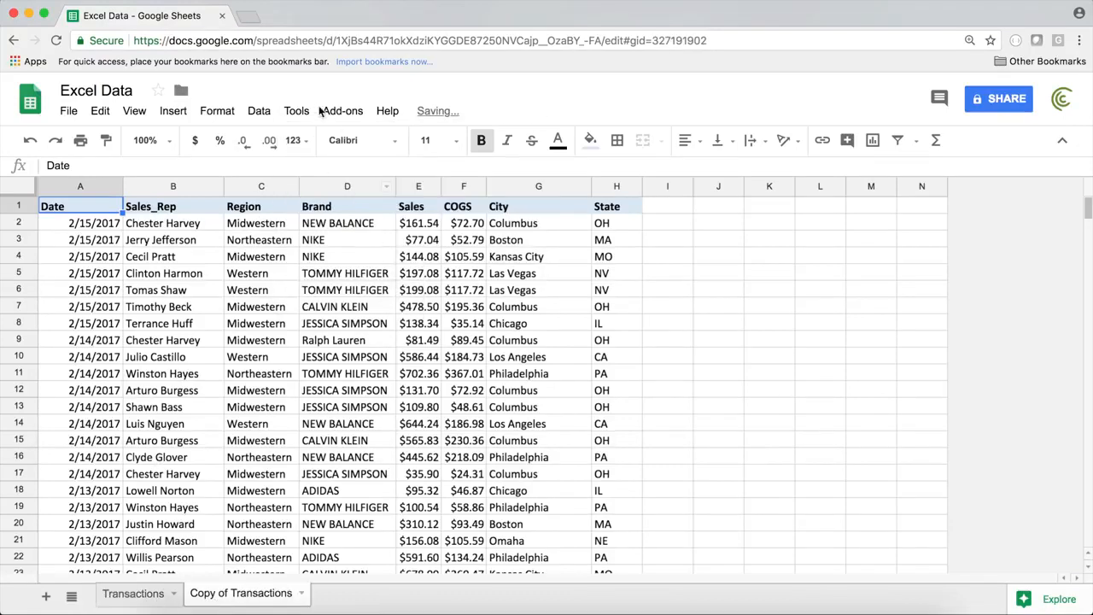
- Start recording a new macro on the Copy of Transactions sheet
left_click(296, 112)
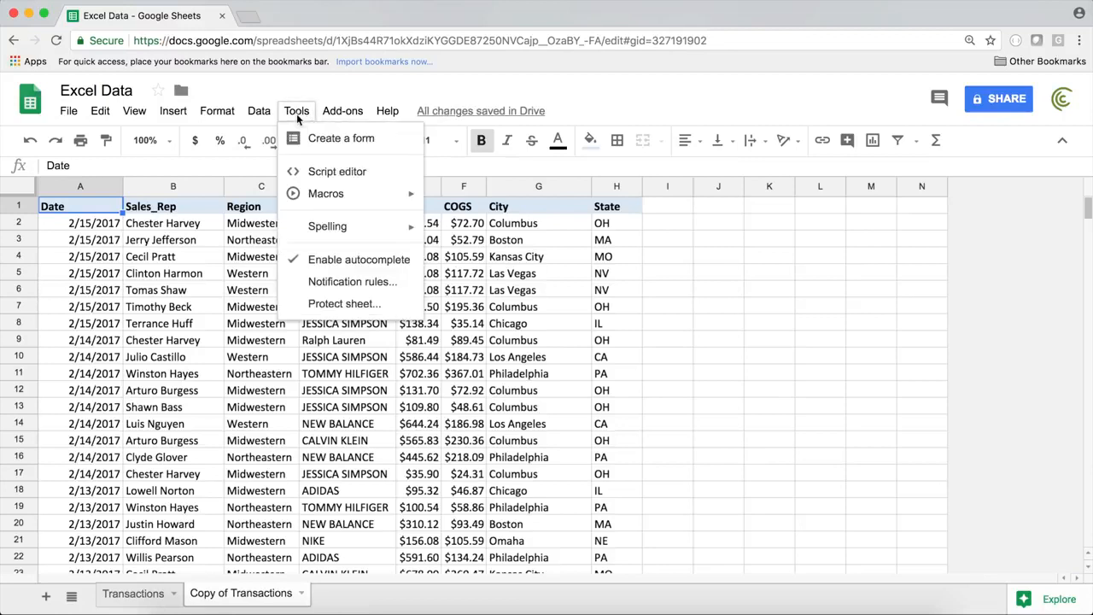
mouse_move(329, 194)
left_click(492, 210)
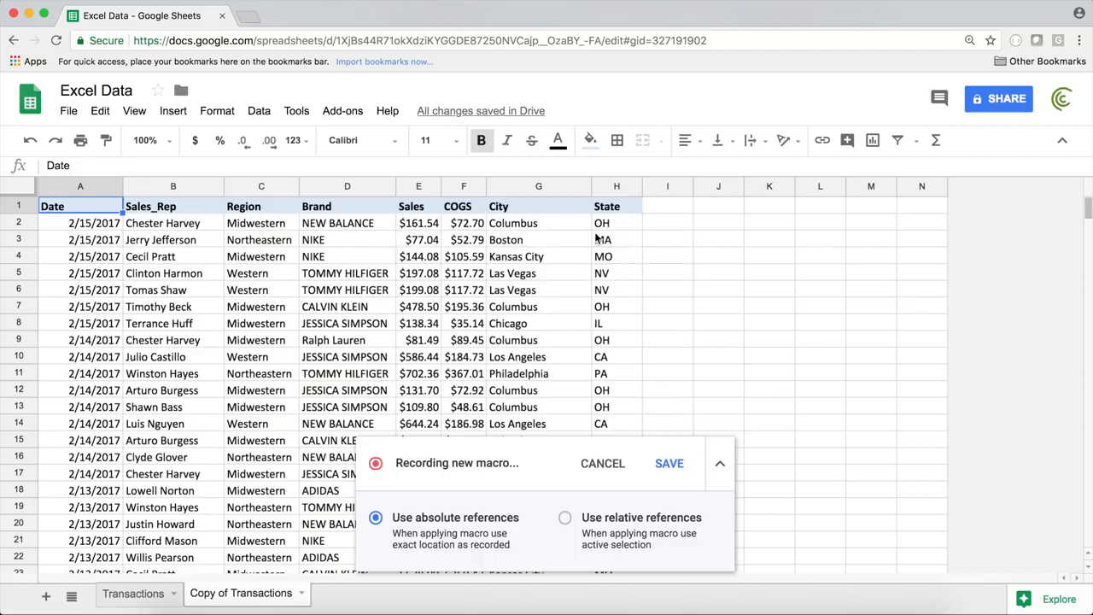
- Enter the header Location in I1 and apply the State header's formatting to it
left_click(668, 206)
type("Location")
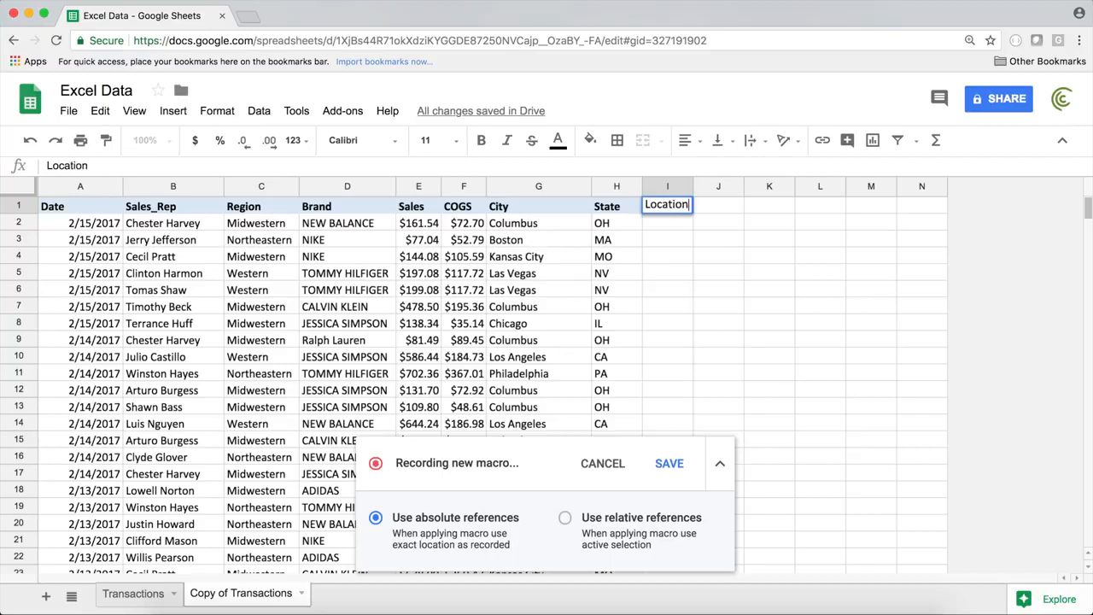
key("Return")
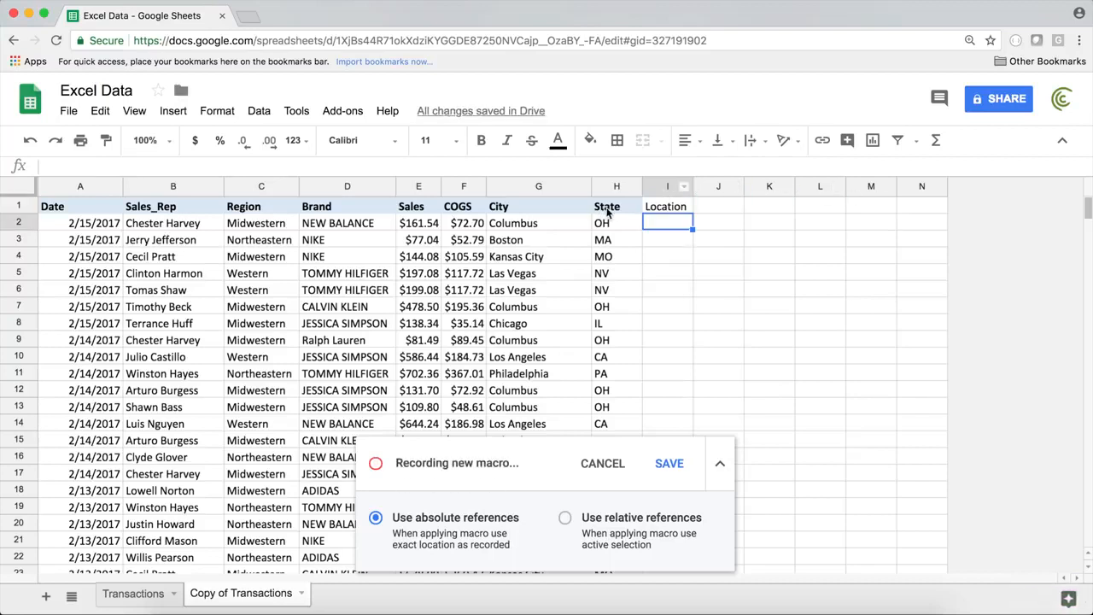
left_click(616, 211)
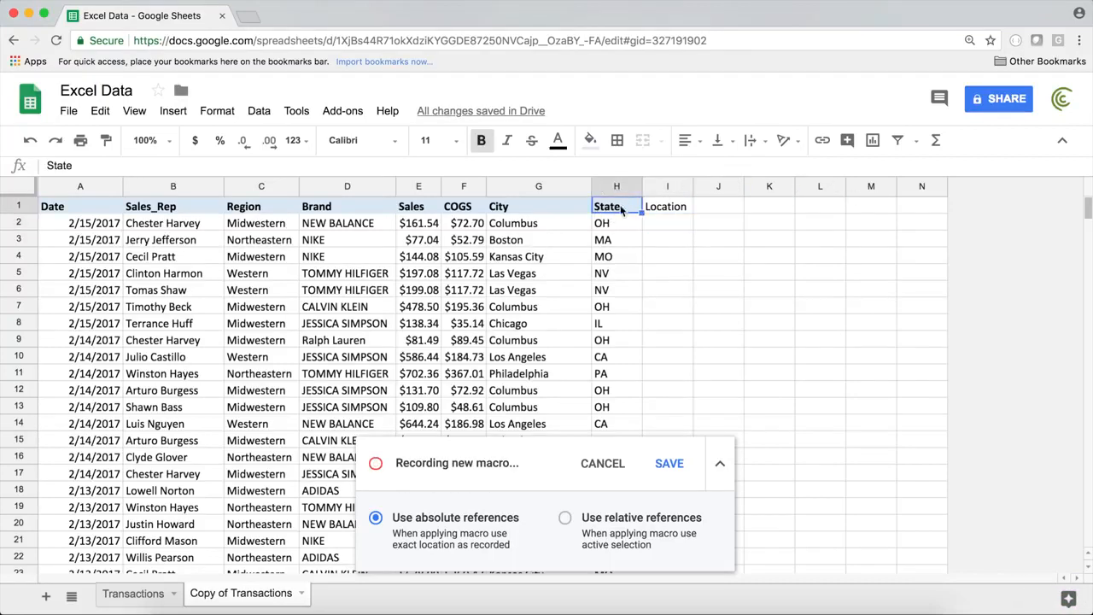
left_click(106, 140)
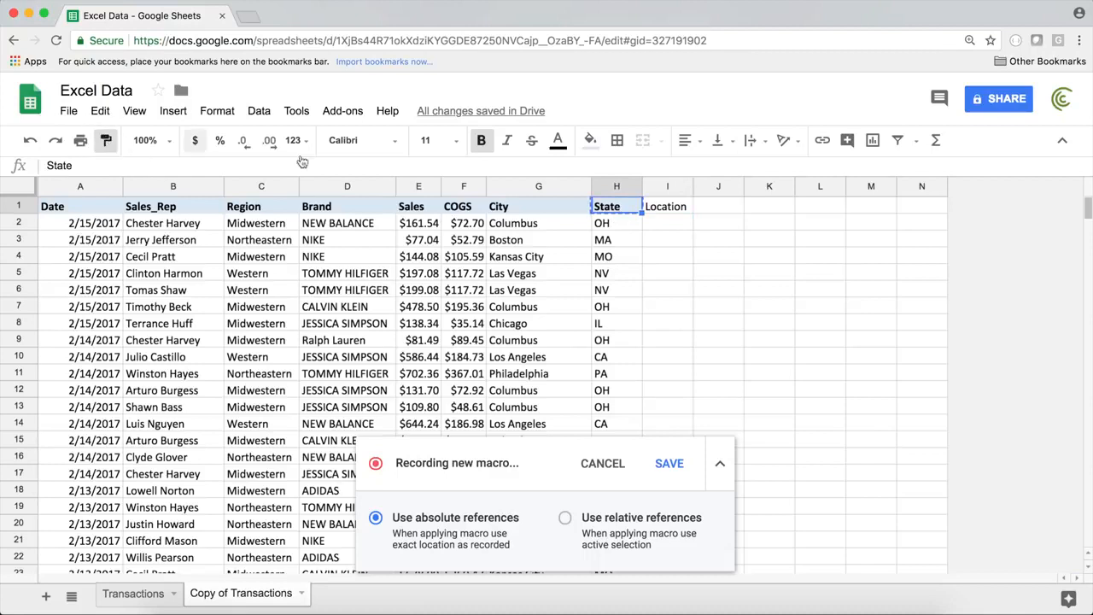
left_click(686, 206)
- Fill the Location column from I2 down with =JOIN(", ",G2:H2) and fit the column width to its contents
left_click(671, 224)
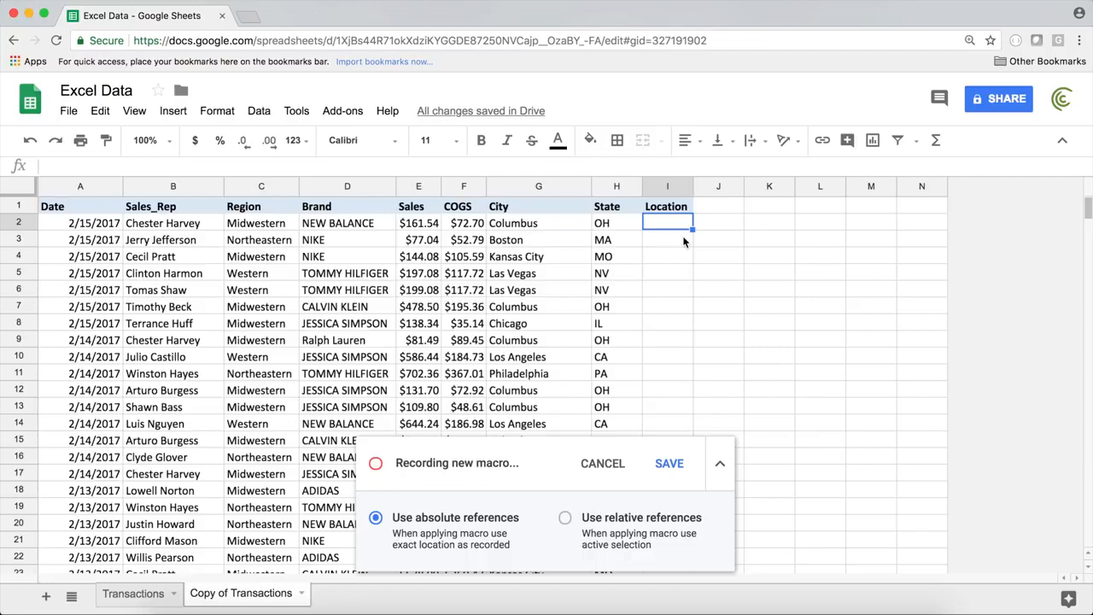
type("=Joi")
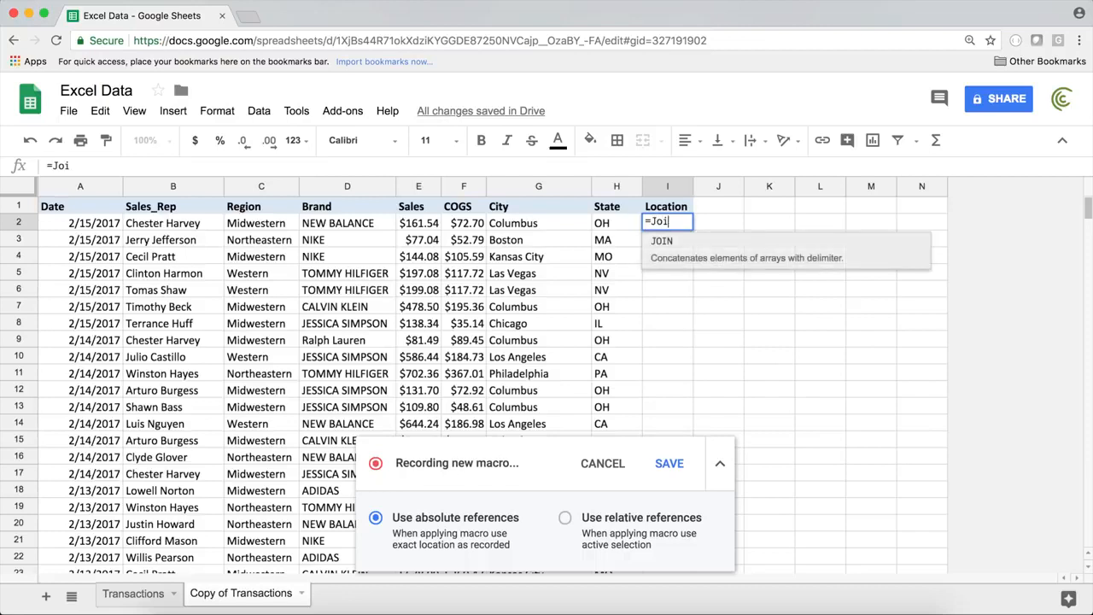
key("Tab")
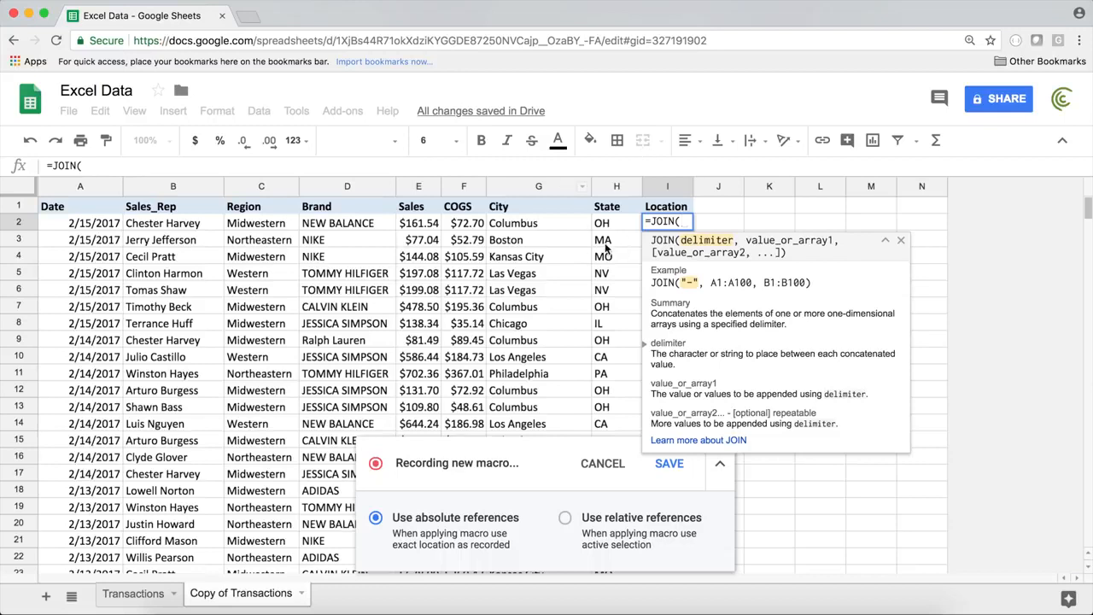
type("\" , \"")
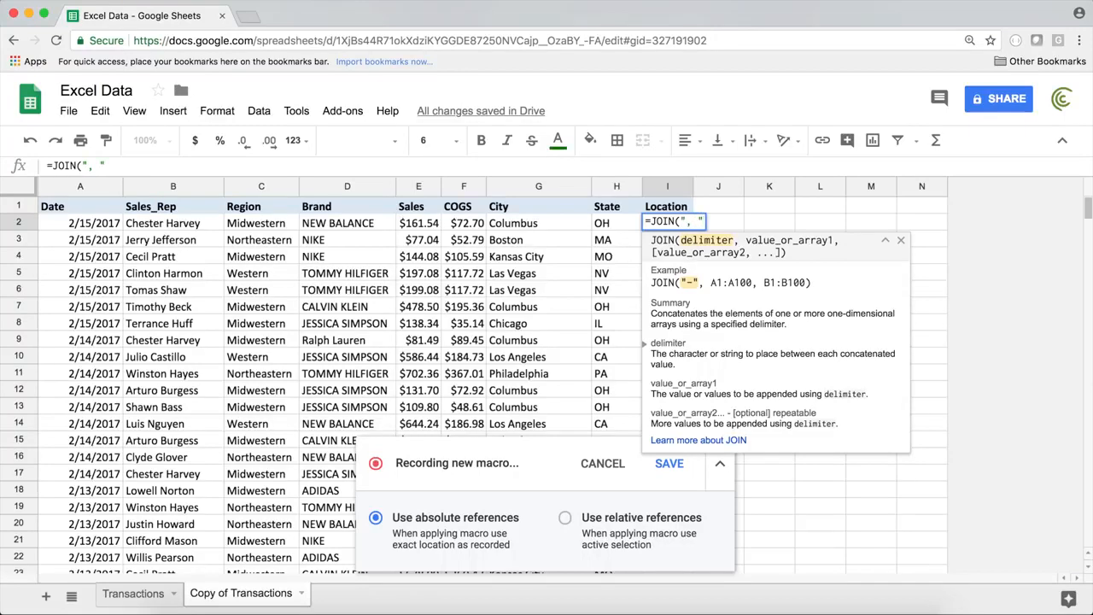
type(",")
left_click_drag(538, 227, 603, 224)
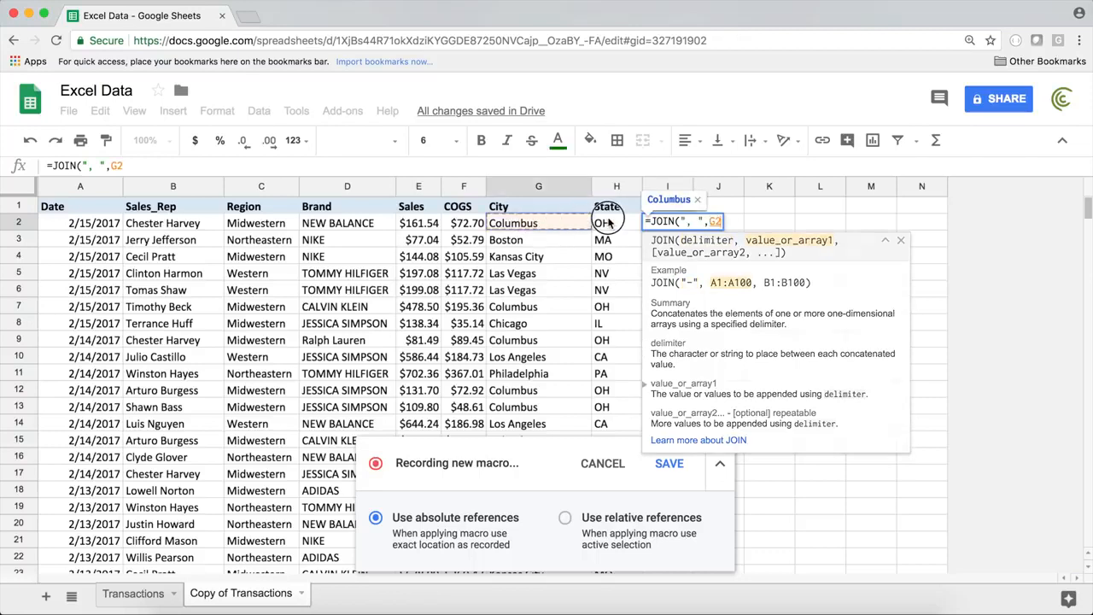
key("Return")
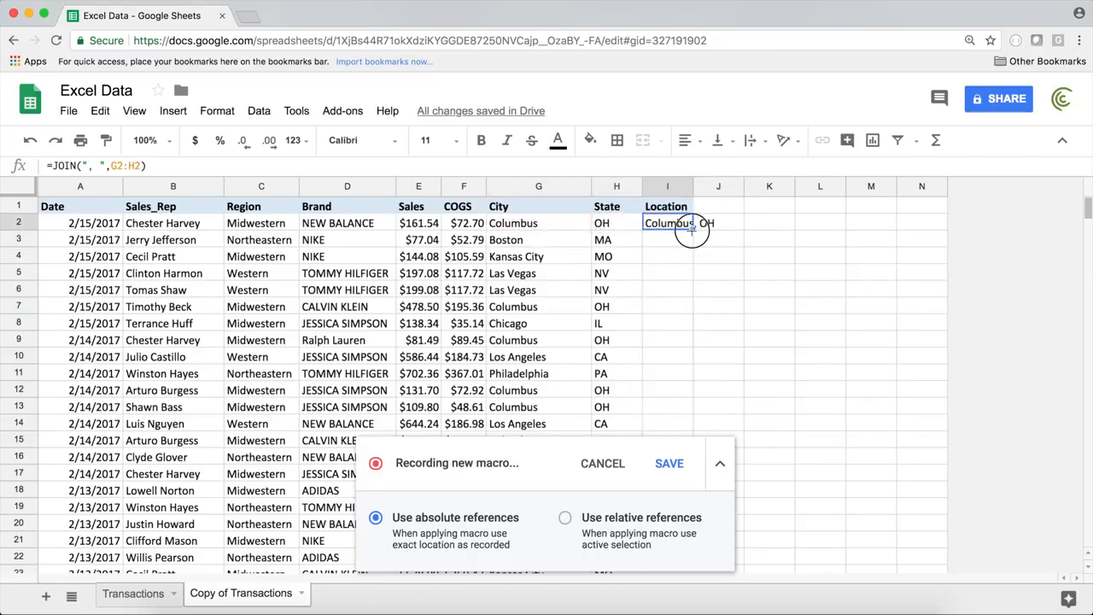
double_click(692, 229)
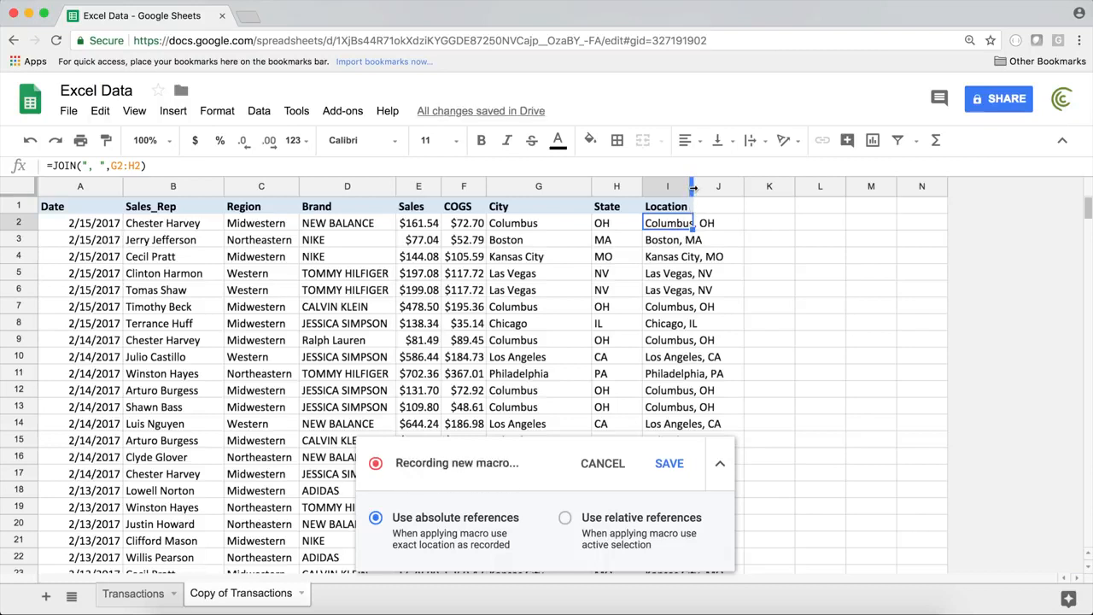
double_click(693, 188)
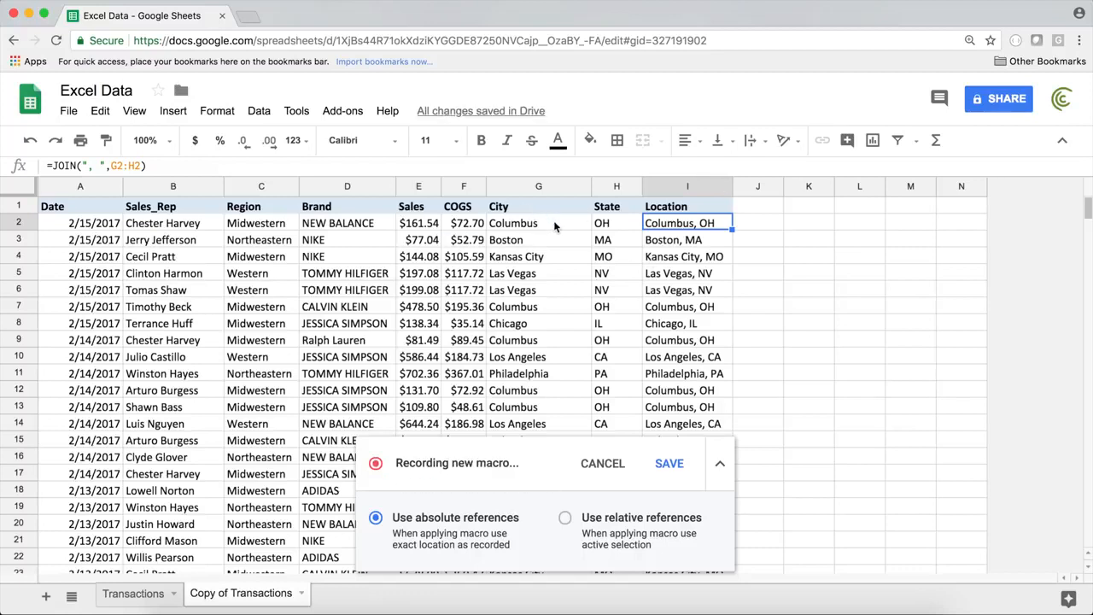
- Format the whole Sales column to show no decimal places
left_click(414, 187)
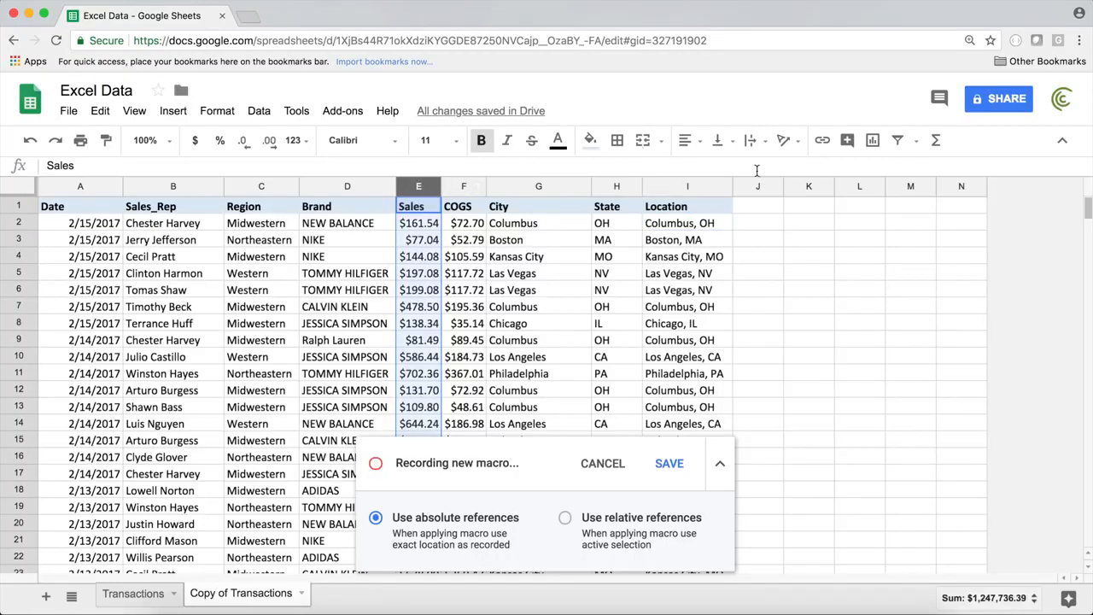
left_click(269, 143)
left_click(246, 145)
left_click(245, 144)
left_click(245, 144)
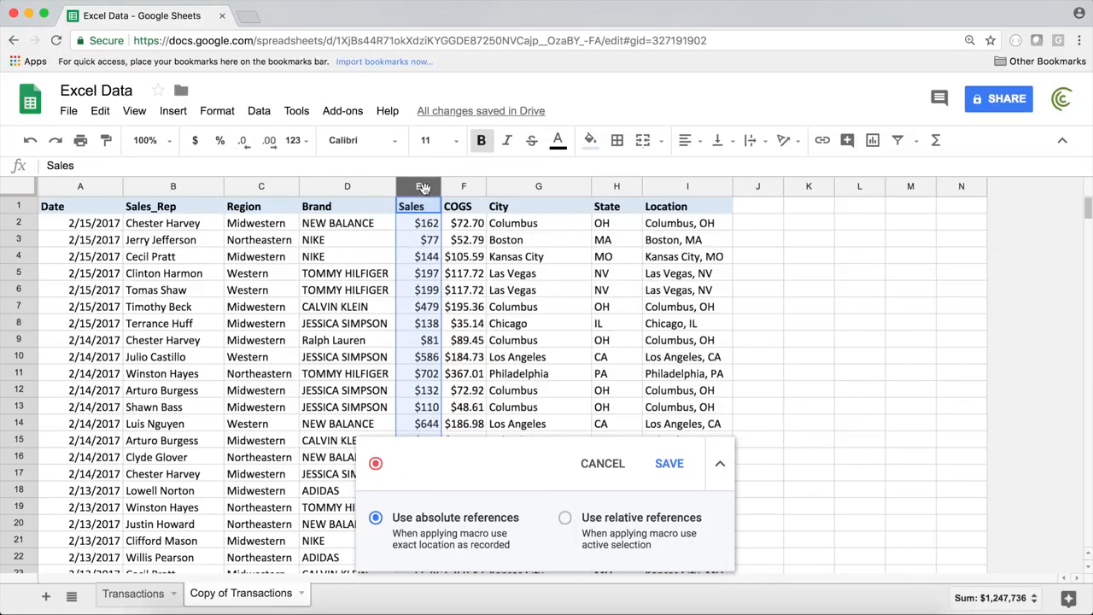
- Enter the header Net in J1 and apply the Location header's formatting to it
left_click(759, 208)
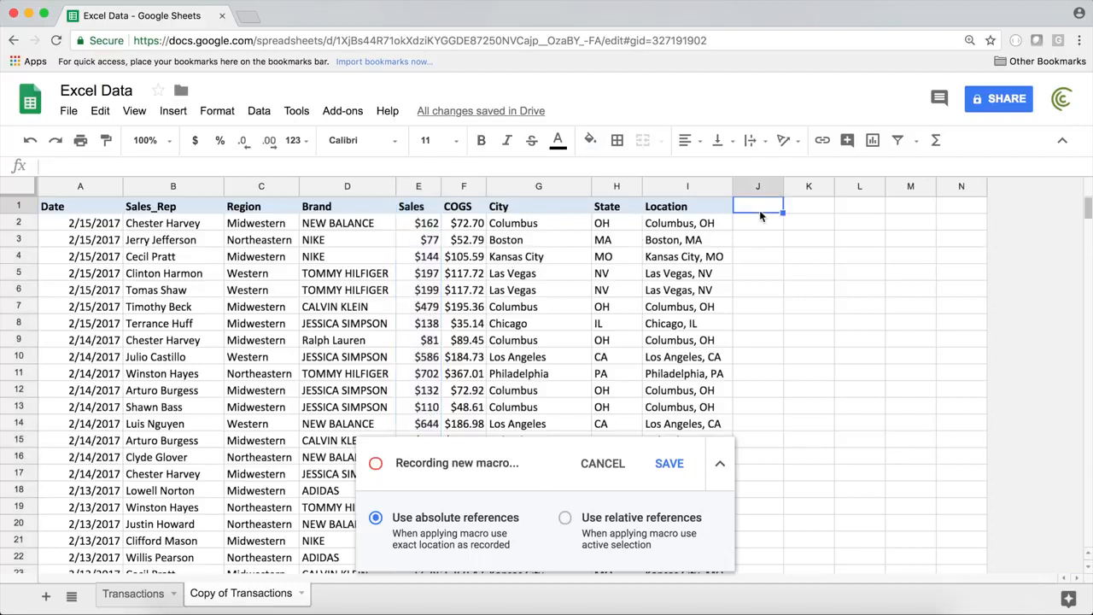
type("Net")
key("Left")
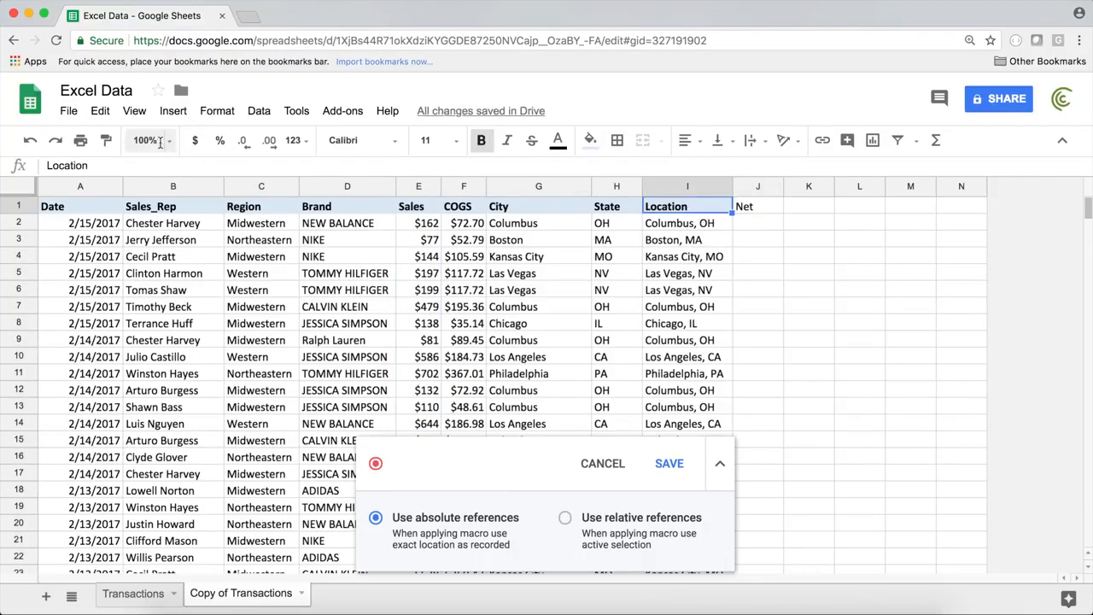
left_click(106, 141)
left_click(739, 208)
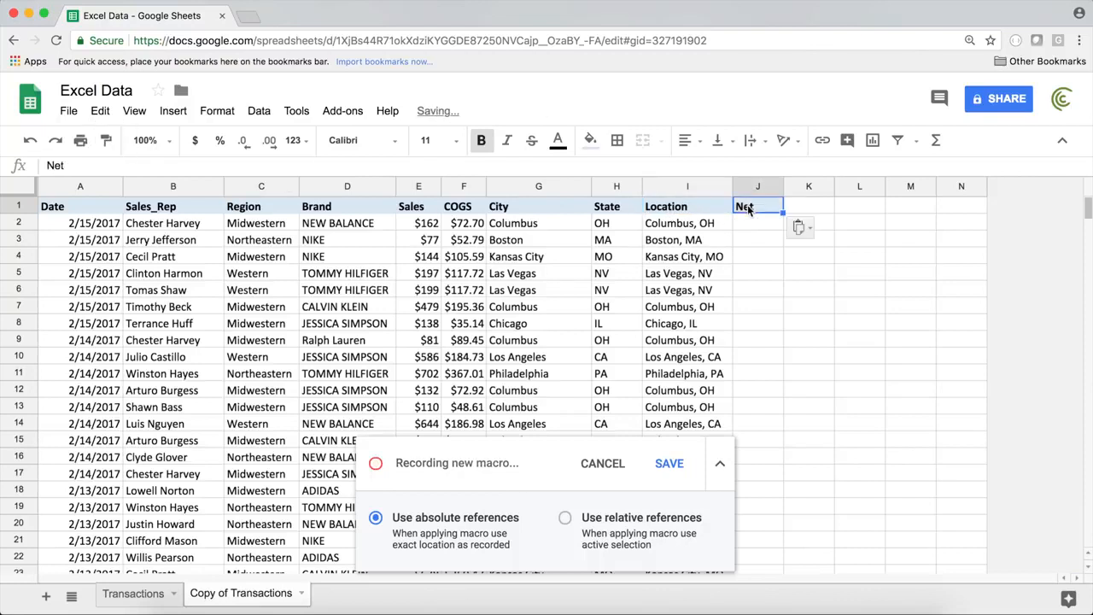
- Calculate sales minus COGS with =E2-F2 in J2 and fill the formula down the Net column
left_click(751, 227)
type("=")
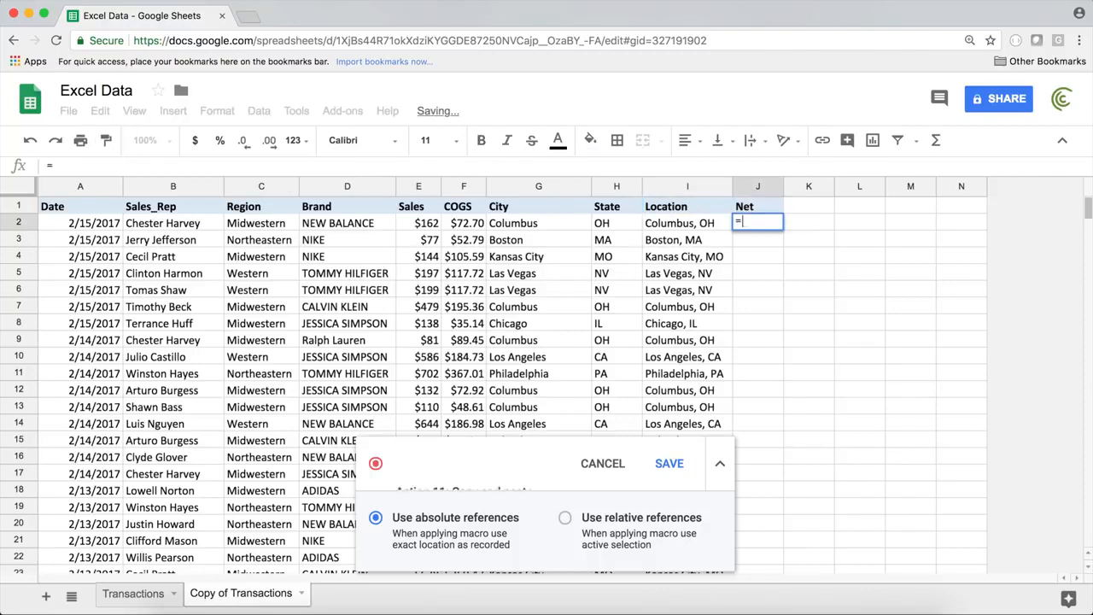
left_click(431, 224)
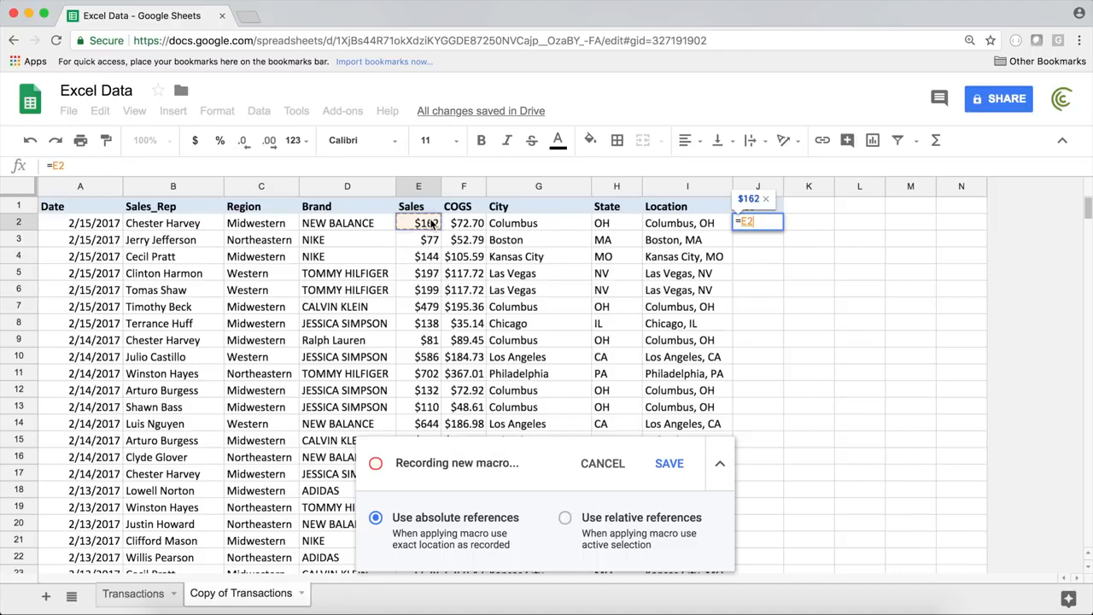
type("-")
left_click(455, 225)
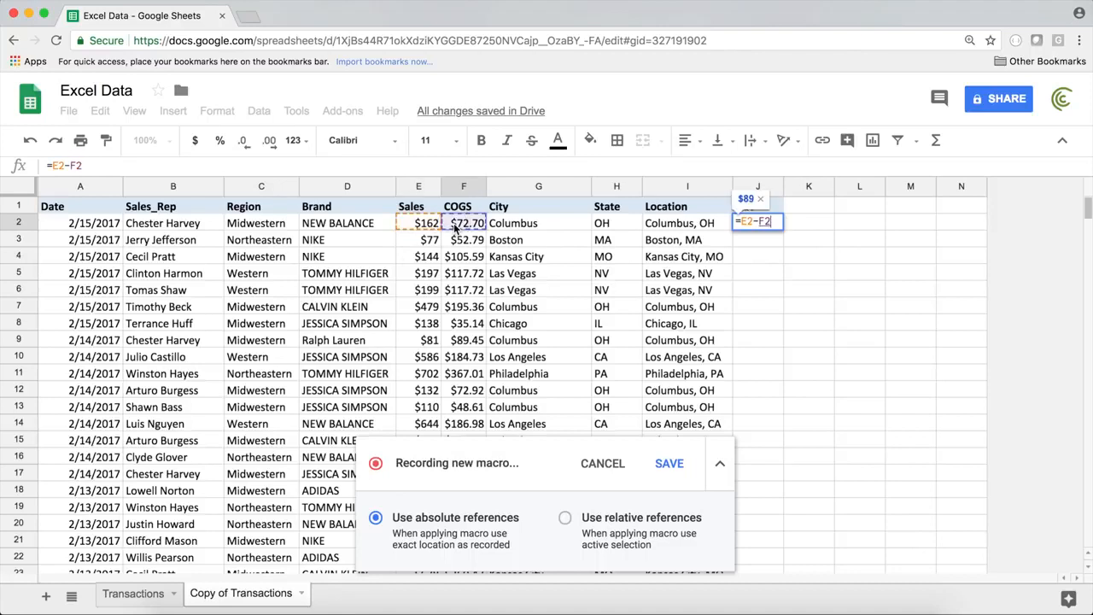
key("Return")
left_click(772, 224)
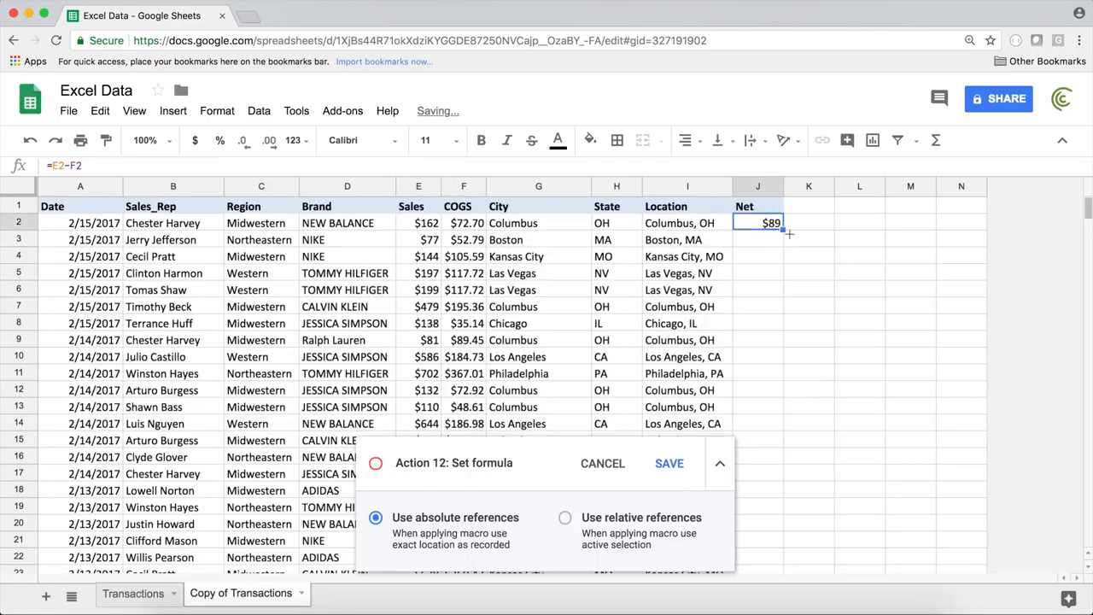
double_click(781, 228)
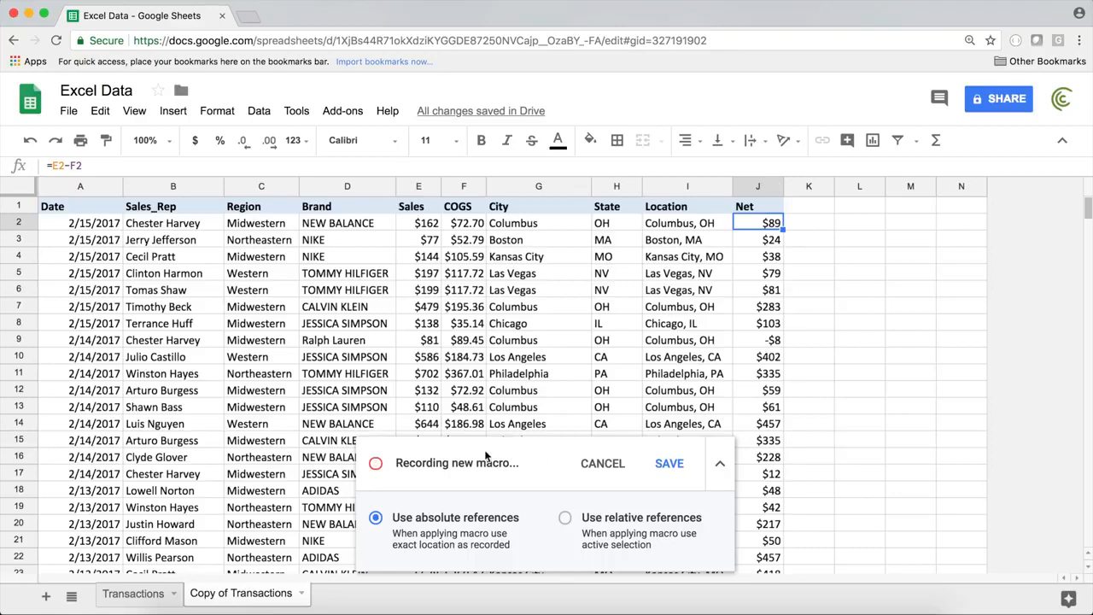
- Finish the recording and save the macro under the name Boring Steps, without a shortcut number
left_click(671, 466)
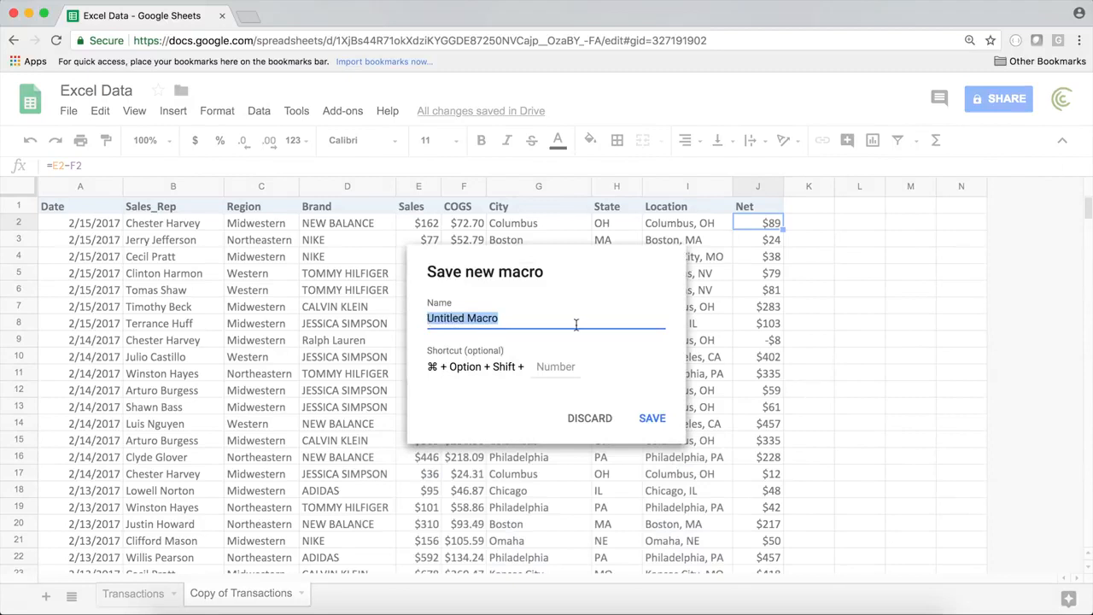
type("Boring")
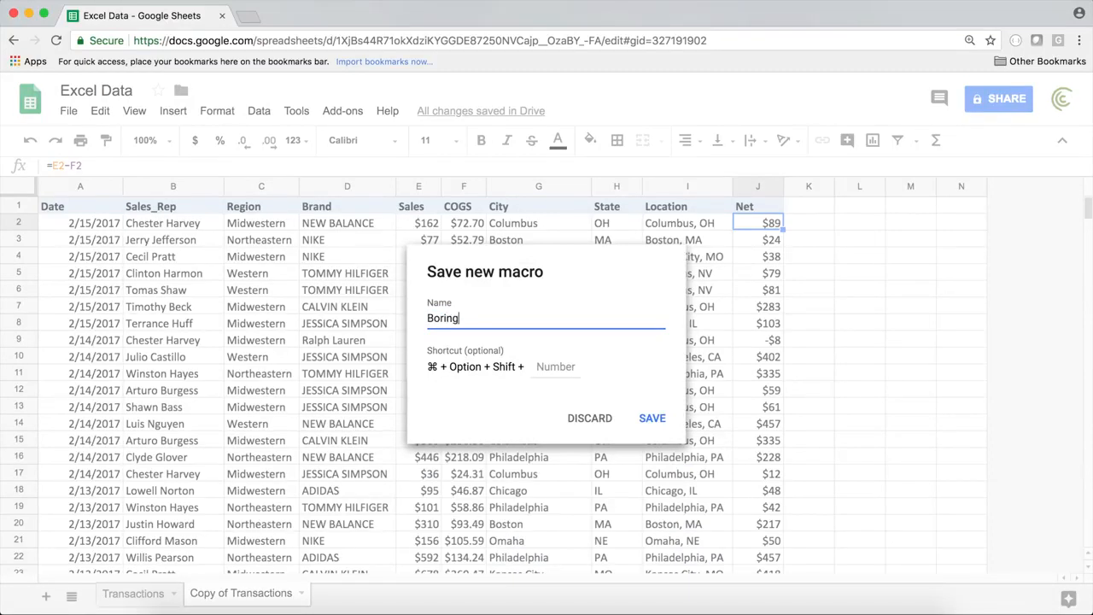
type(" Steps")
left_click(652, 418)
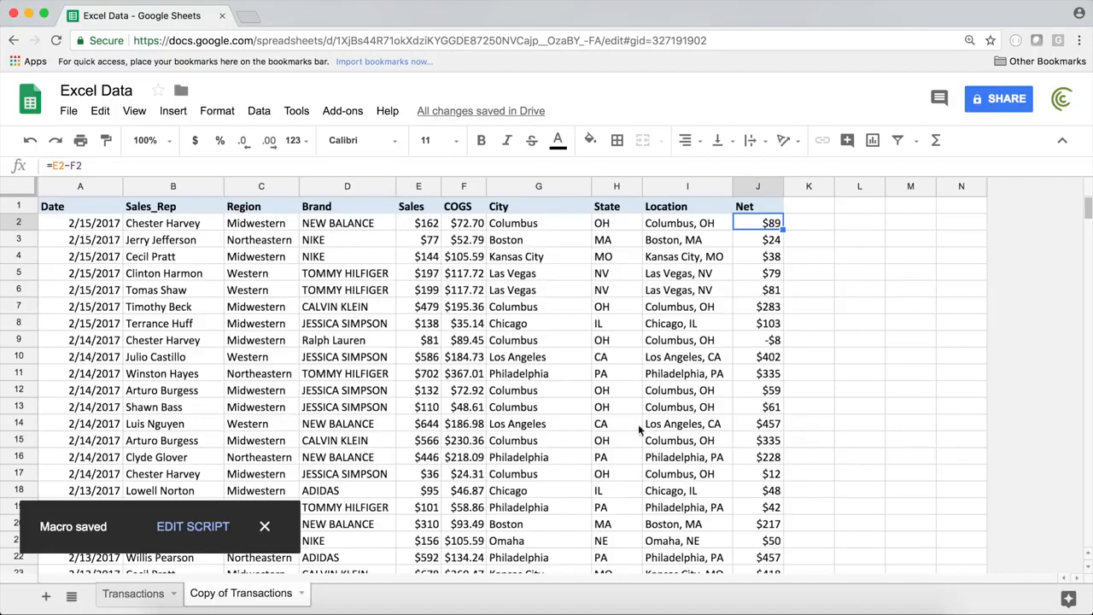
left_click(268, 527)
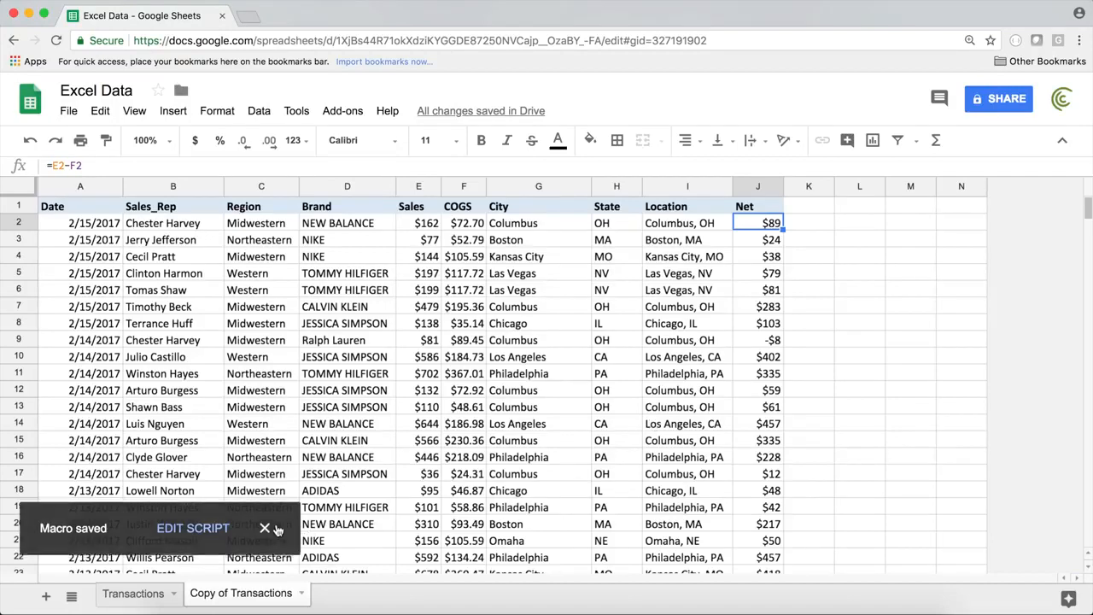
- Look up Boring Steps among the saved macros and undo the edits made during the recording
left_click(297, 112)
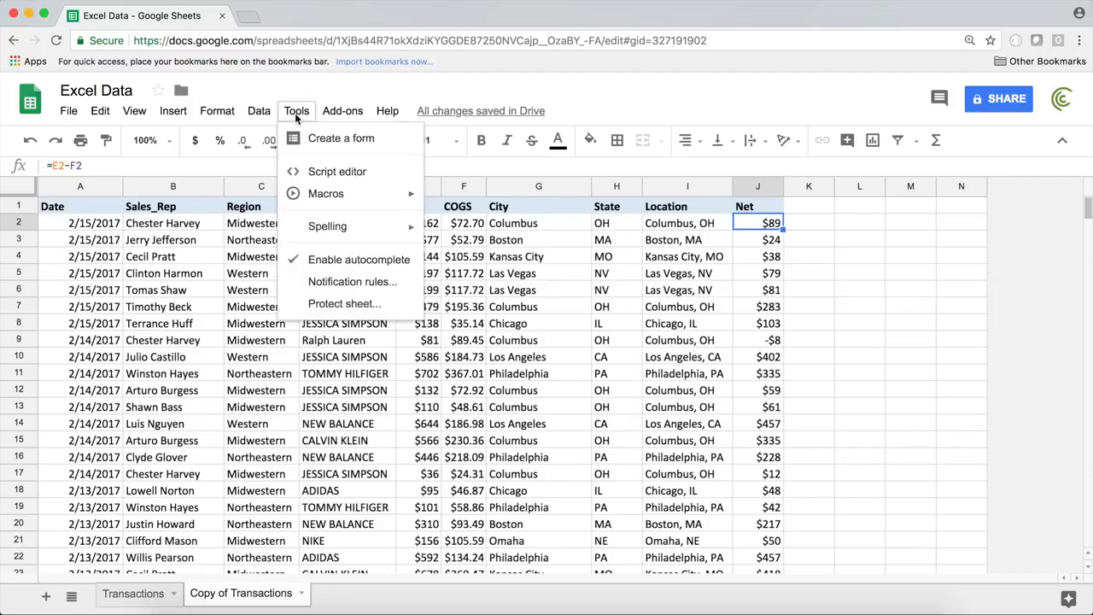
mouse_move(357, 208)
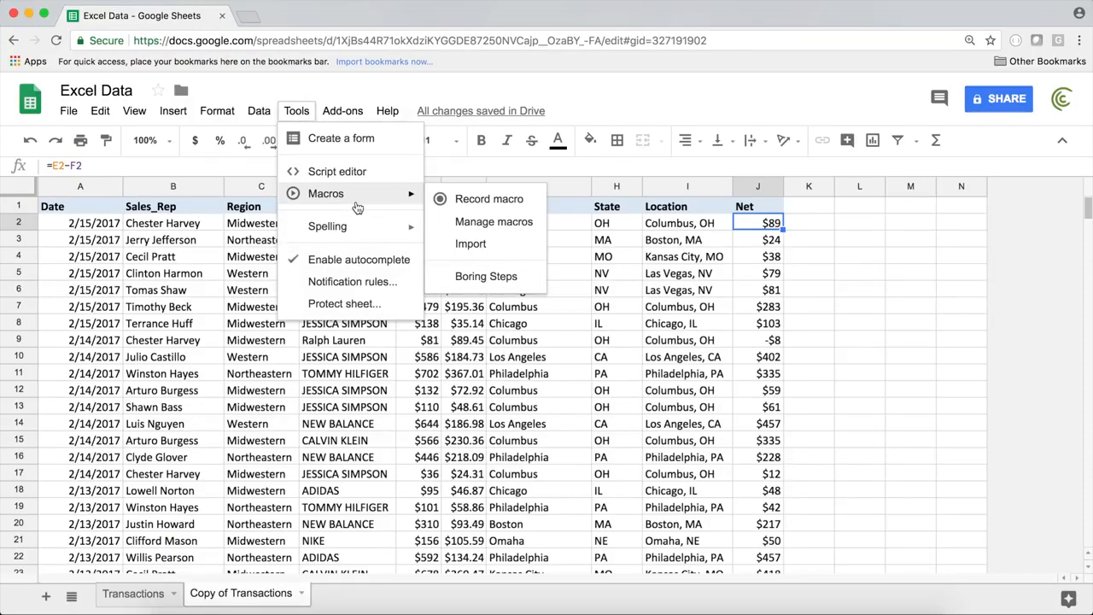
left_click(515, 280)
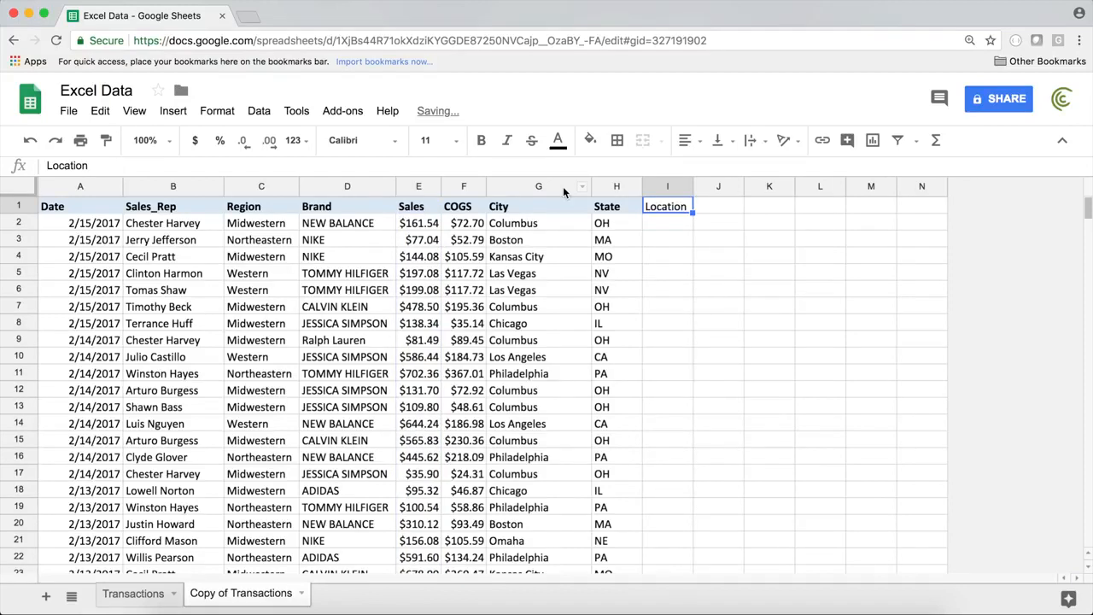
- Run the Boring Steps macro on the Copy of Transactions sheet with the Brand header cell selected
left_click(336, 210)
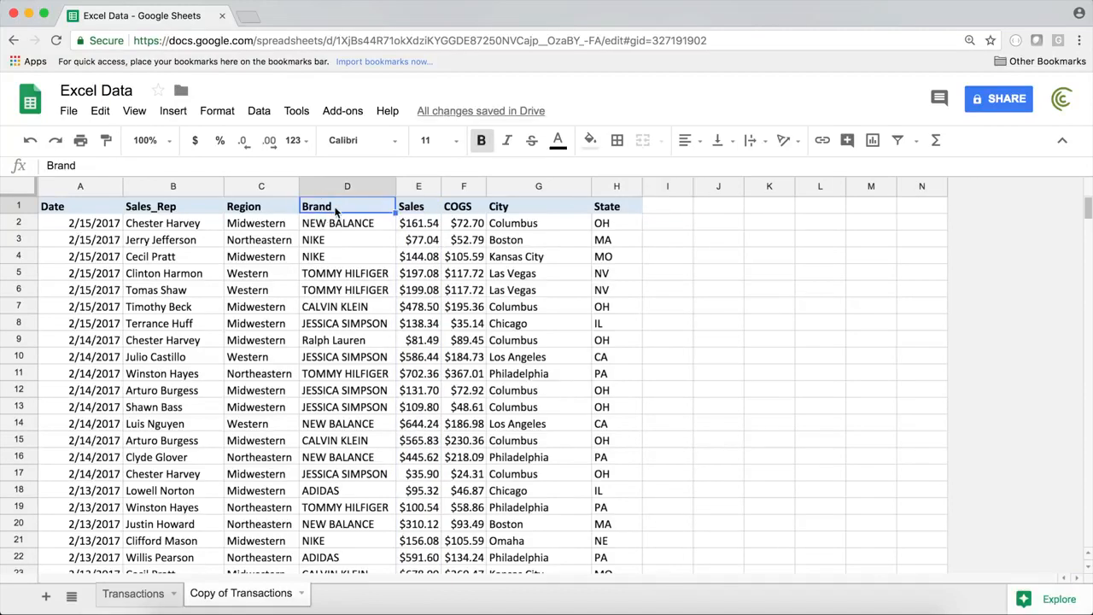
left_click(297, 113)
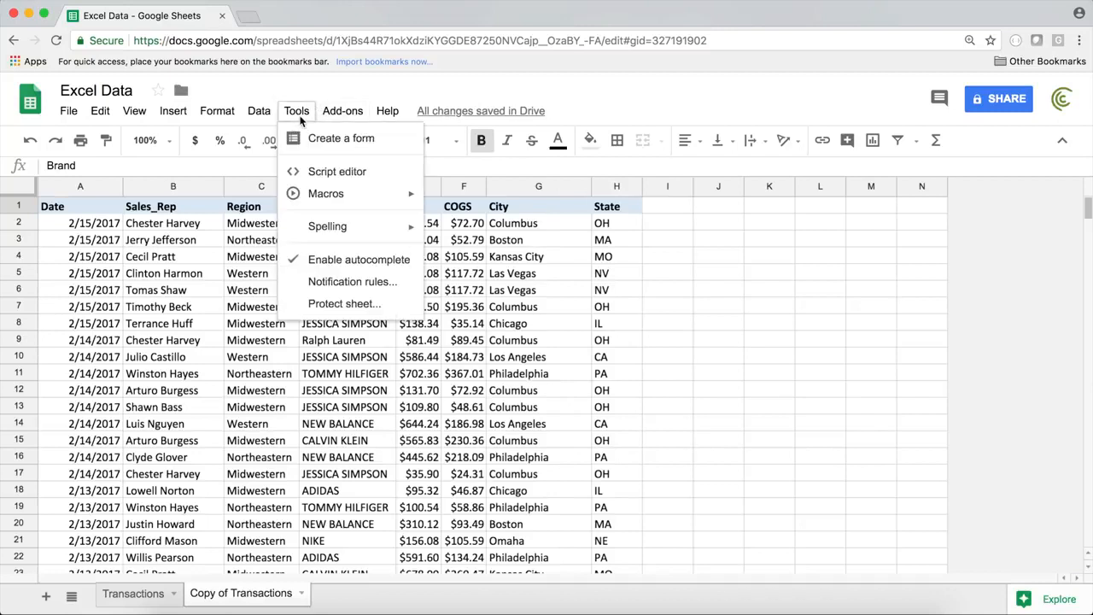
mouse_move(359, 207)
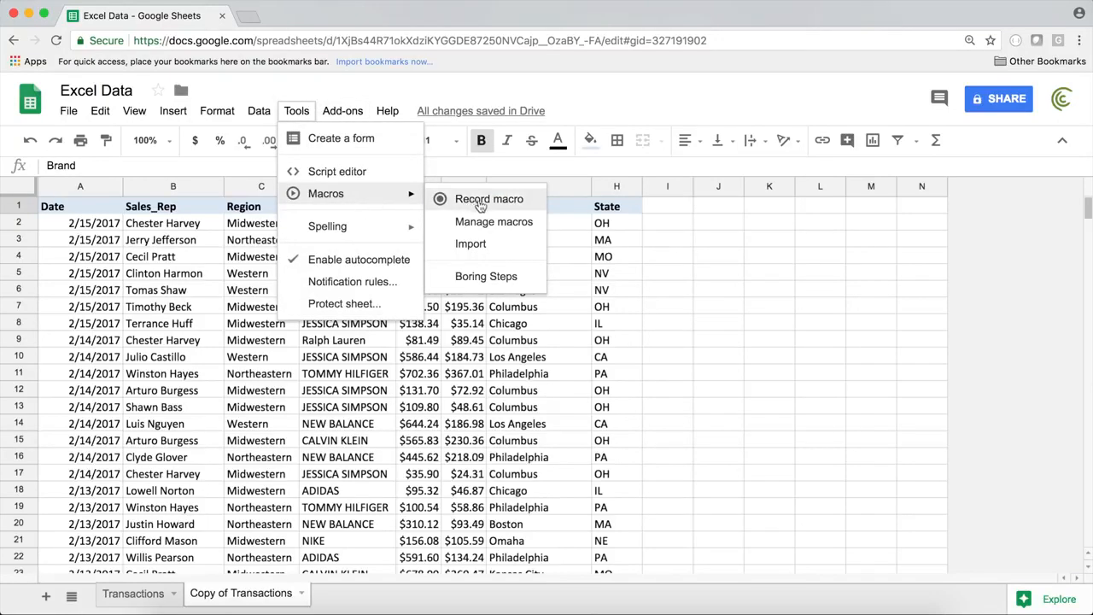
left_click(486, 276)
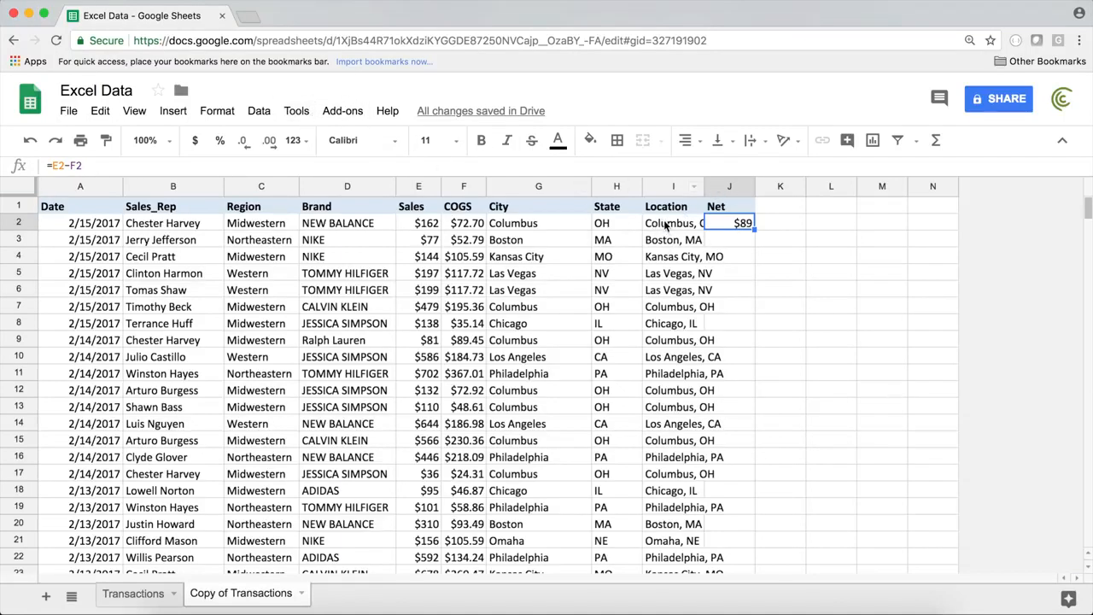
- Inspect the City and State cells in row 2 and the Location formula in I2
left_click(531, 227)
left_click(613, 227)
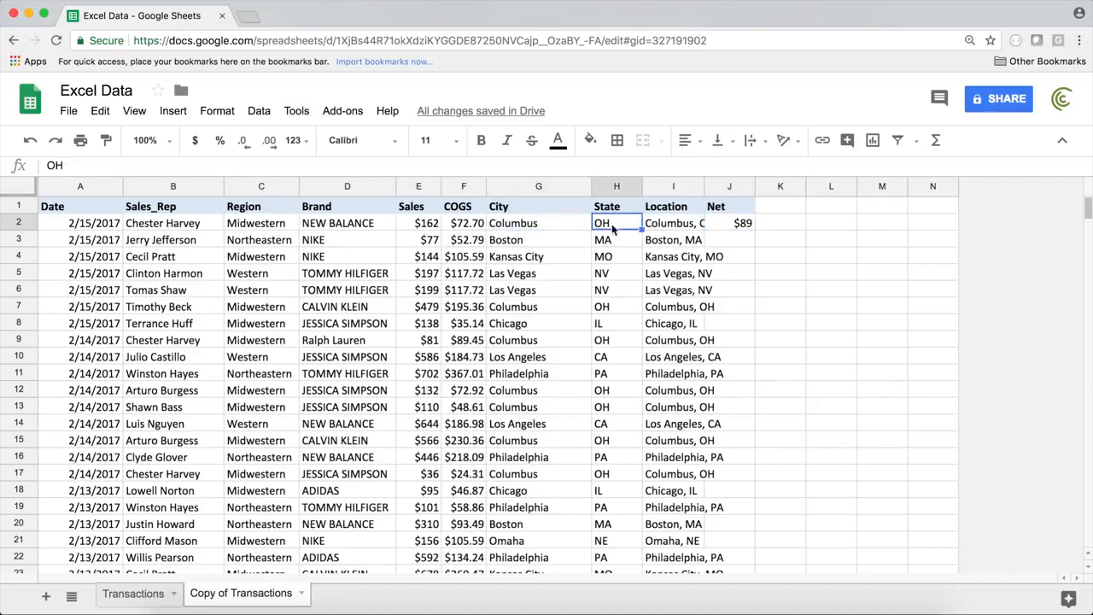
left_click(673, 224)
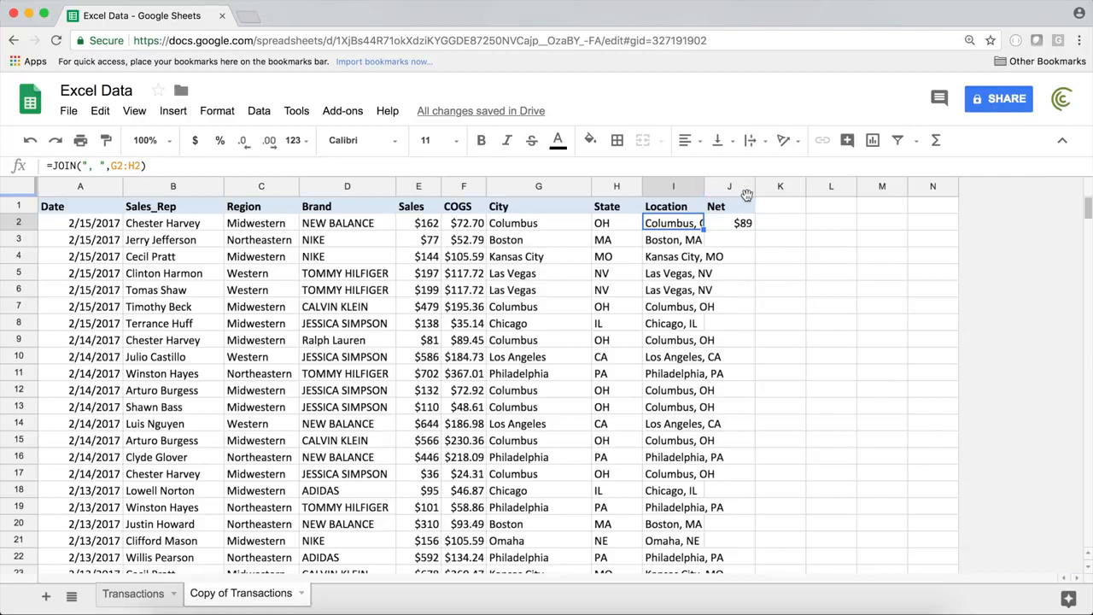
- Open the spreadsheet's script project in the script editor and bring up the macros.gs file
left_click(295, 114)
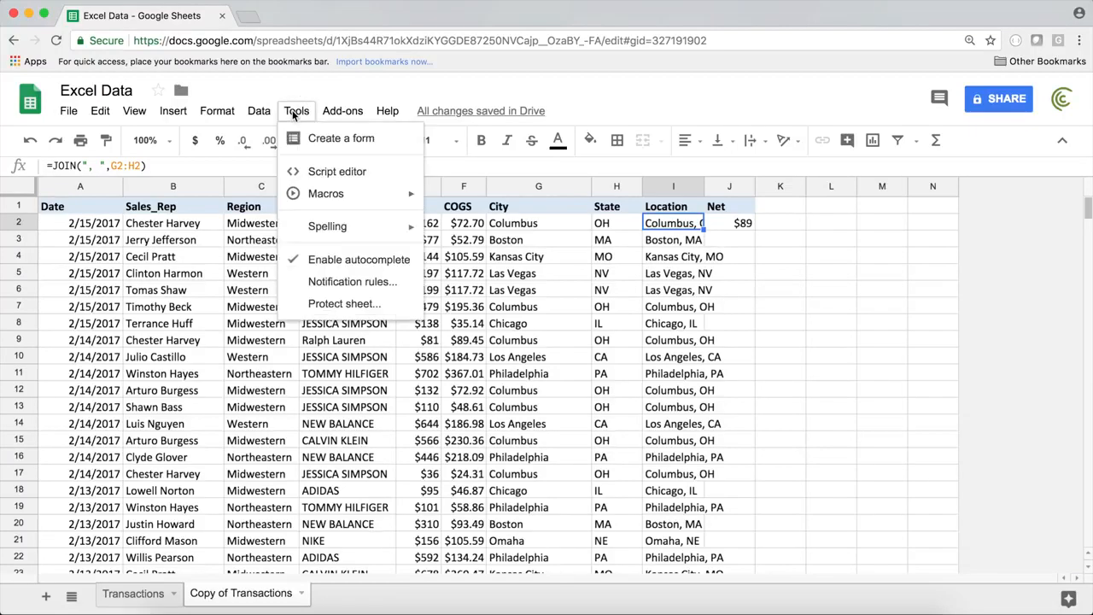
left_click(387, 173)
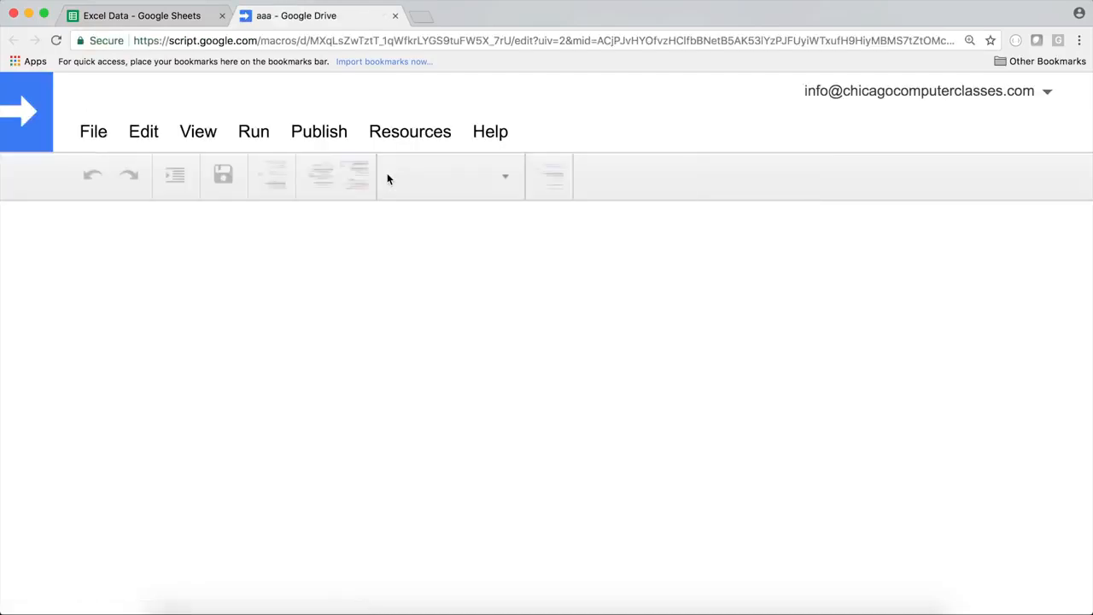
left_click(73, 263)
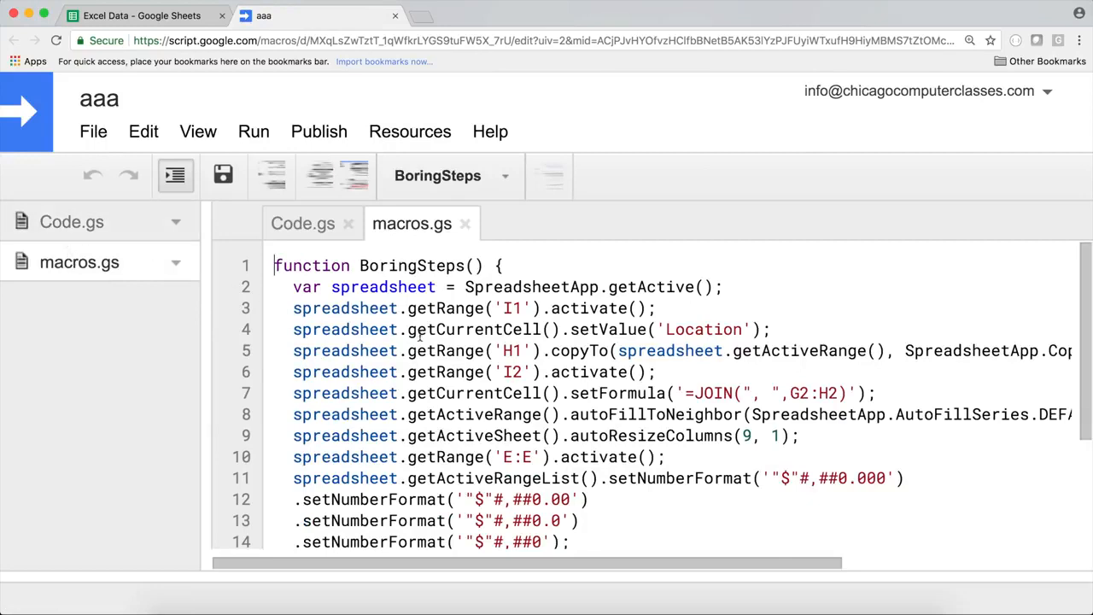
- Examine the BoringSteps function name and the line assigning SpreadsheetApp.getActive() to the spreadsheet variable
double_click(403, 266)
left_click(519, 267)
double_click(427, 267)
left_click(544, 254)
left_click_drag(294, 287, 713, 289)
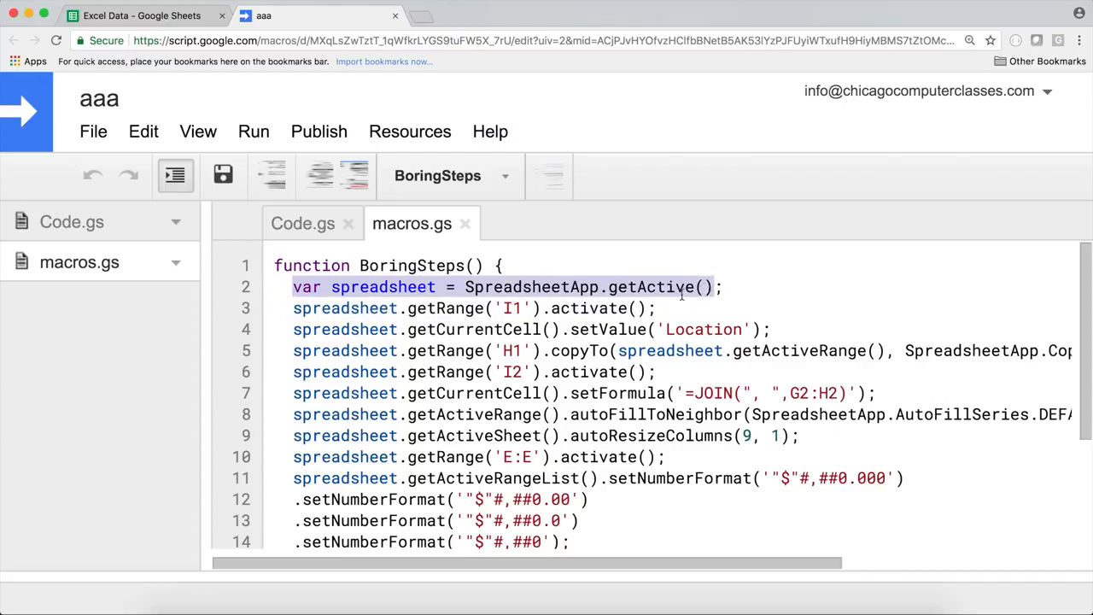
double_click(564, 287)
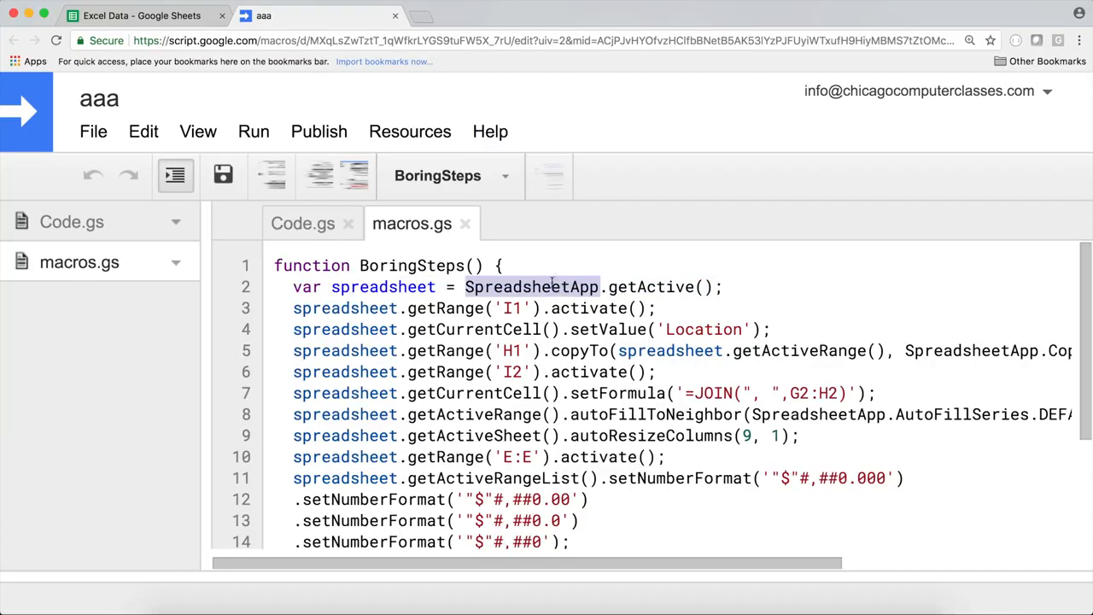
double_click(641, 289)
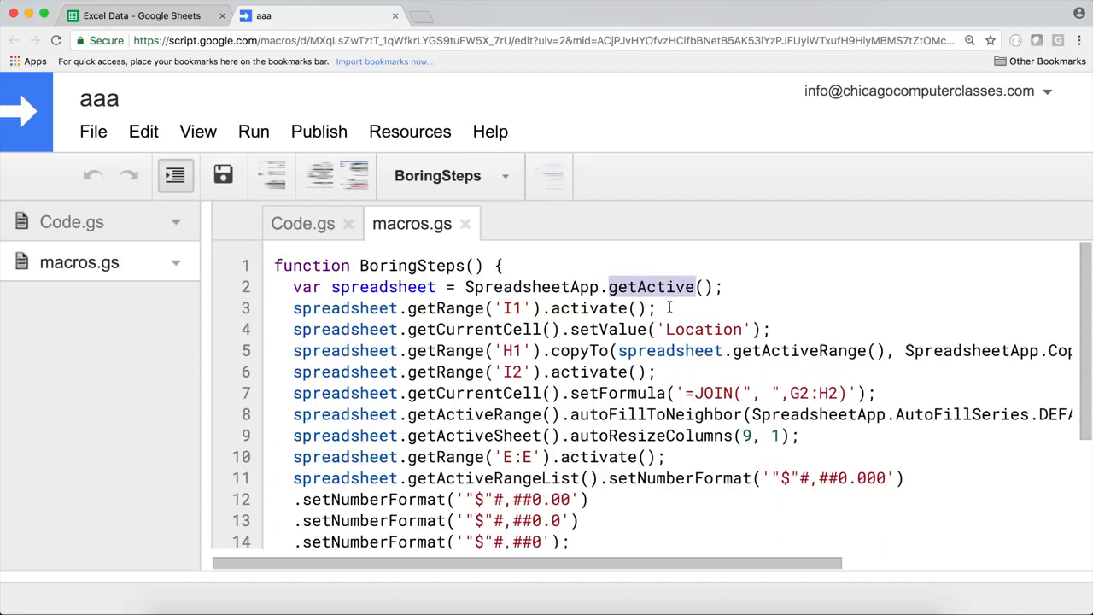
double_click(403, 288)
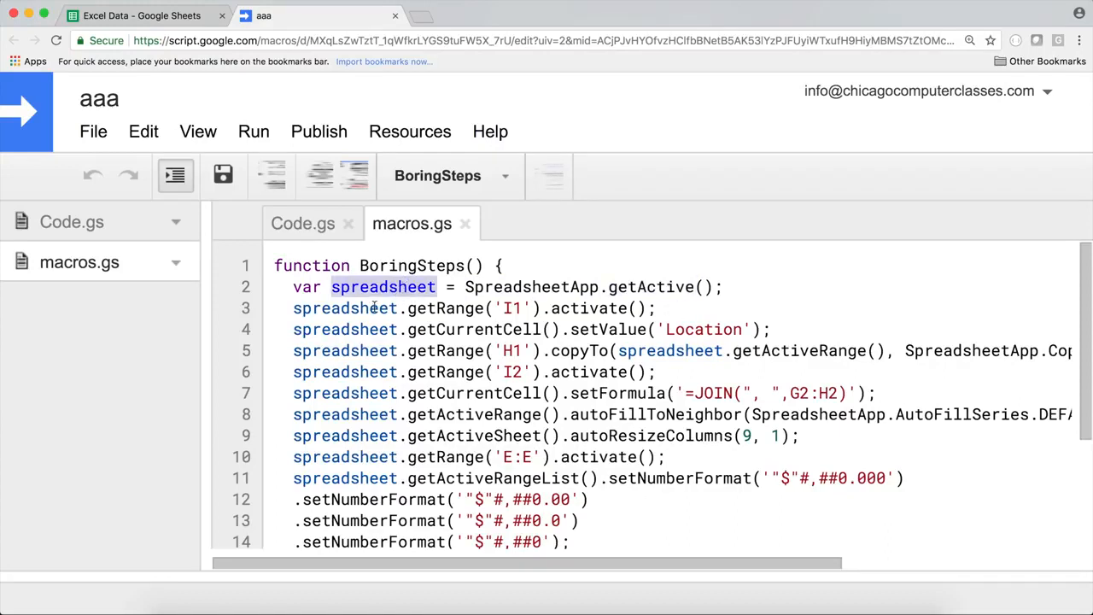
- Examine the getRange('I1').activate() statement on line 3 of the macro script
double_click(472, 309)
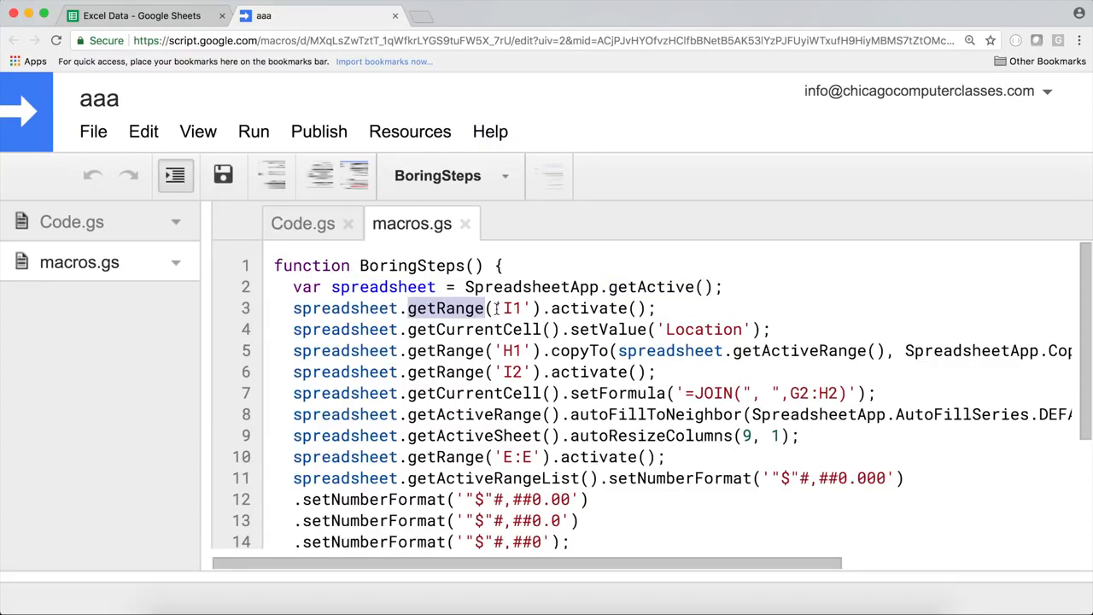
left_click_drag(496, 311, 531, 310)
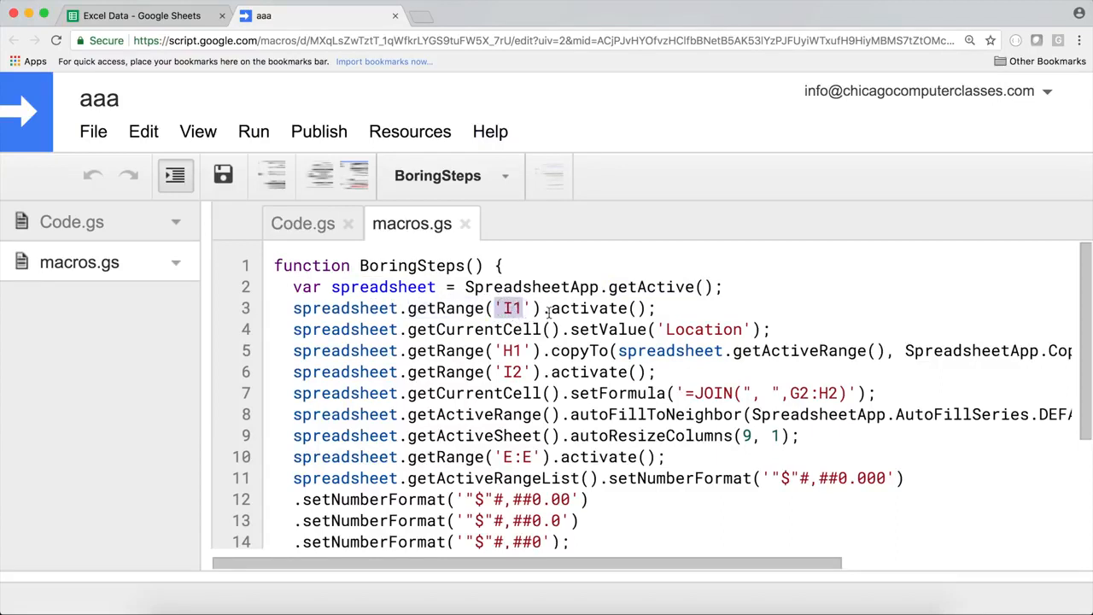
double_click(482, 308)
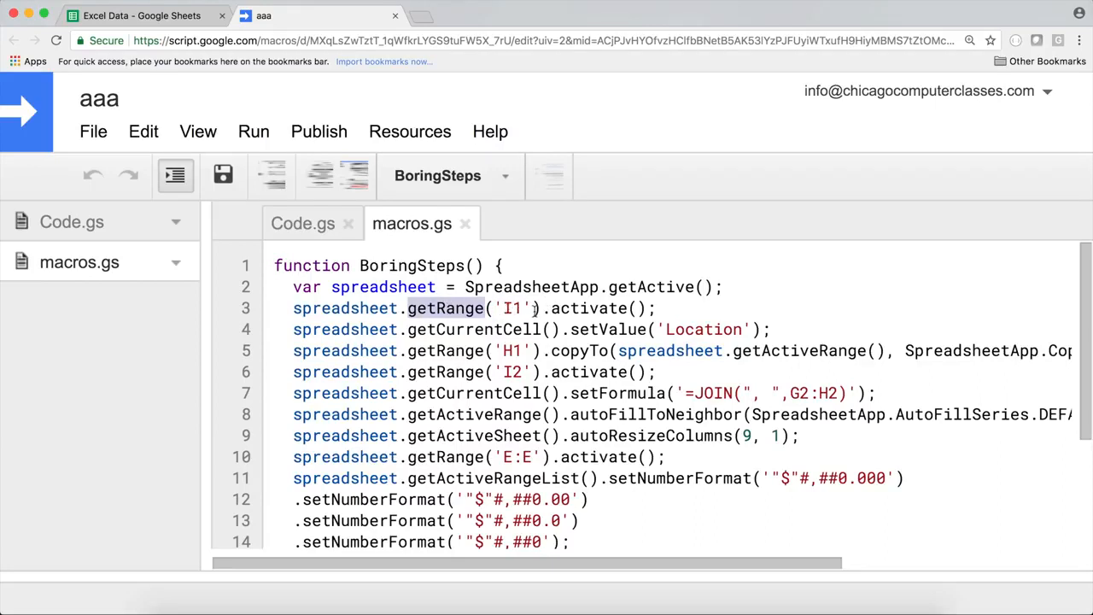
left_click_drag(535, 309, 495, 309)
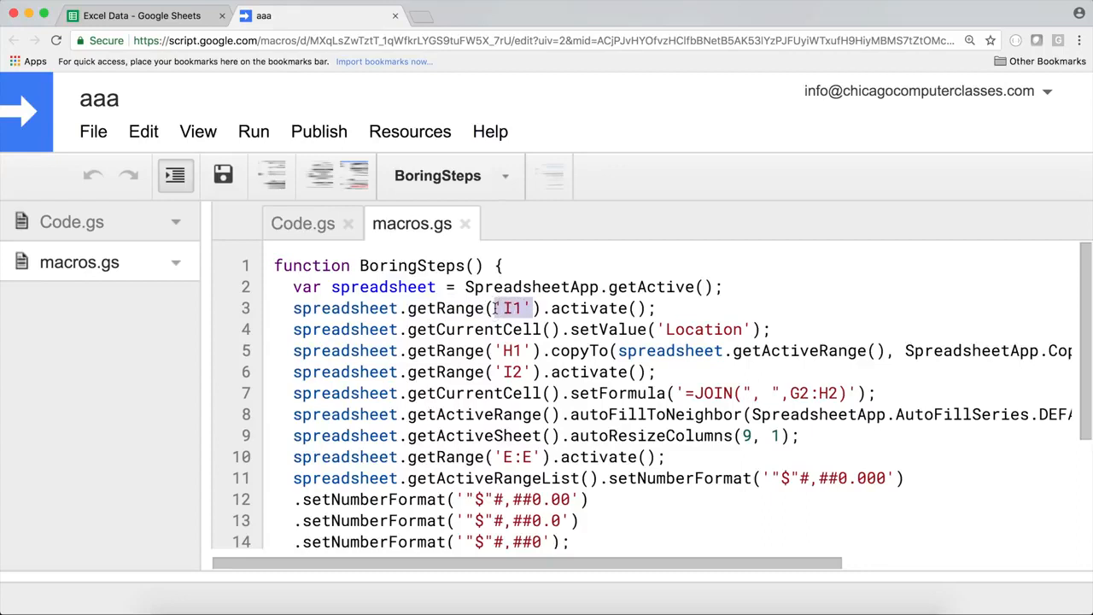
double_click(589, 308)
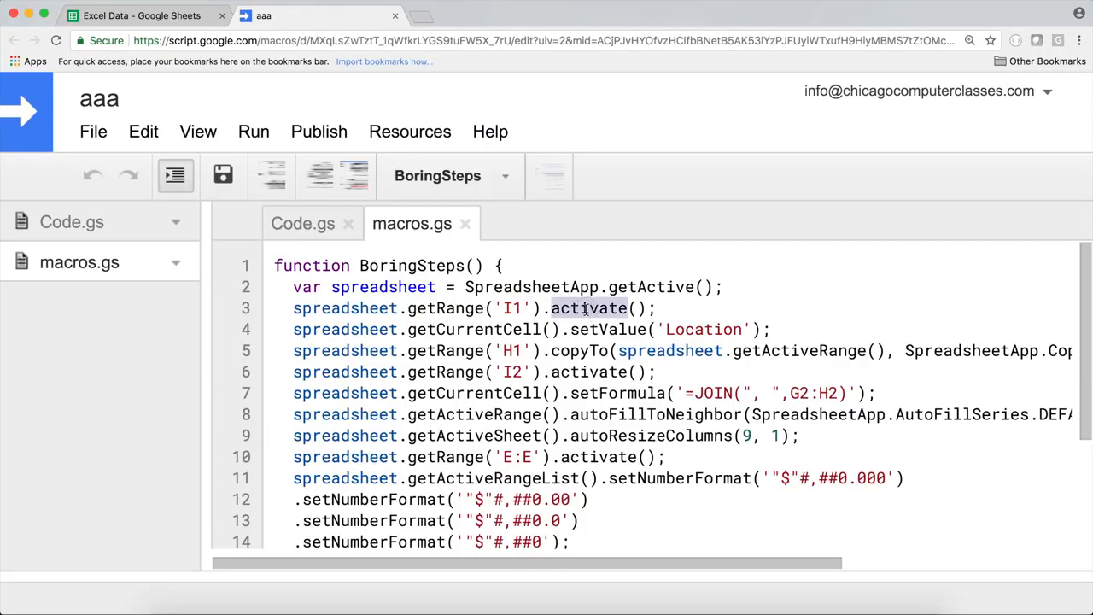
- Review the line that sets the Location value and the rest of the macro script, then close the script editor
double_click(476, 330)
double_click(683, 329)
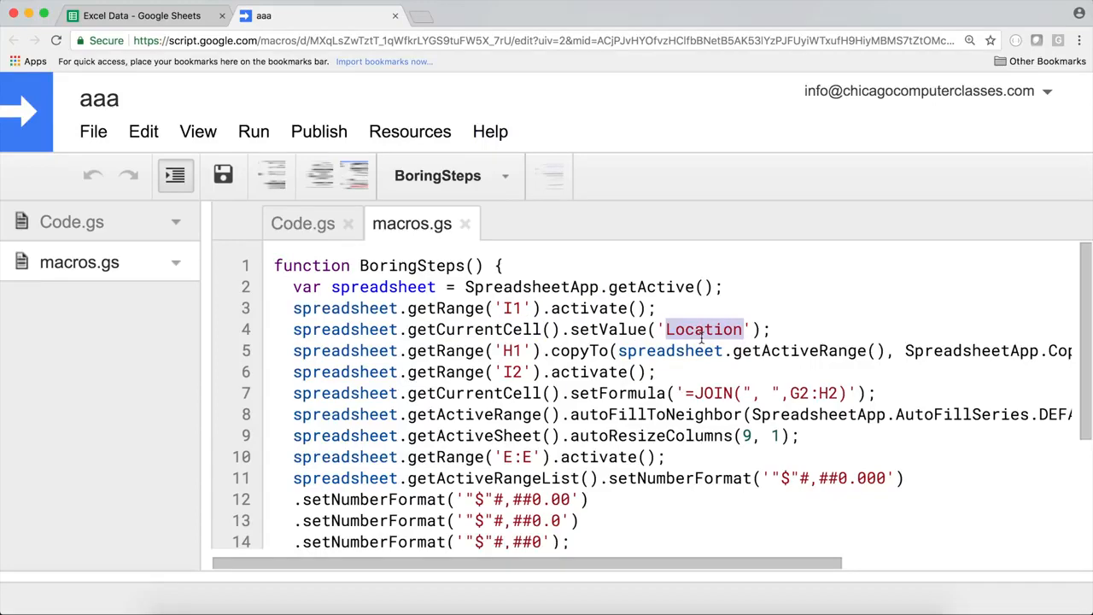
left_click_drag(603, 561, 635, 603)
scroll(634, 555, "down", 3)
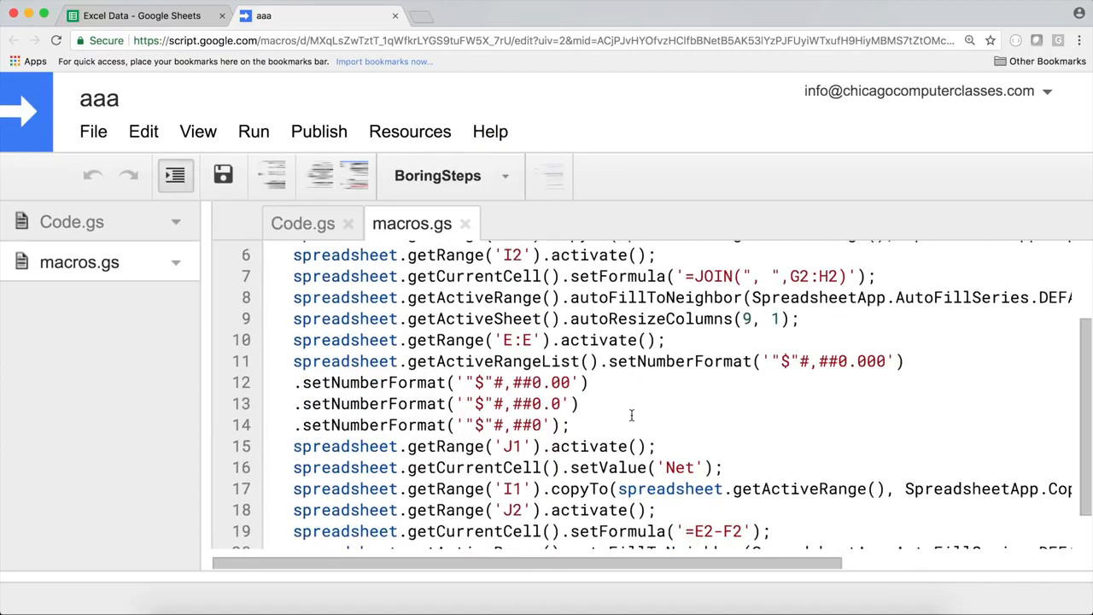
scroll(632, 416, "down", 1)
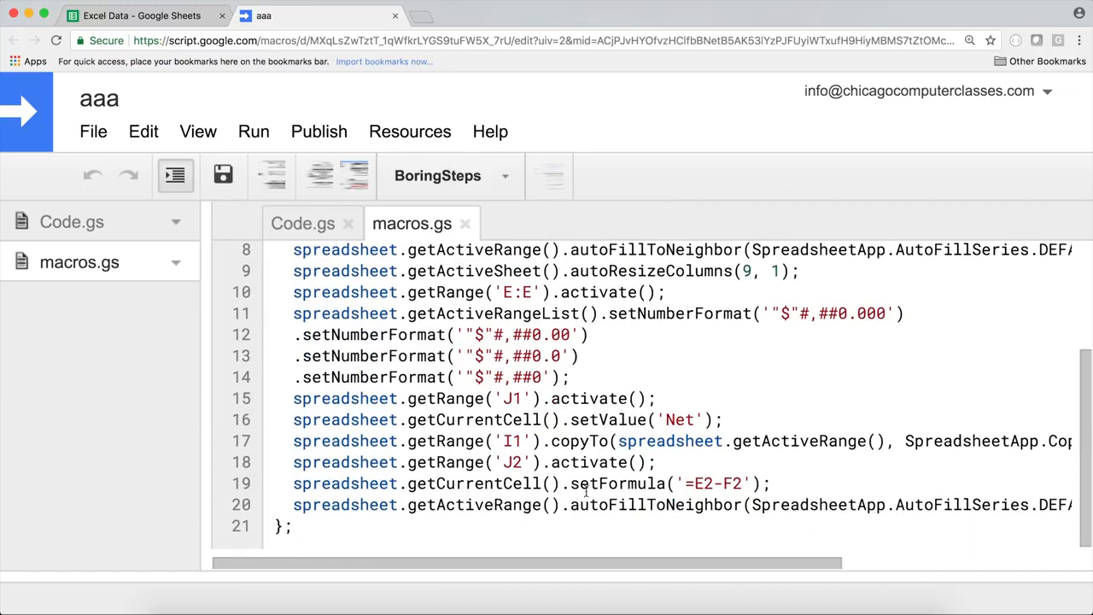
left_click(397, 18)
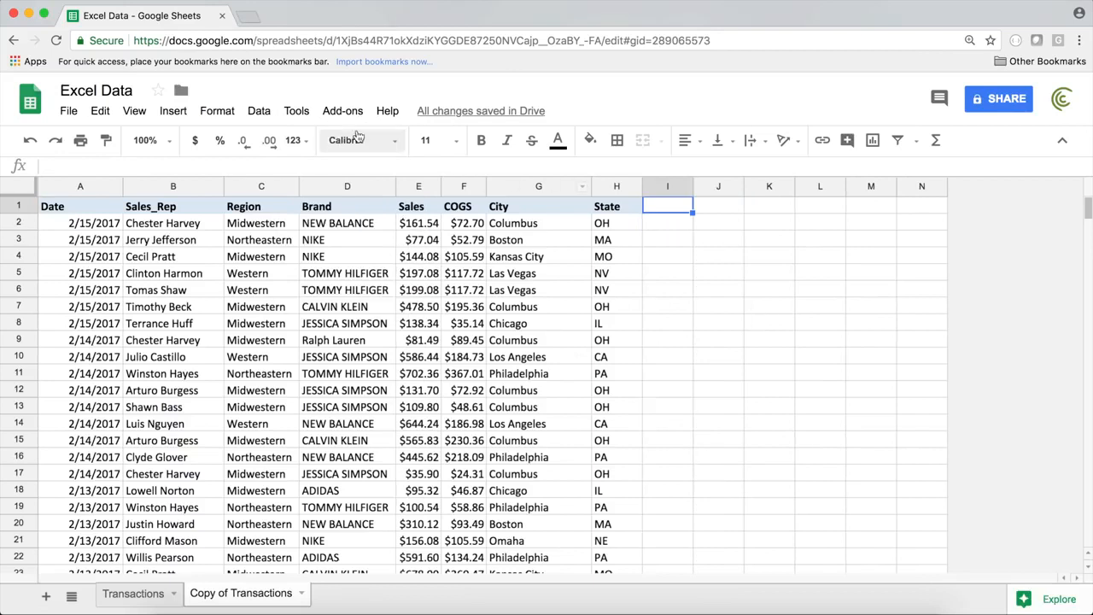
- Start recording a new macro on the Copy of Transactions sheet with cell I2 selected
left_click(300, 113)
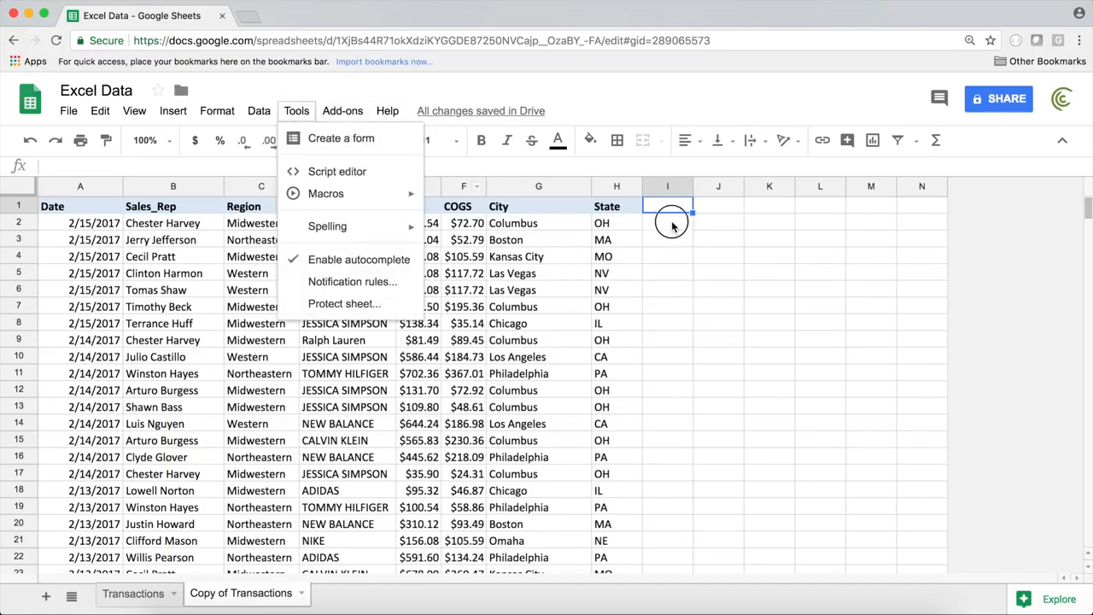
left_click(671, 225)
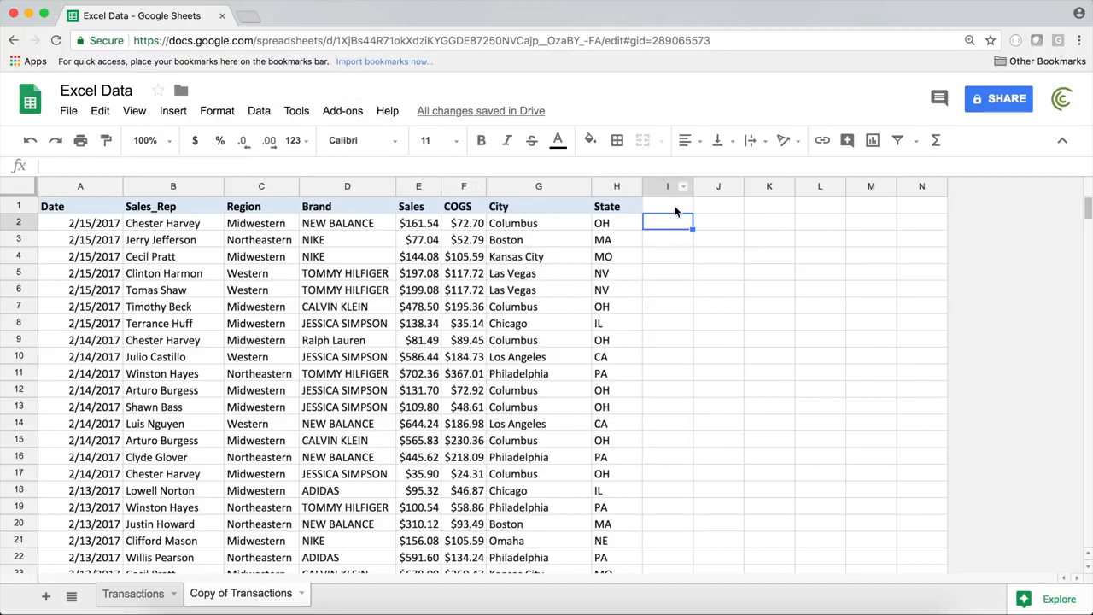
left_click(297, 113)
mouse_move(380, 193)
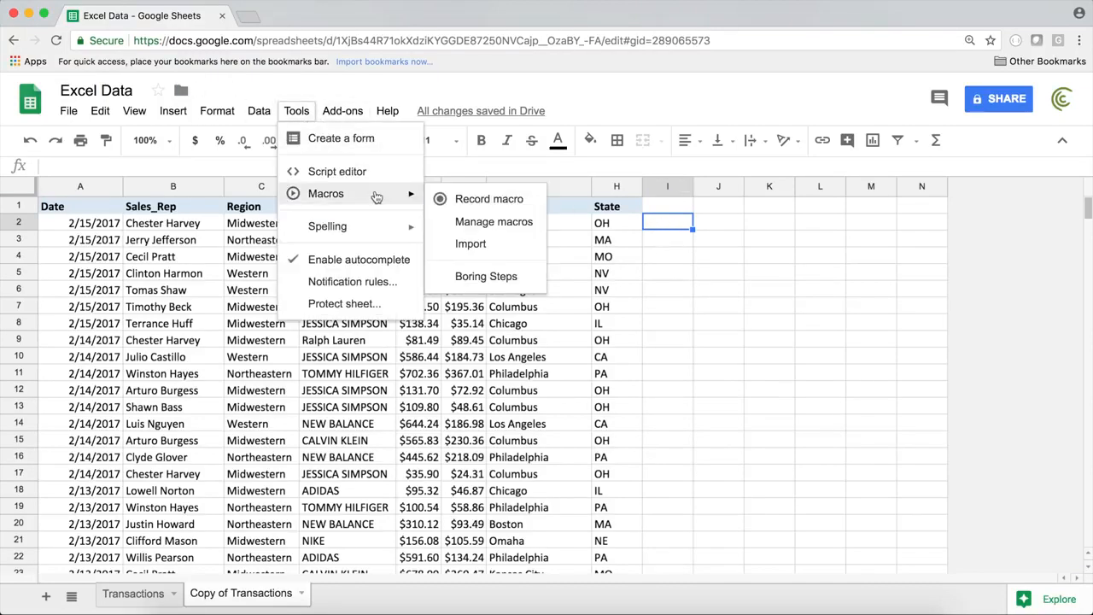
left_click(500, 203)
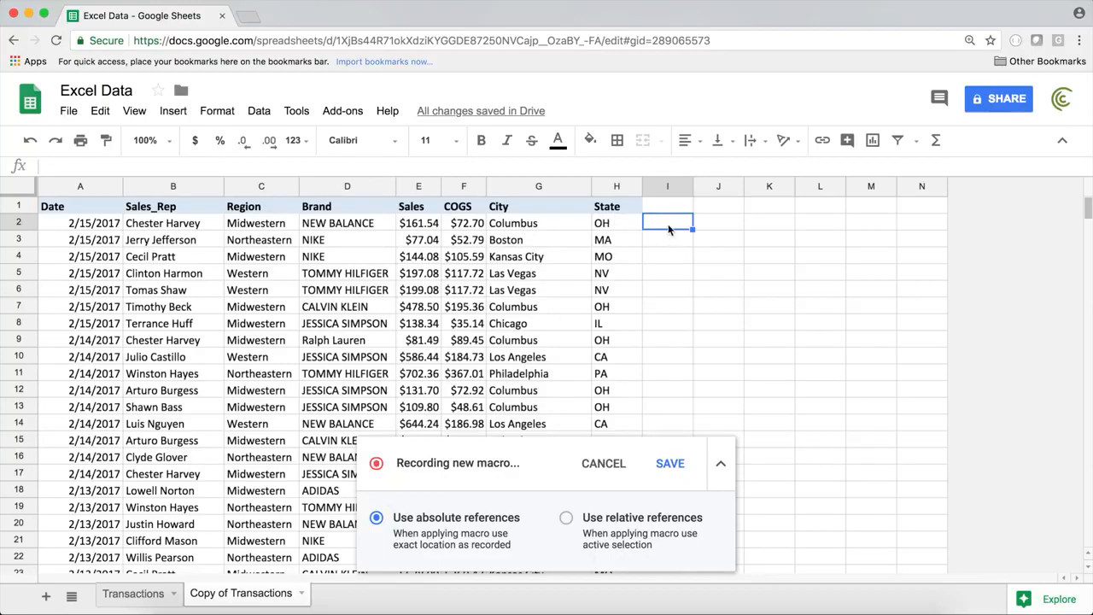
- Enter the formula =E2-F2 in cell I2 while the macro is recording
type("=")
left_click(435, 224)
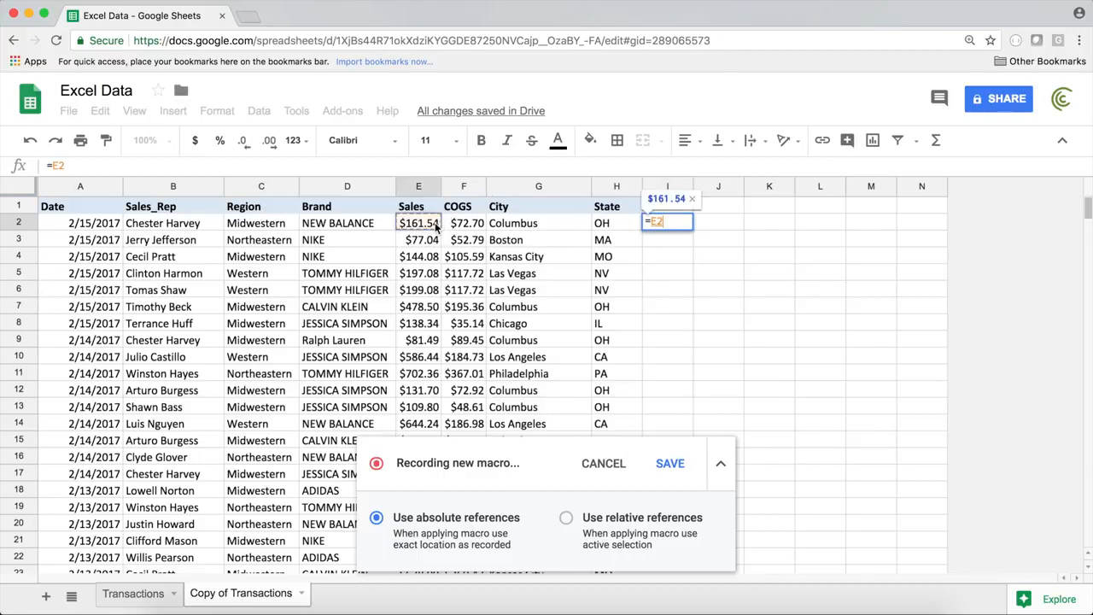
type("-")
left_click(462, 224)
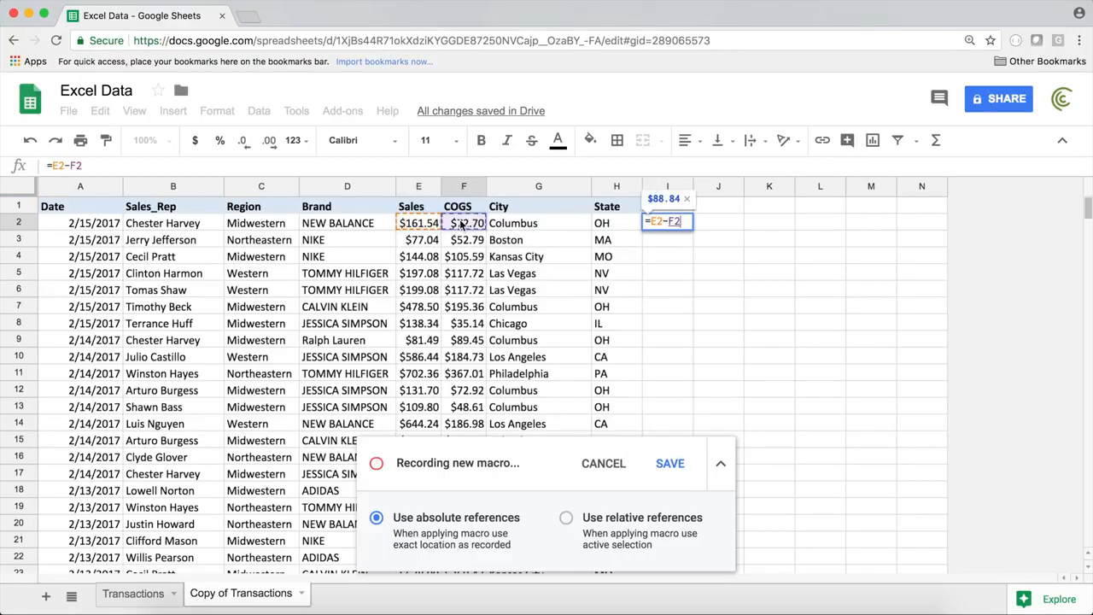
key("Return")
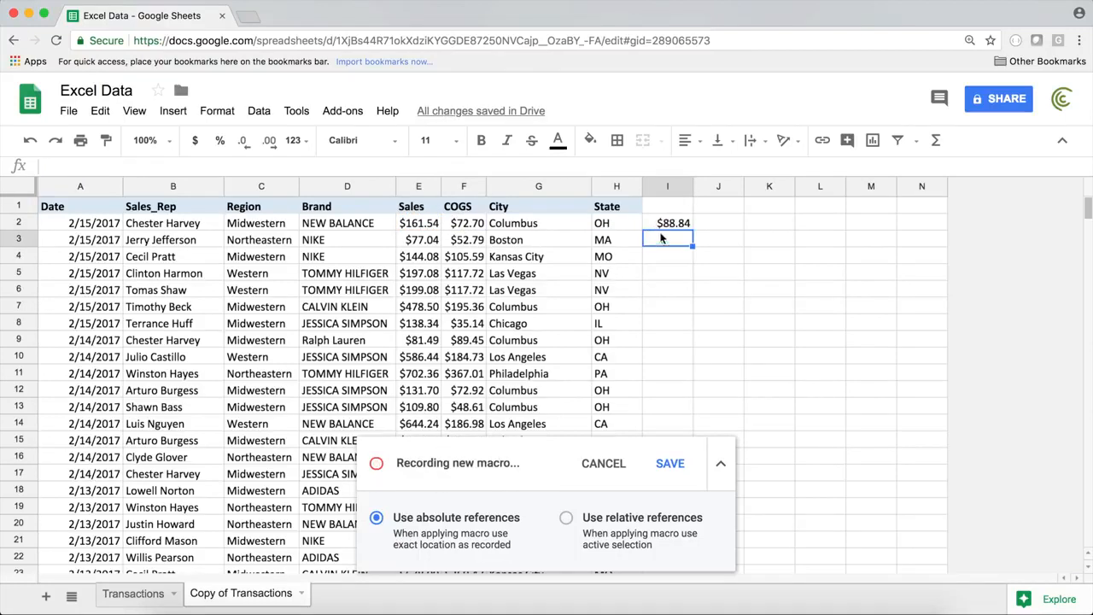
- Finish the recording and save the macro as NetCalculation without a shortcut number
left_click(672, 466)
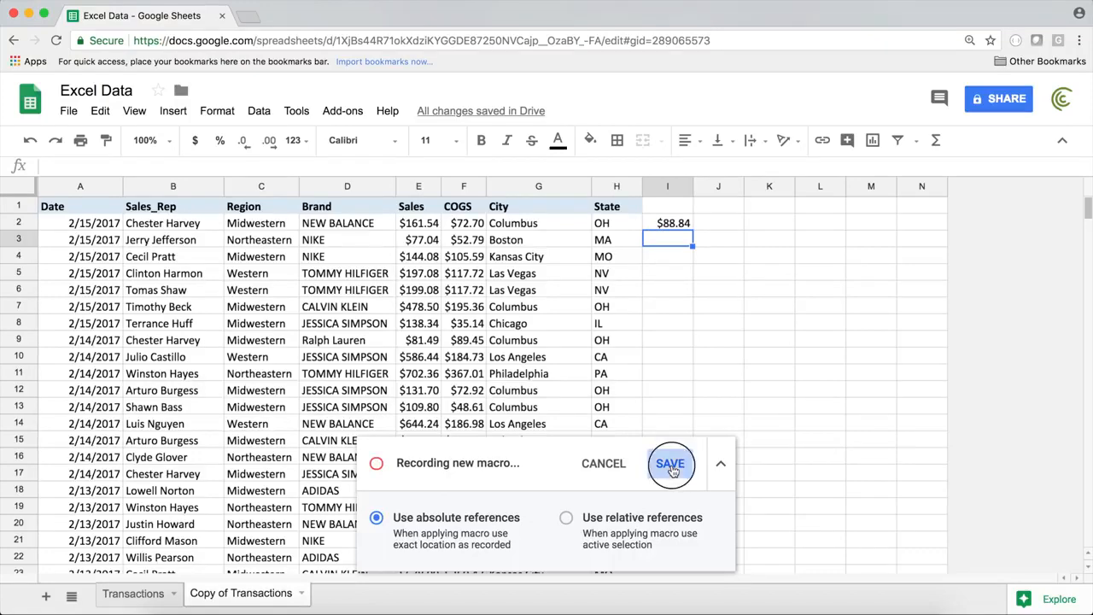
type("Net")
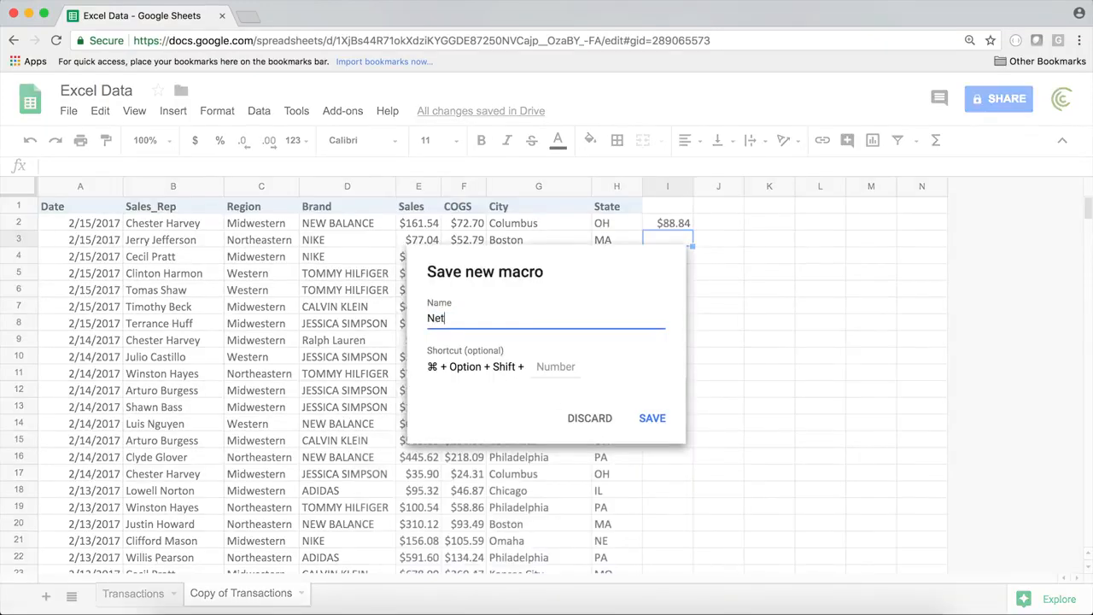
type("Calculation")
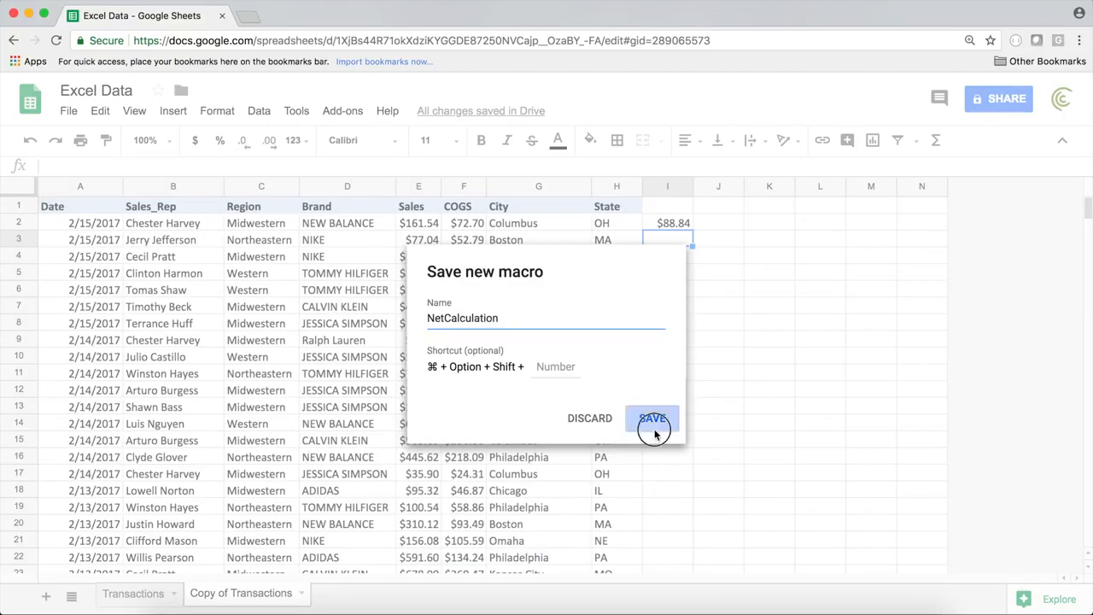
left_click(654, 421)
- Clear the recorded formula from cell I2 and leave that cell selected
left_click(667, 225)
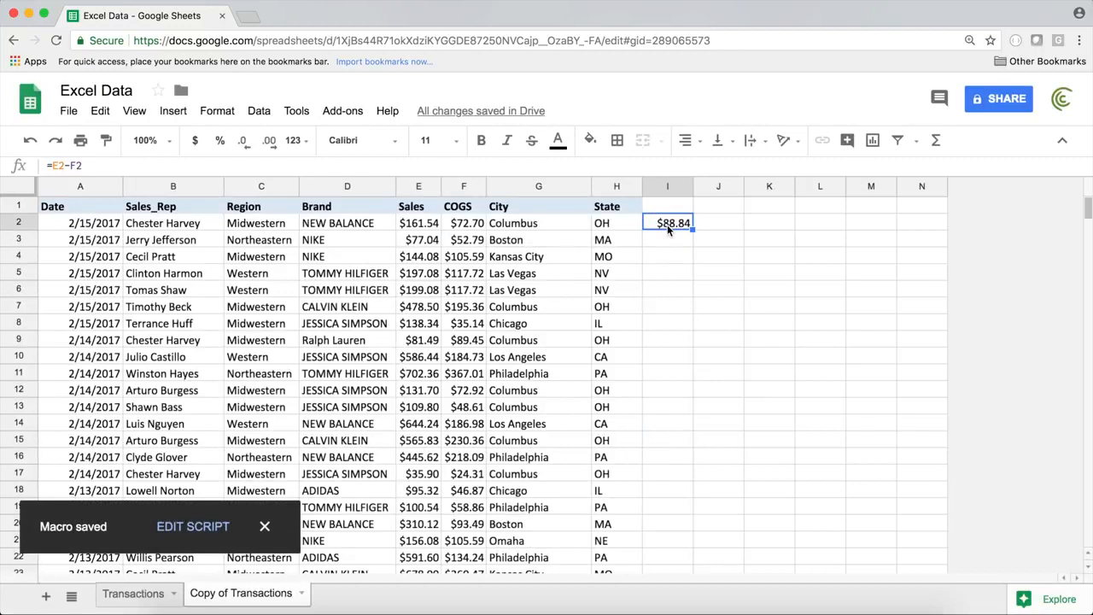
key("Delete")
key("Down")
key("Up")
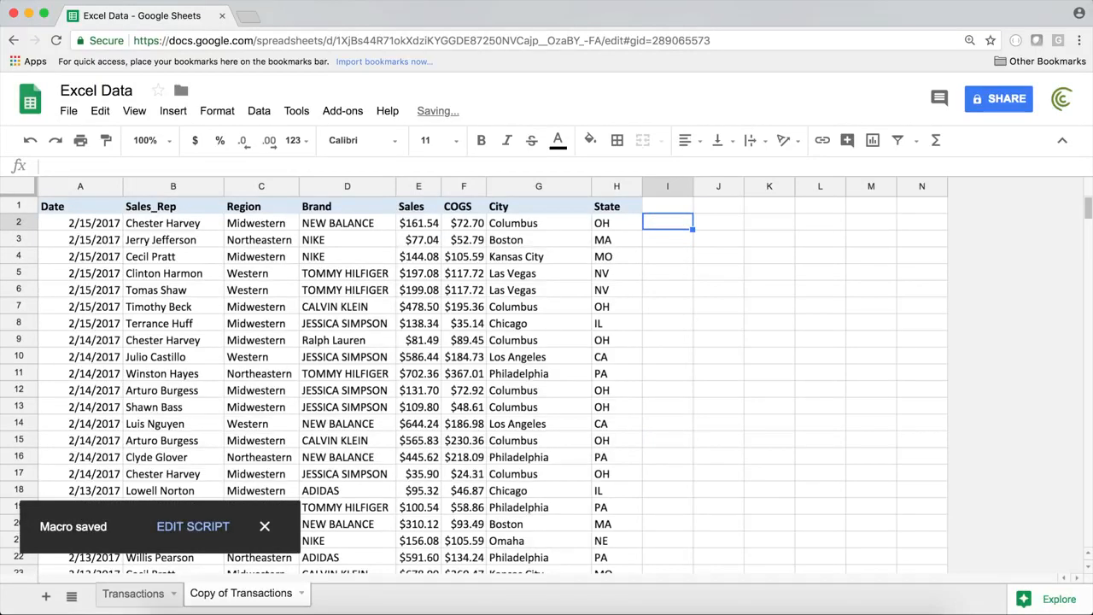
- Run the NetCalculation macro with I2 selected and check the formula in that cell
left_click(296, 112)
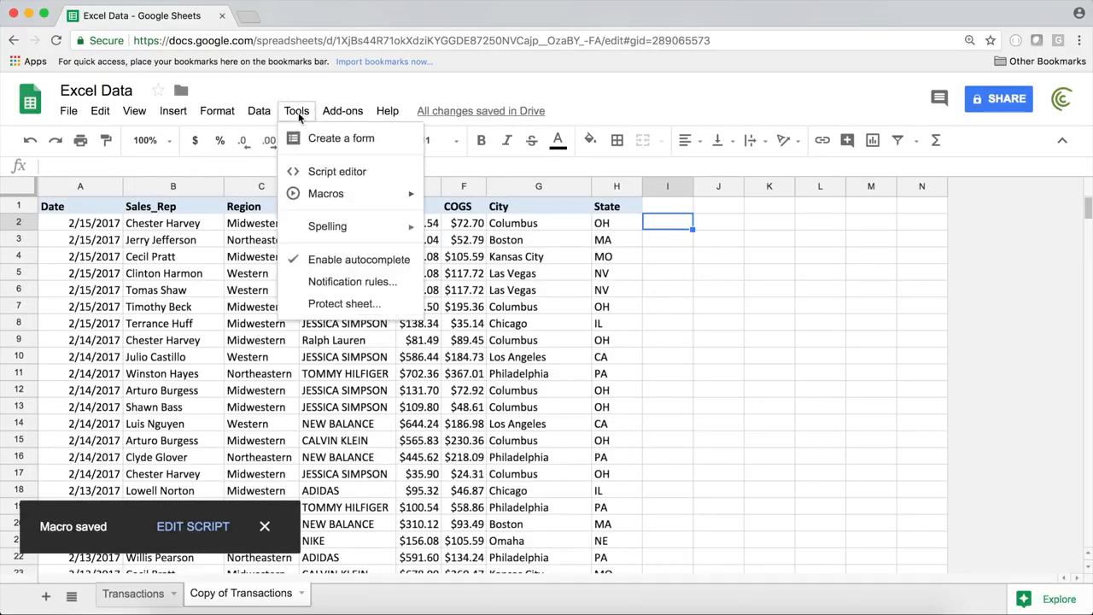
mouse_move(363, 195)
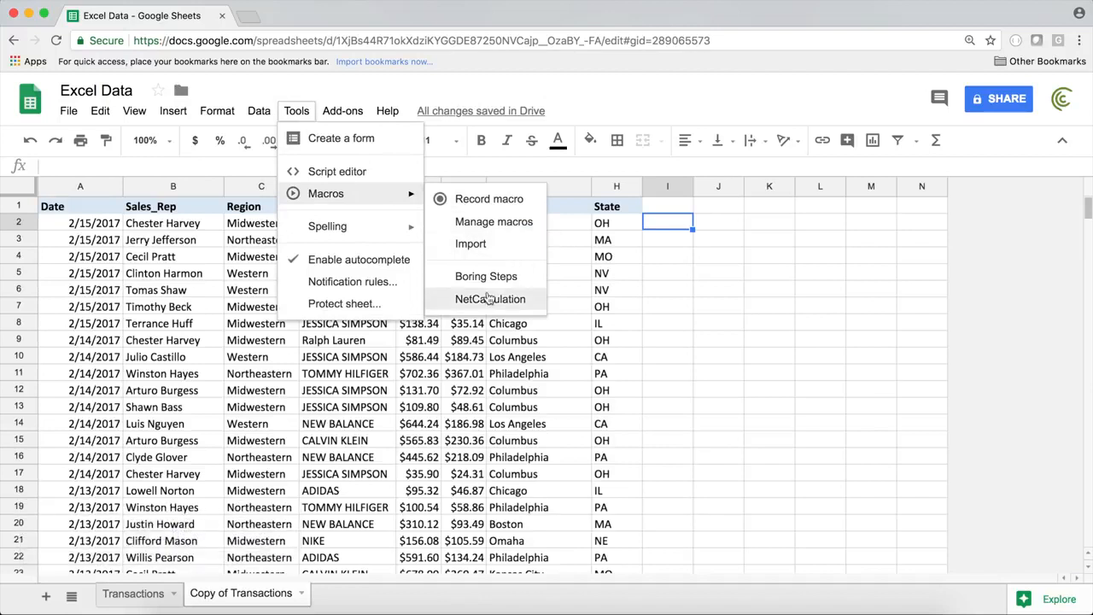
left_click(484, 301)
left_click(667, 223)
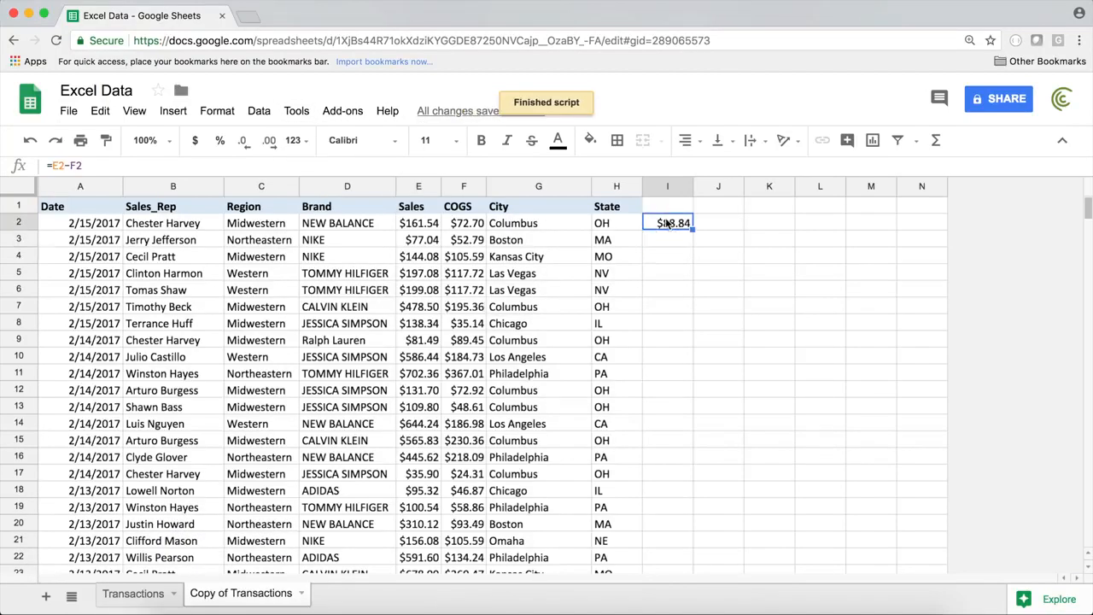
- Clear cell I2 and move the selection down to cell I10
key("Delete")
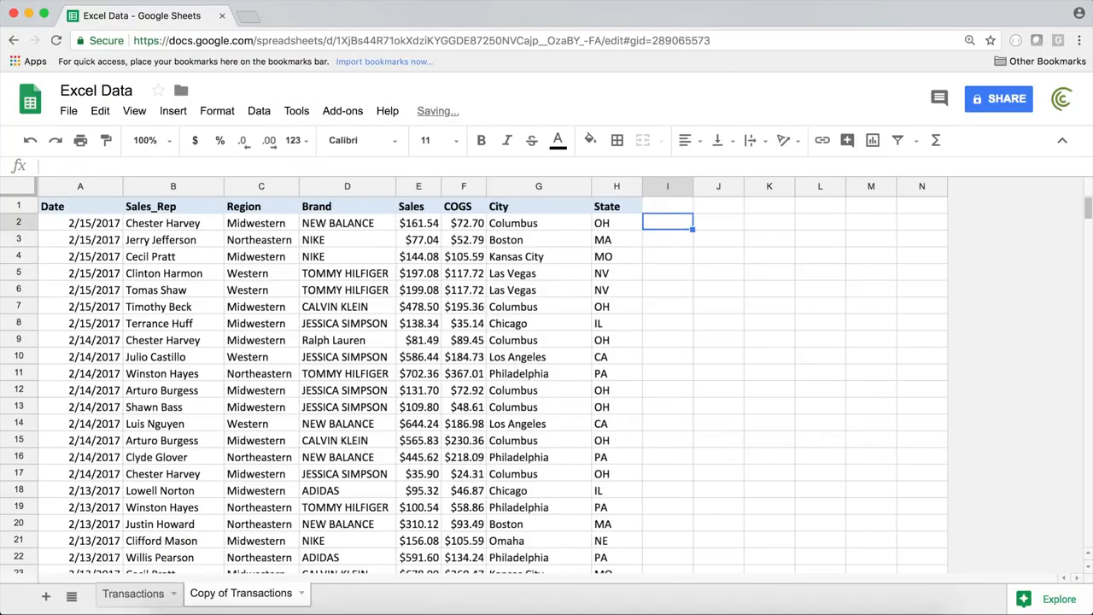
key("Down")
key("Down")
key("Down")
key("Down")
key("Down")
key("Down")
key("Down")
key("Down")
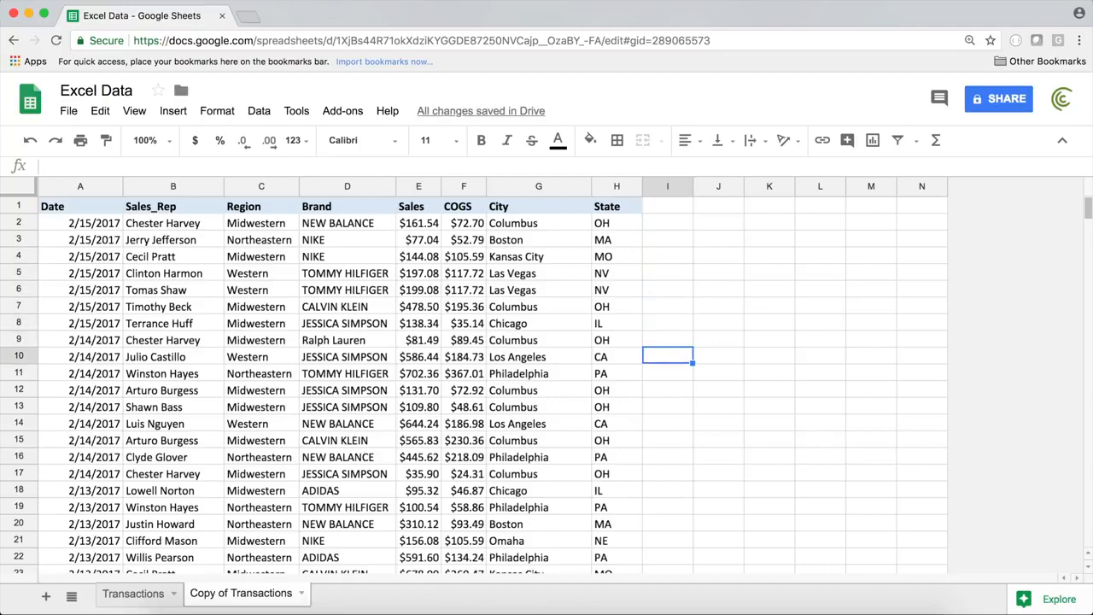
- Run the NetCalculation macro with I10 selected and check which cell in column I receives the formula
left_click(297, 112)
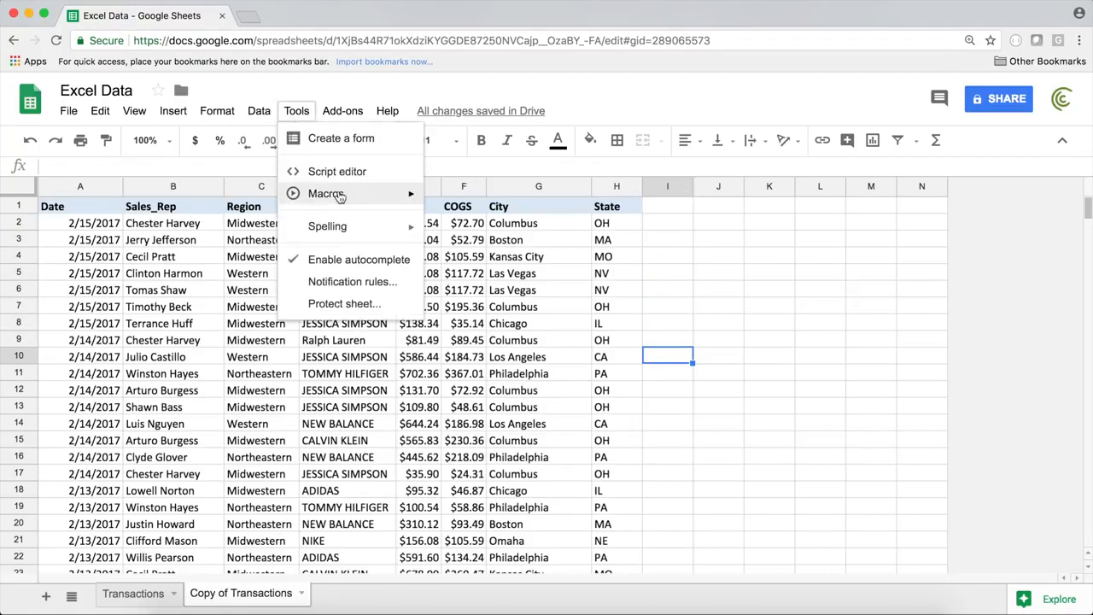
mouse_move(344, 195)
left_click(504, 299)
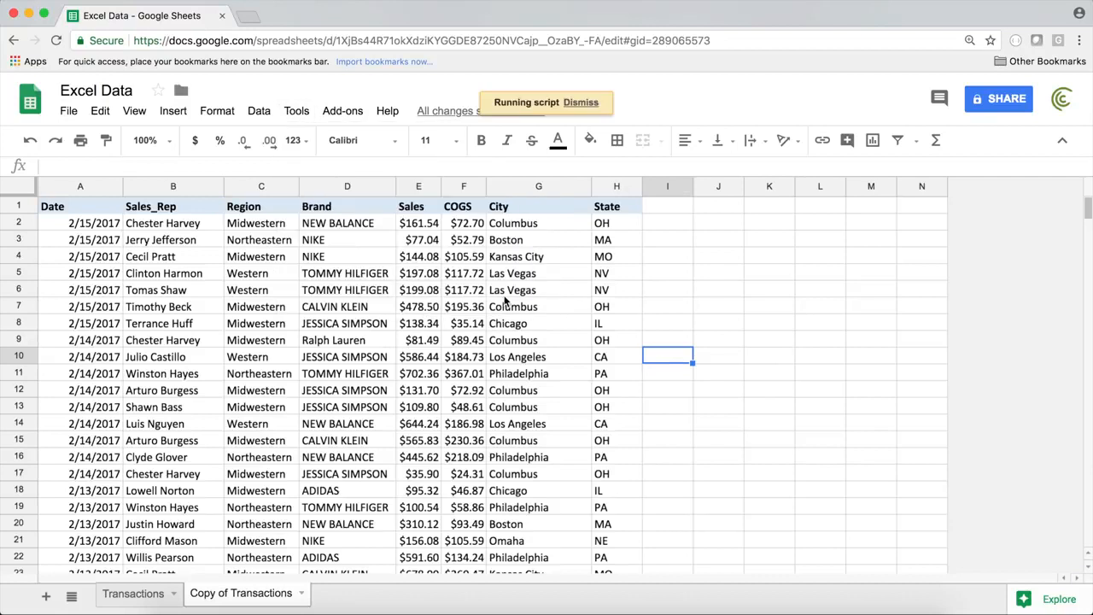
left_click(659, 229)
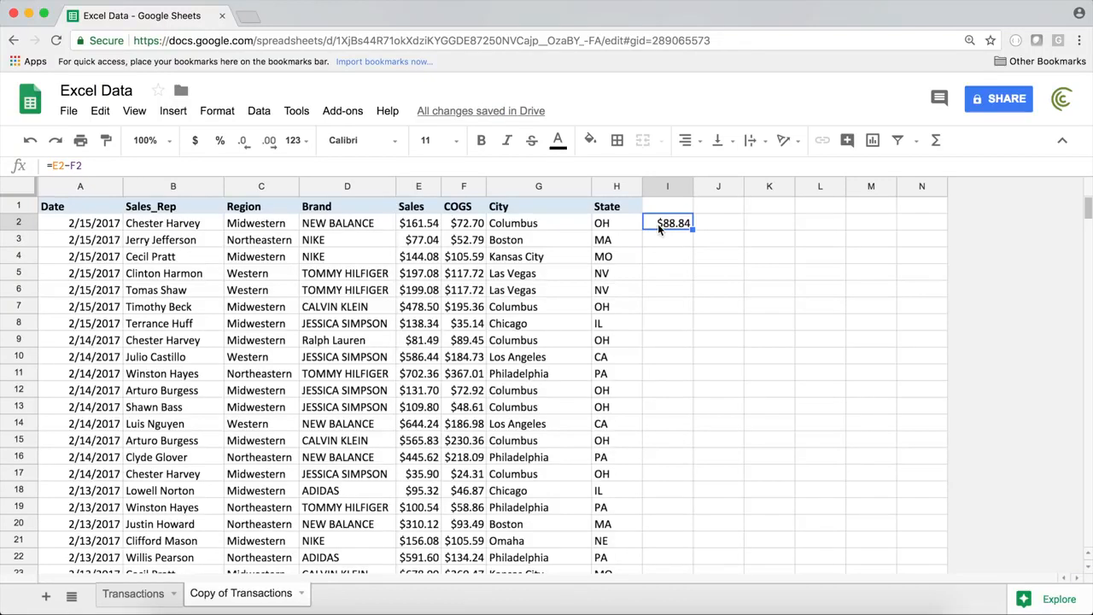
left_click(673, 376)
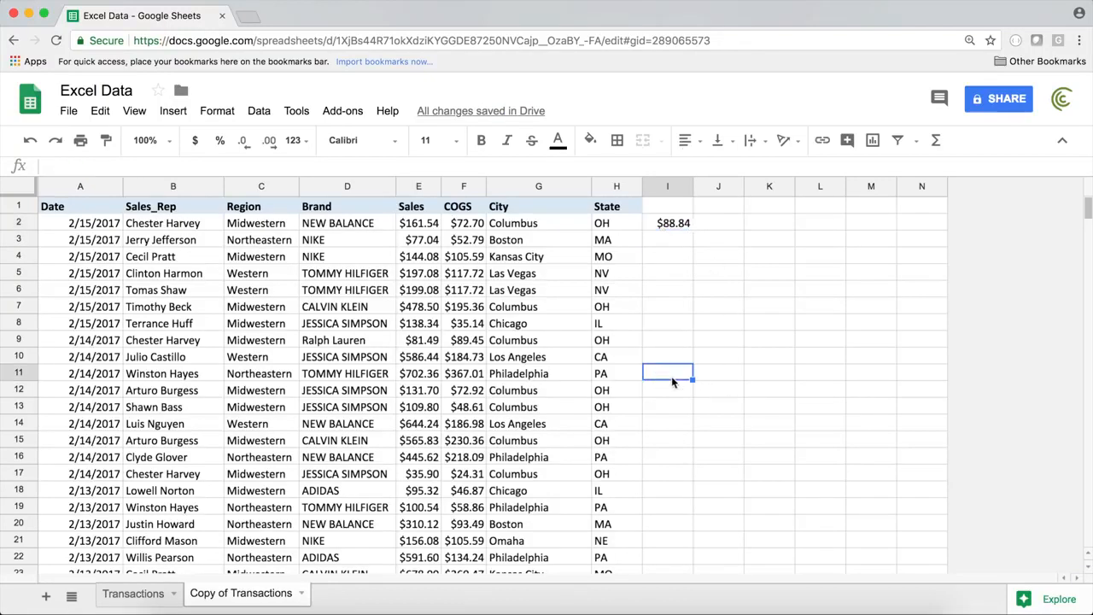
- Clear cell I2 and start recording a new macro that uses relative references
left_click(681, 225)
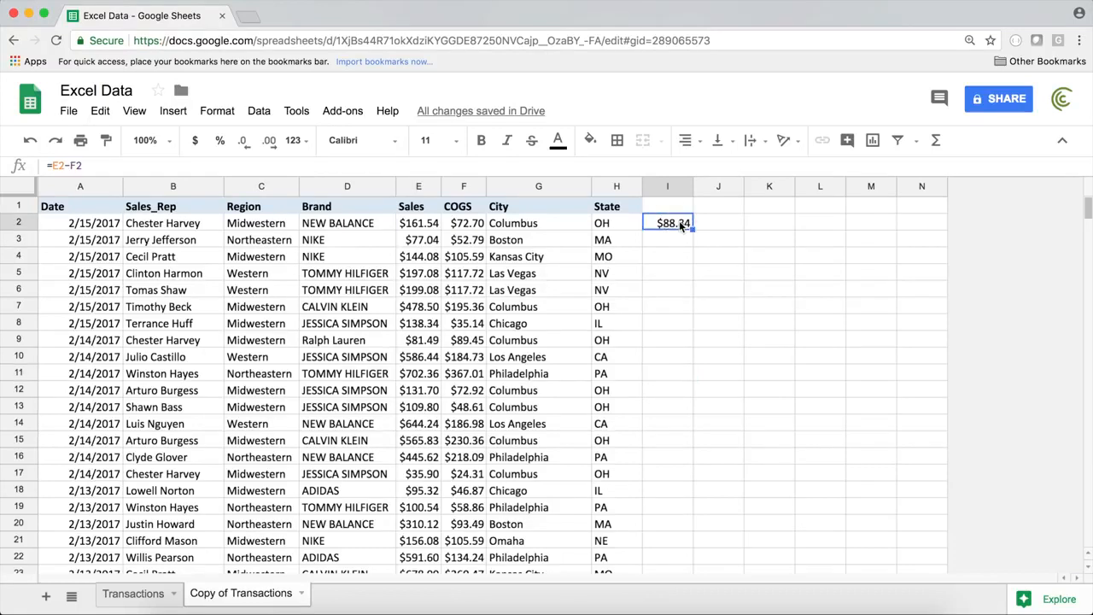
key("Delete")
left_click(296, 112)
mouse_move(340, 195)
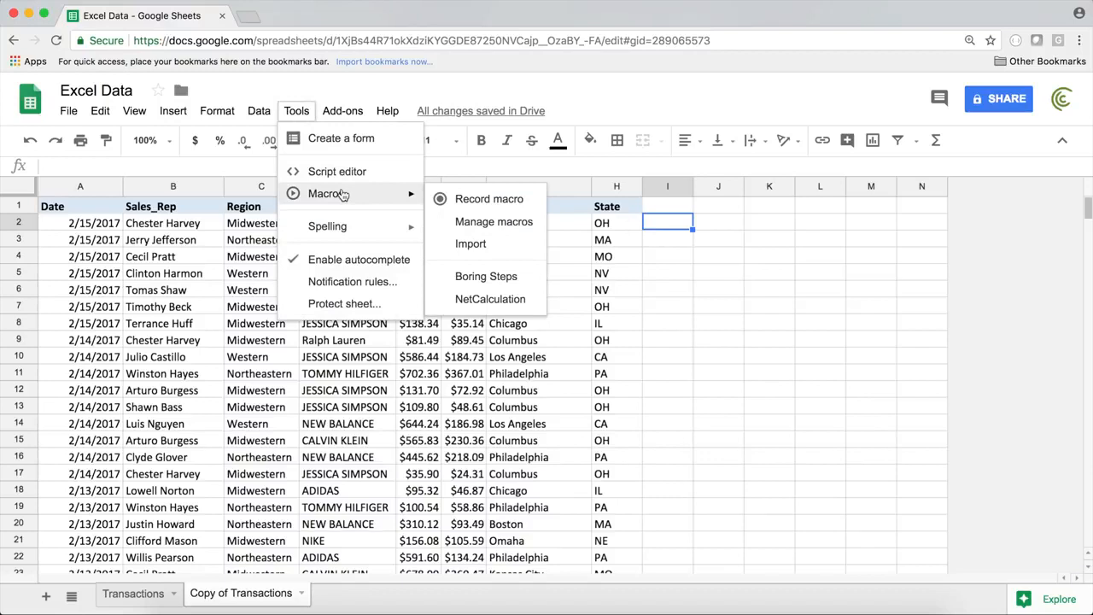
left_click(457, 199)
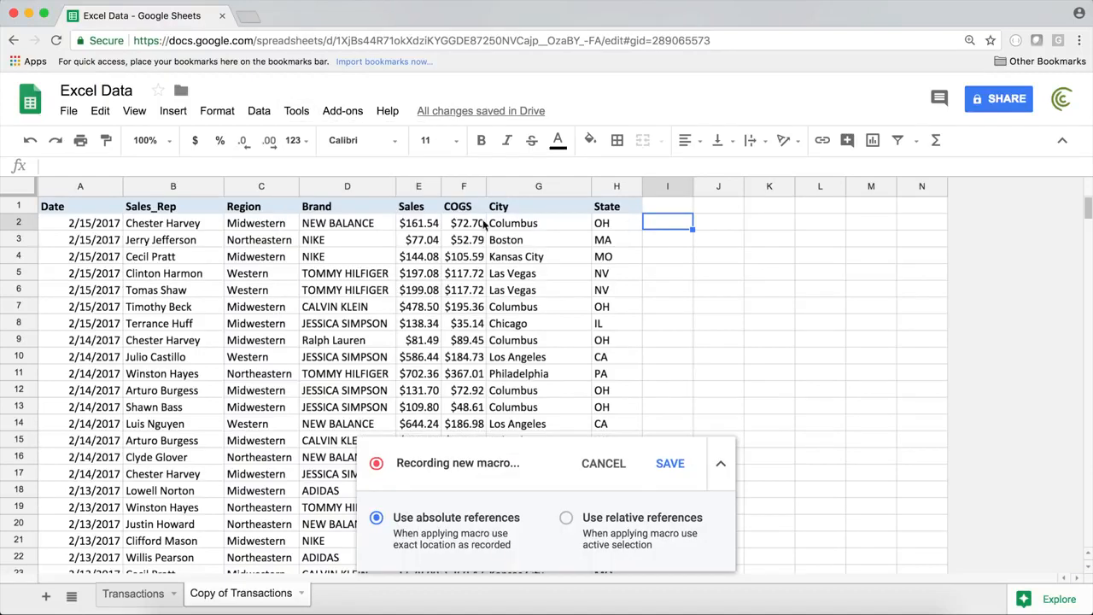
left_click(599, 528)
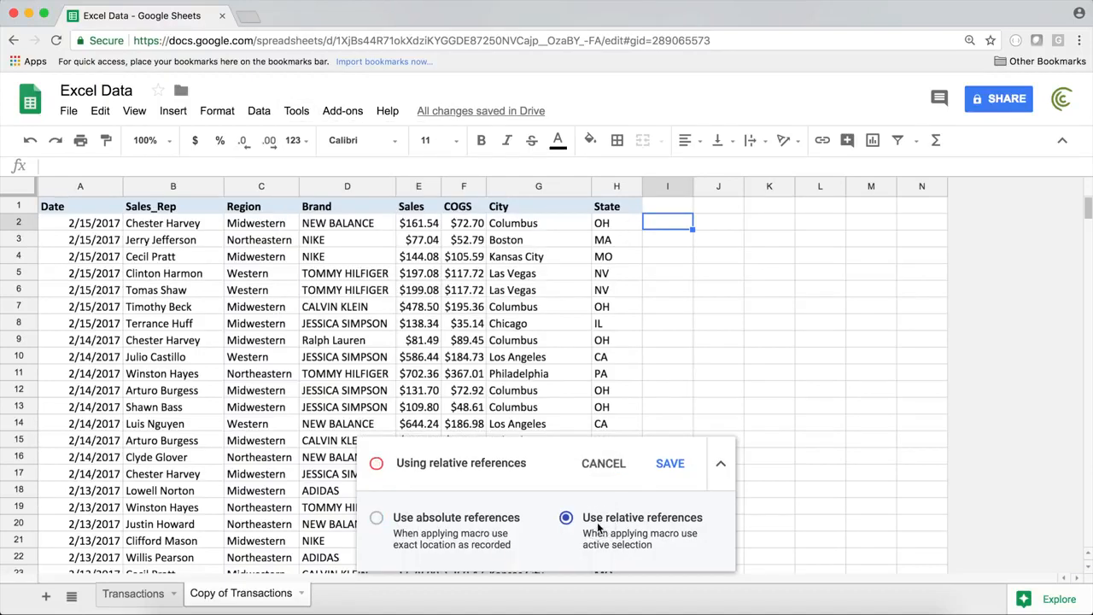
- Enter the formula =E2-F2 in cell I2 to record subtracting COGS from Sales
left_click(419, 224)
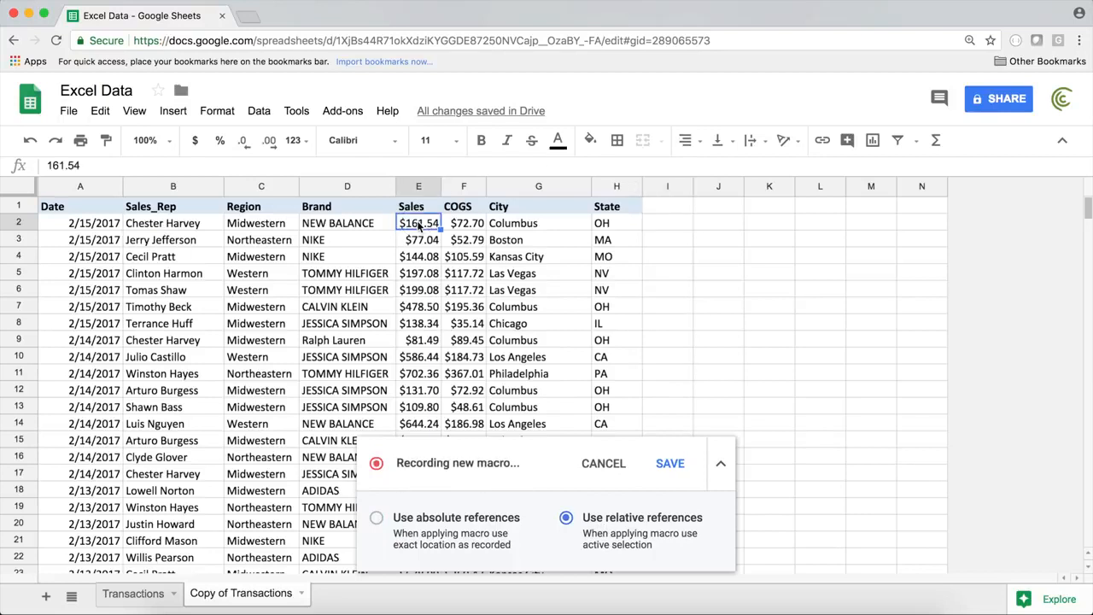
left_click(657, 226)
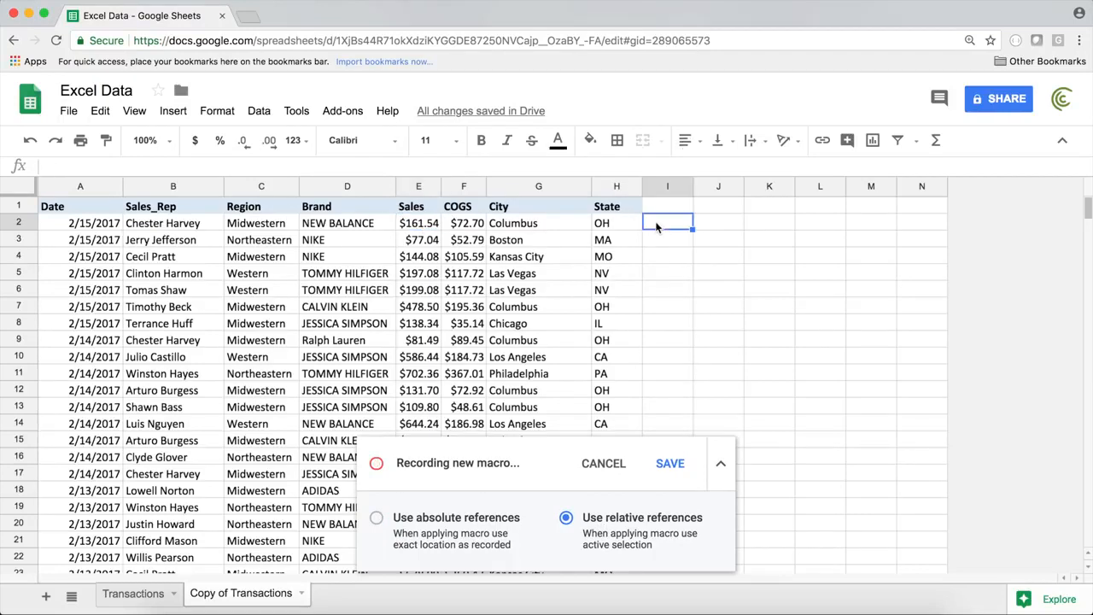
type("=")
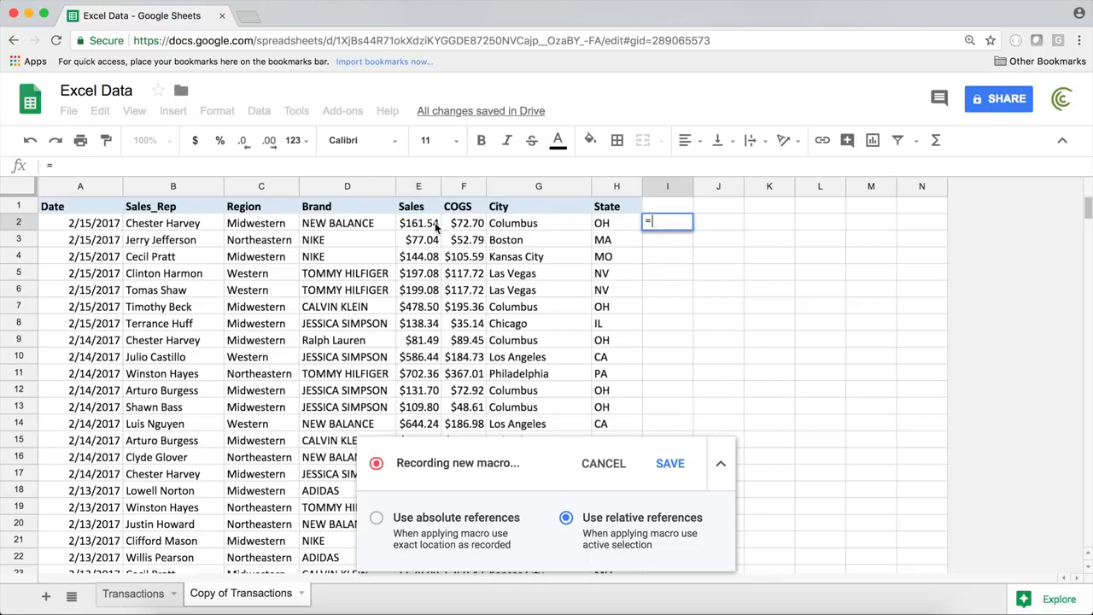
left_click(435, 224)
type("-")
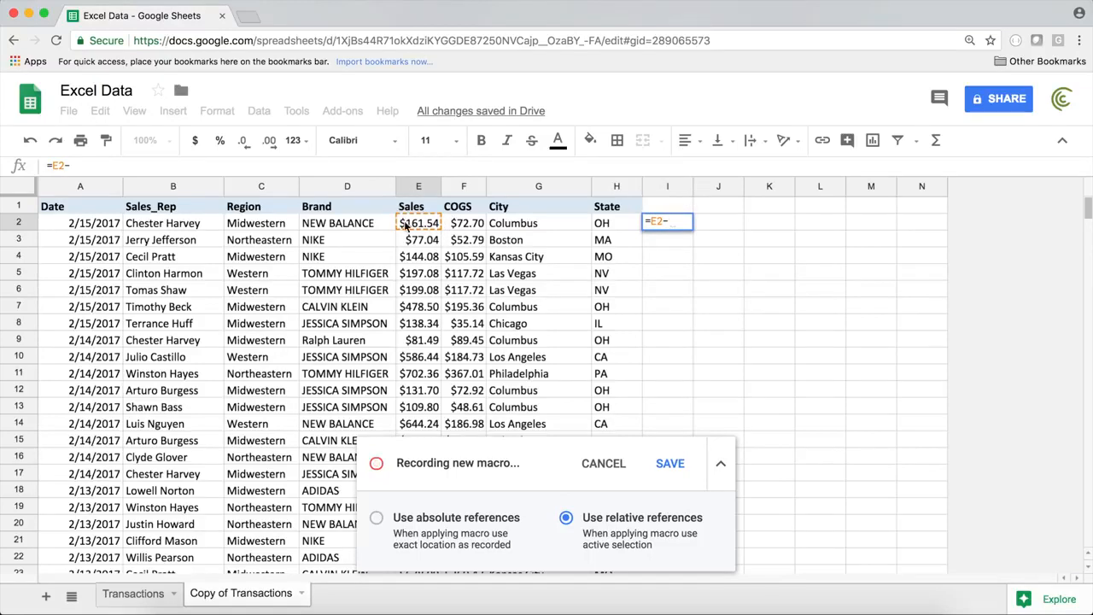
left_click(476, 224)
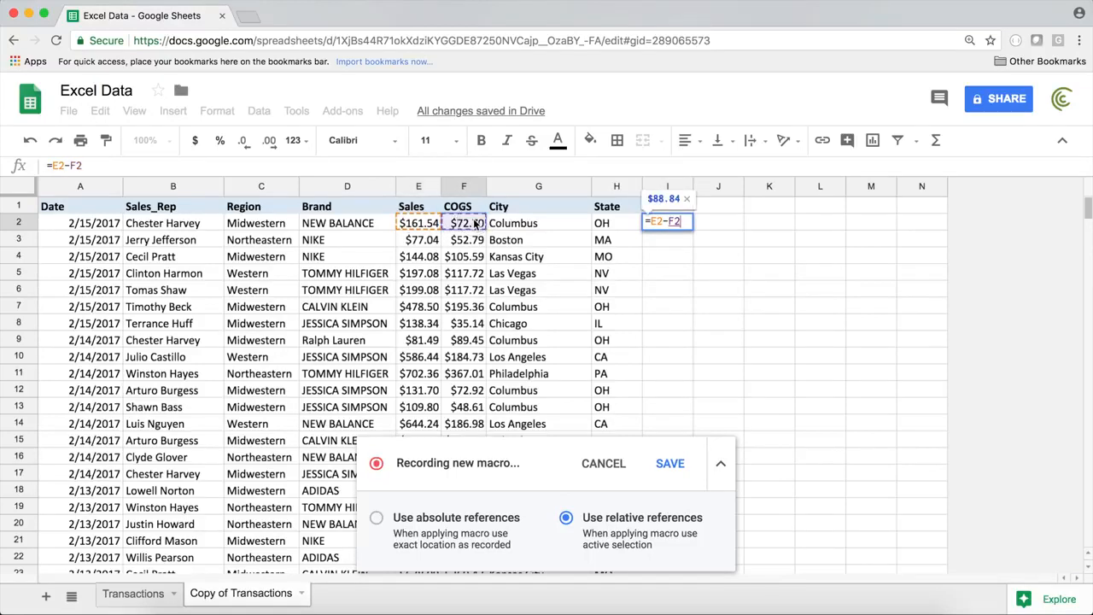
key("Return")
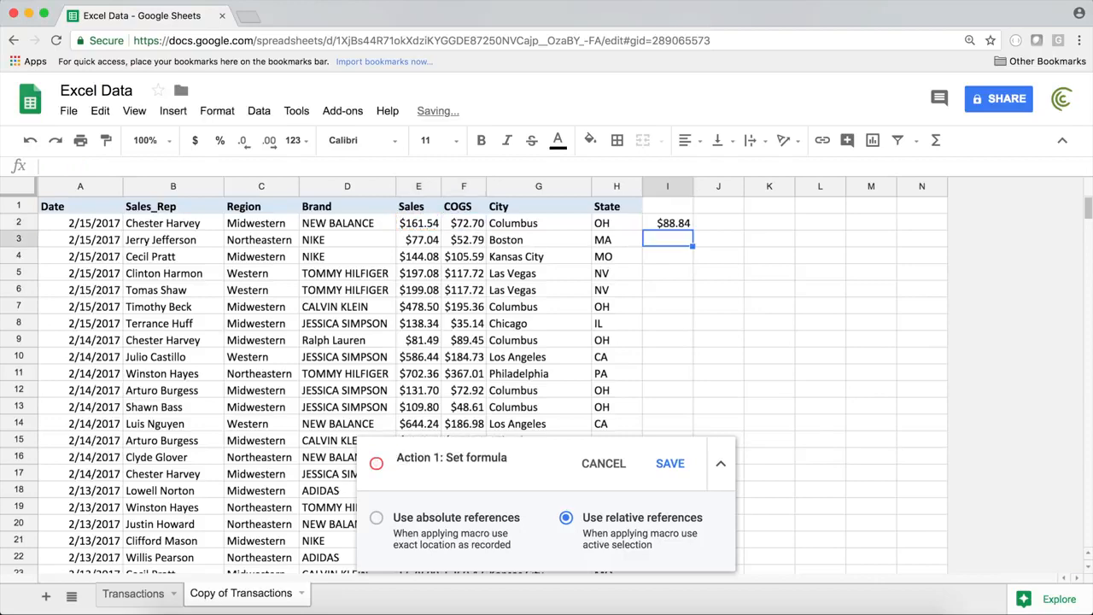
- Finish the recording and save the macro as relativeRef without a shortcut number
left_click(668, 466)
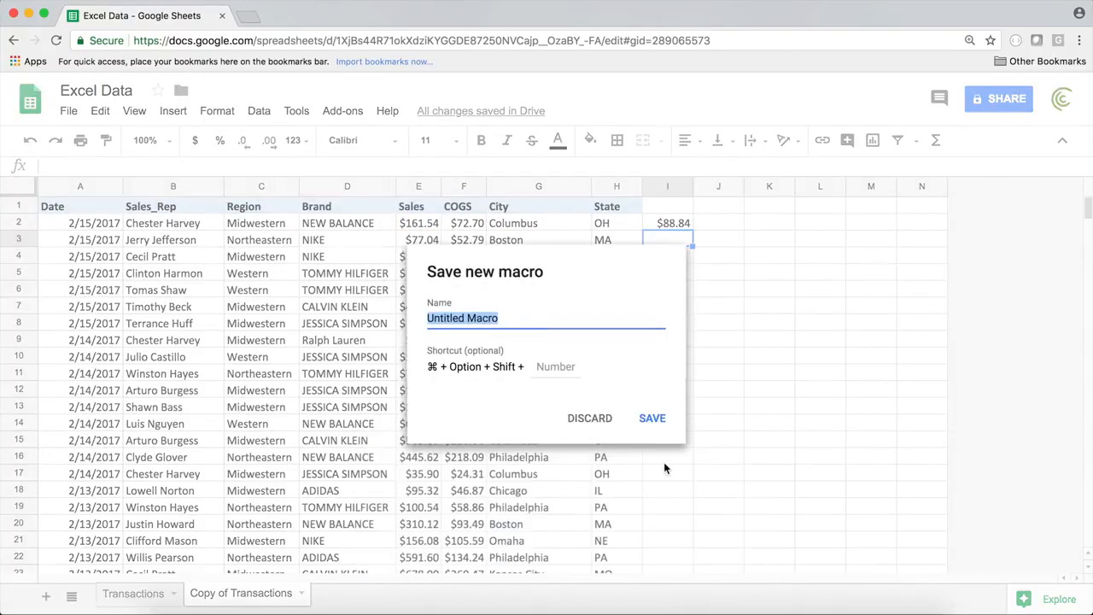
type("relative")
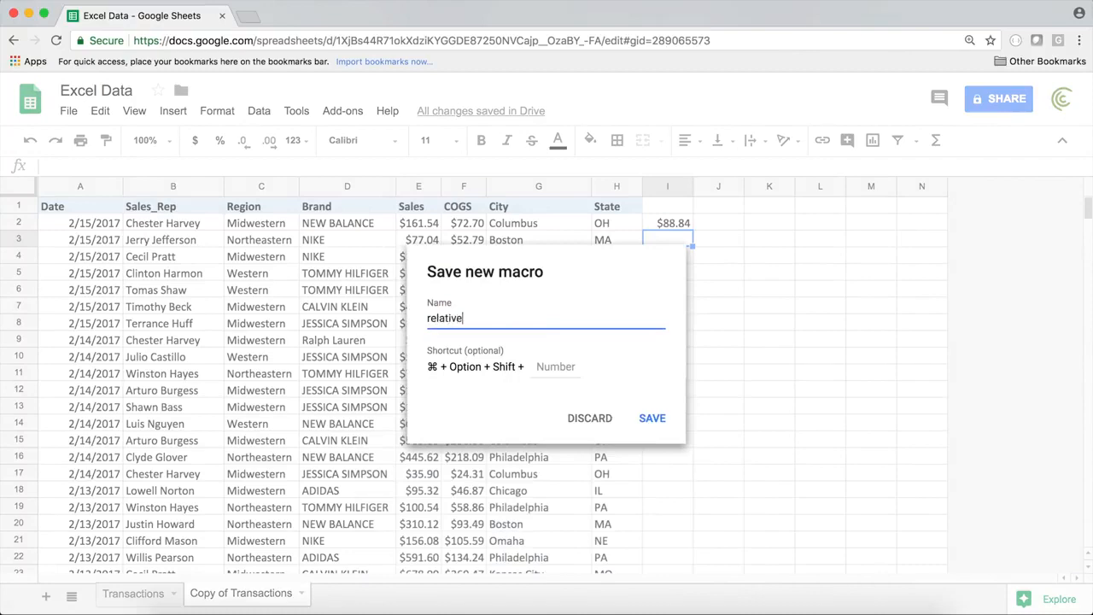
type("Ref")
left_click(649, 417)
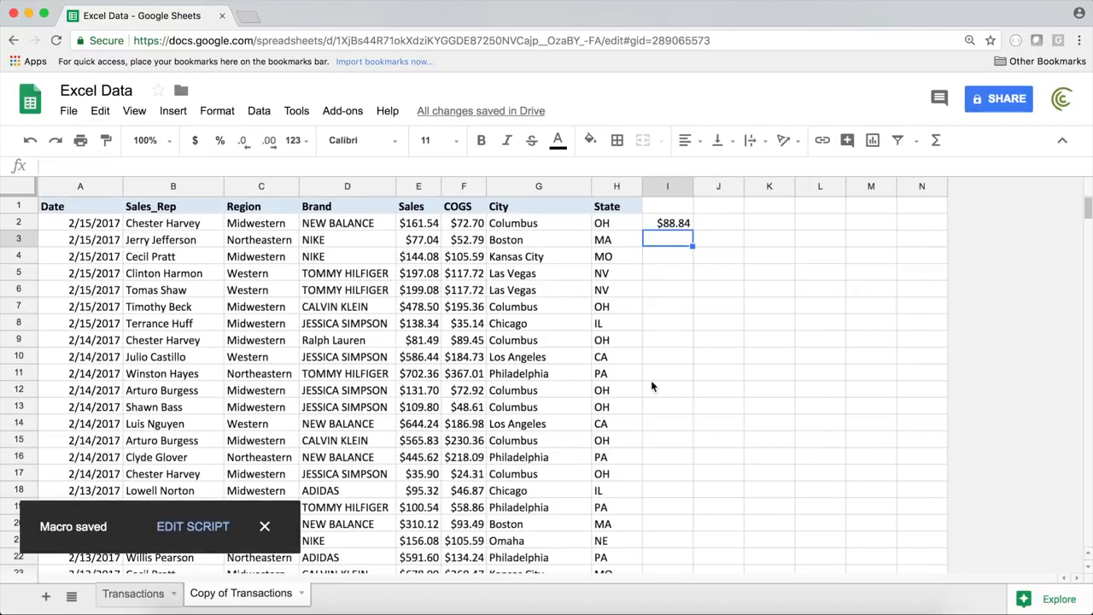
- Clear the recorded formula from cell I2 and leave that cell selected
key("Up")
key("Delete")
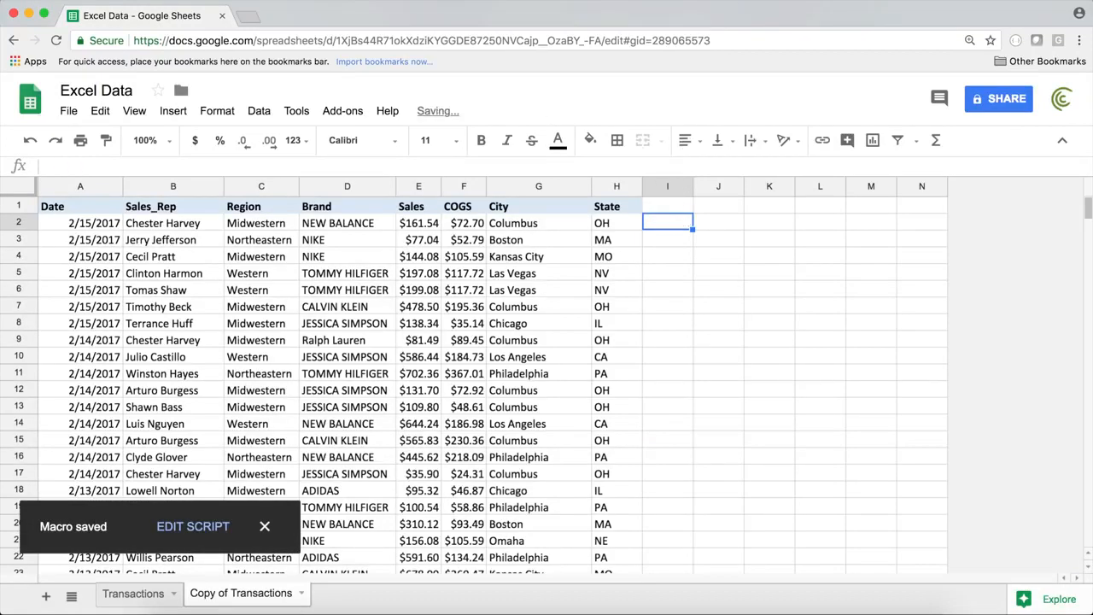
key("Down")
key("Down")
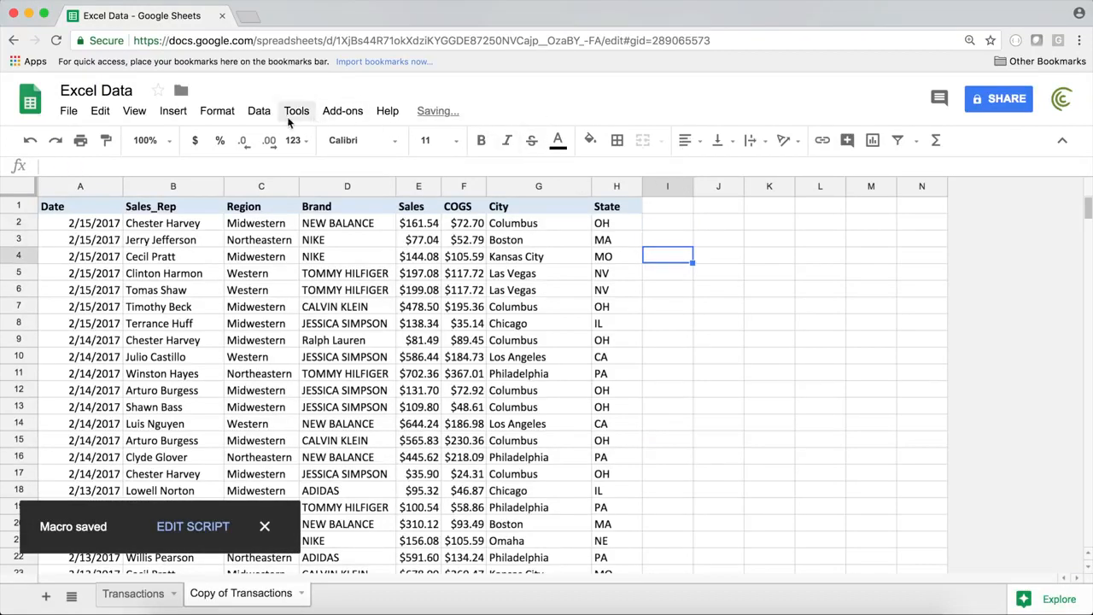
left_click(659, 219)
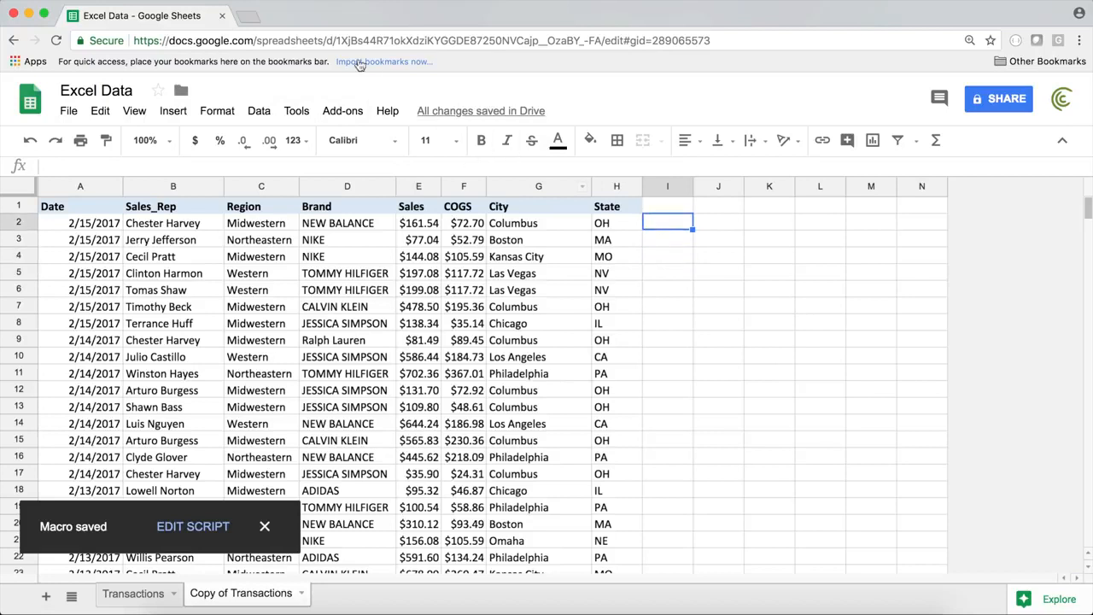
- Run the relativeRef macro with cell I2 selected
left_click(297, 112)
mouse_move(426, 198)
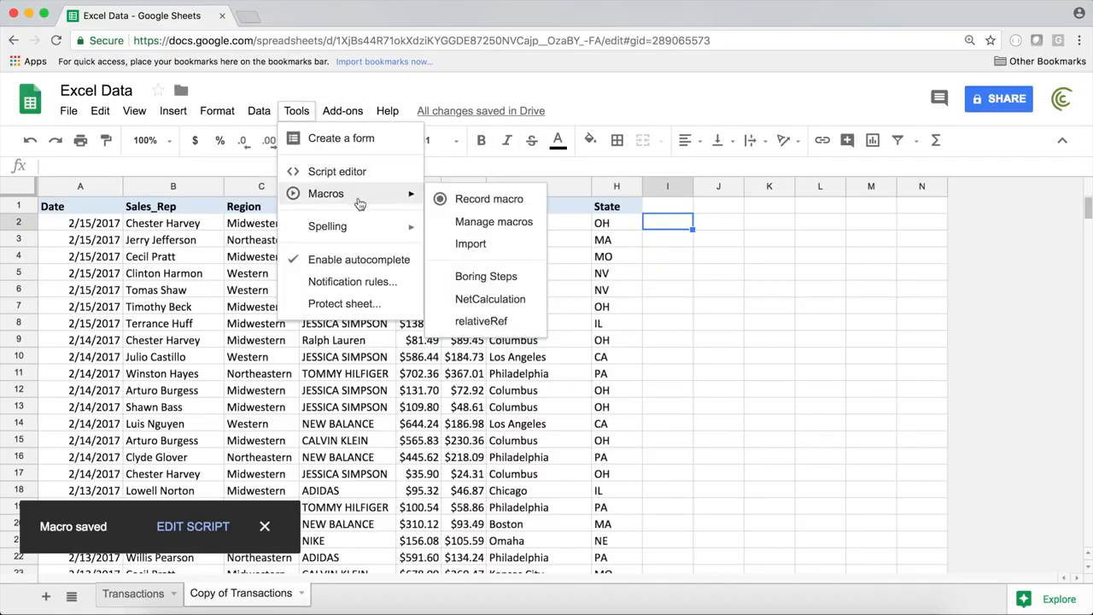
left_click(500, 321)
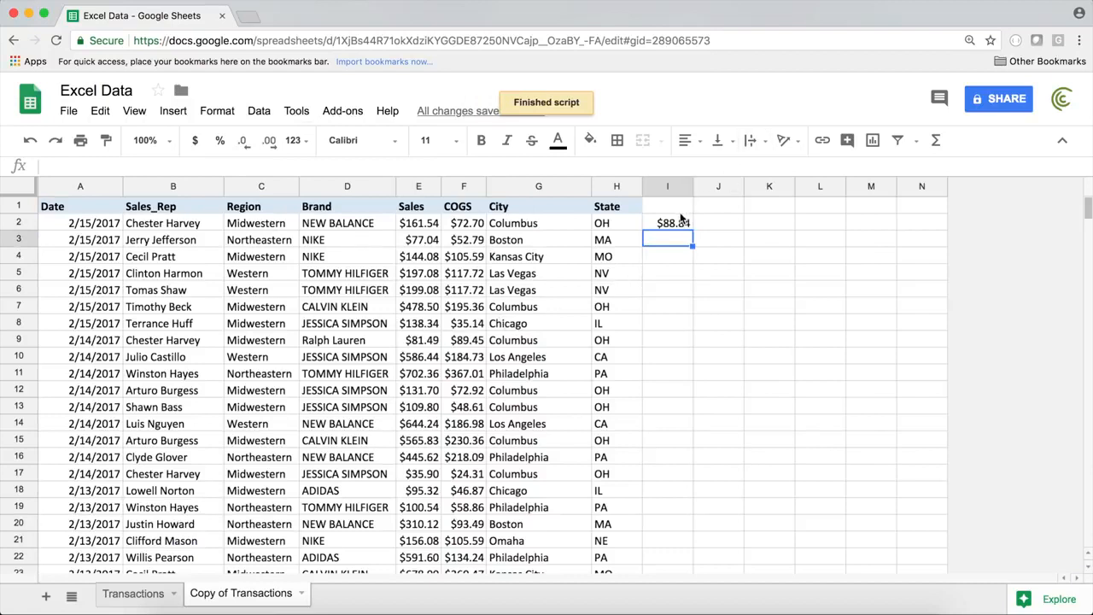
- Clear cell I2 and move the selection down to cell I8
left_click(679, 216)
key("Delete")
key("Down")
key("Down")
key("Down")
key("Down")
key("Down")
key("Down")
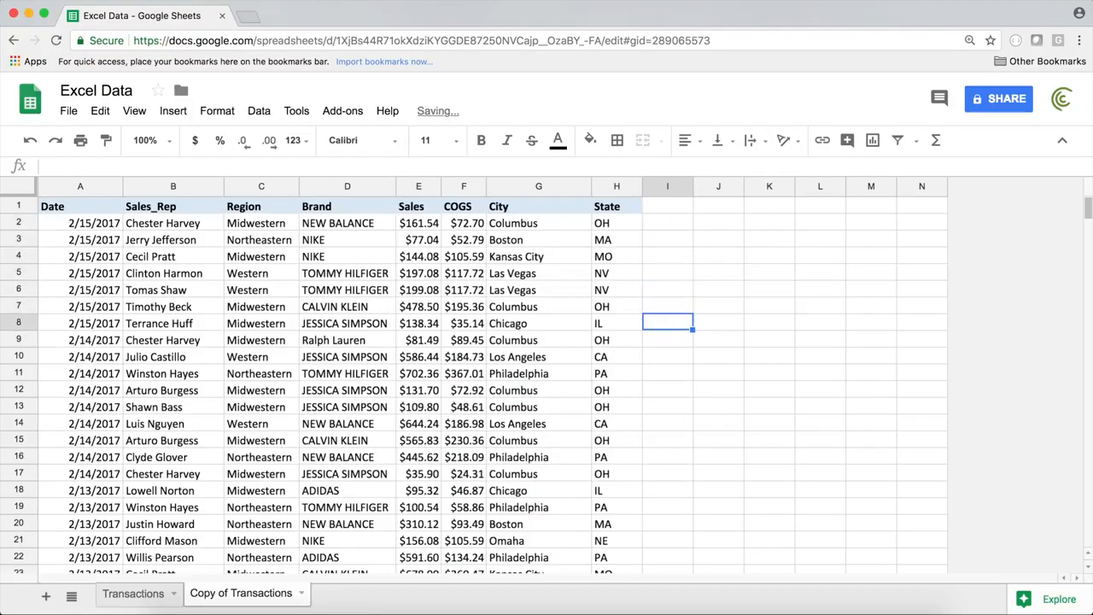
- Run the relativeRef macro with I8 selected and inspect the cell references in its formula
left_click(309, 109)
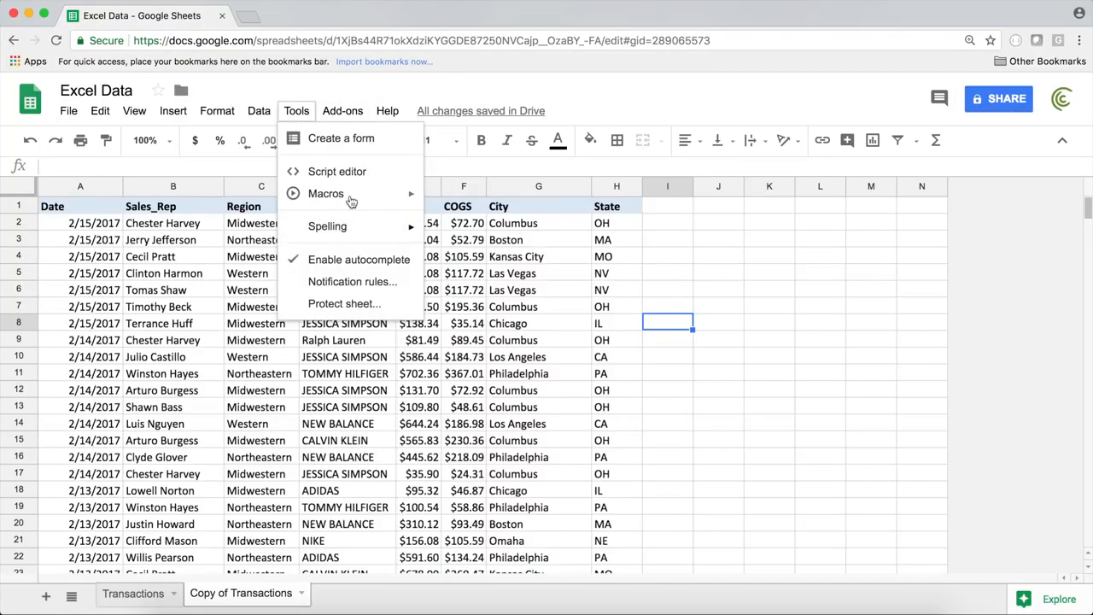
mouse_move(354, 194)
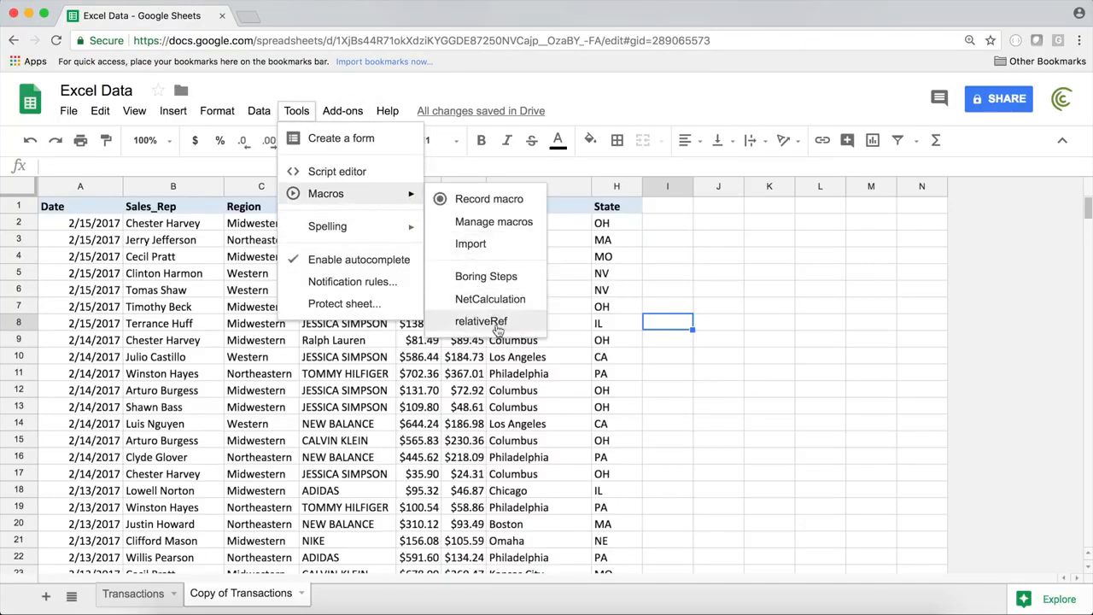
left_click(496, 325)
left_click(677, 323)
double_click(678, 323)
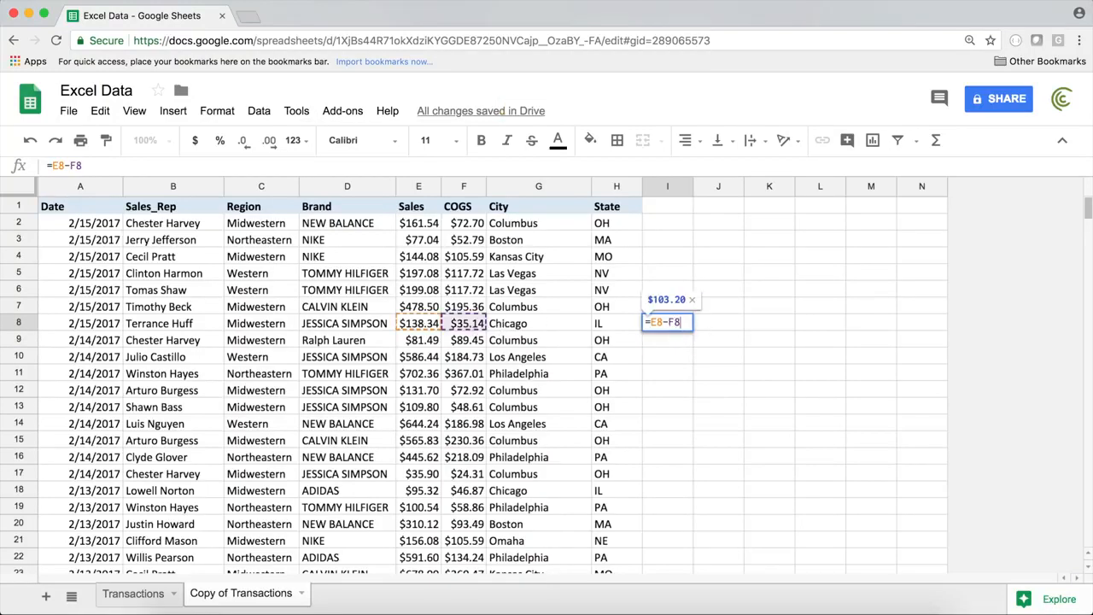
key("Escape")
- Clear the macro's formula from cell I8
key("Delete")
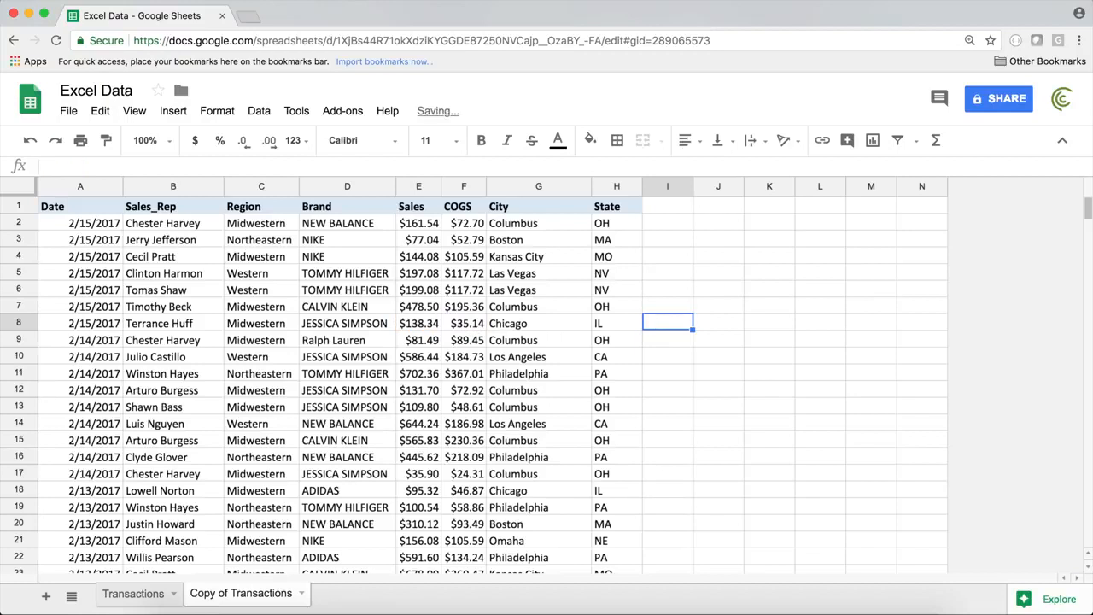
left_click(668, 226)
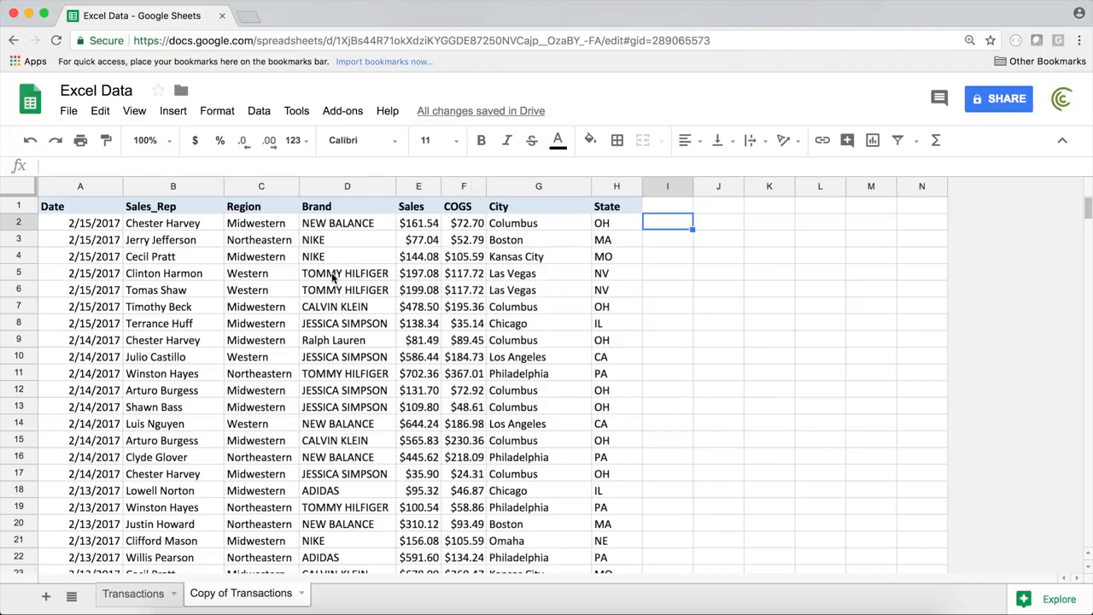
left_click(658, 434)
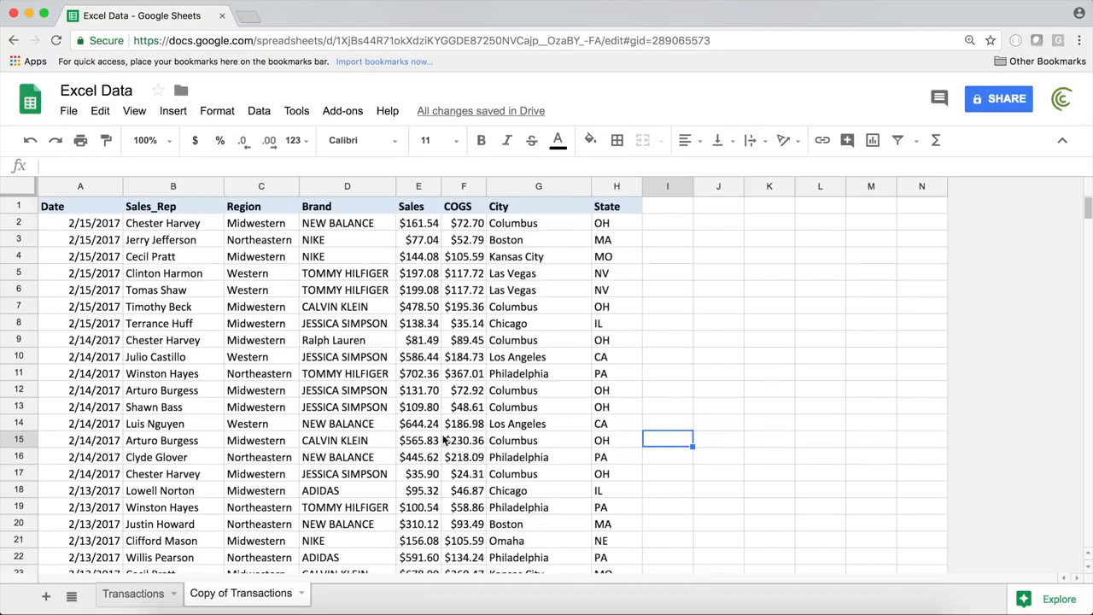
- Run the relativeRef macro with cell J3 selected, one column over from where it was recorded
left_click(705, 239)
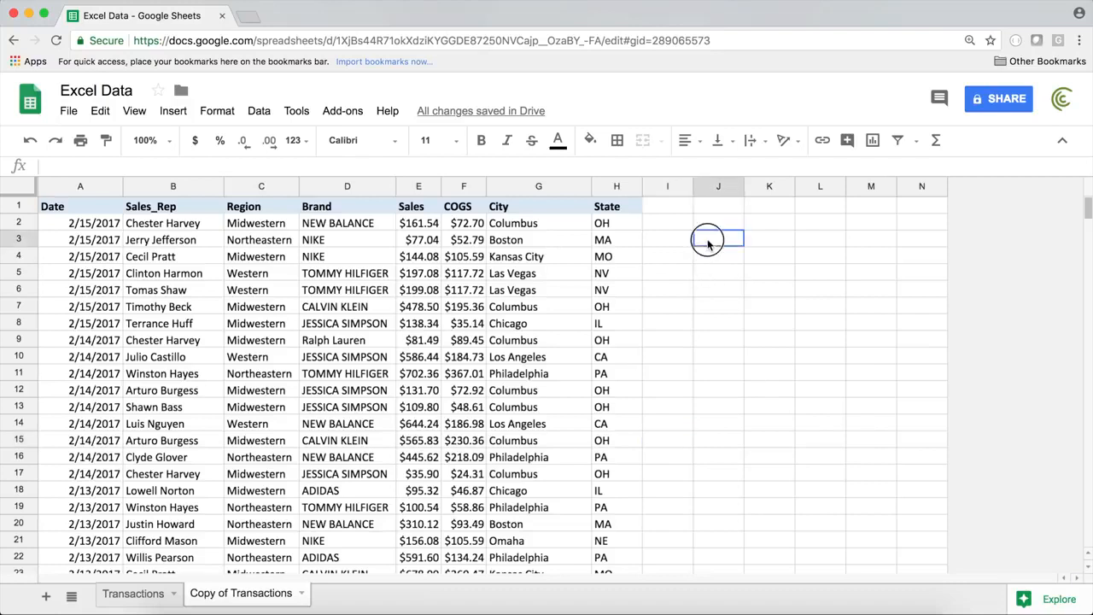
left_click(309, 113)
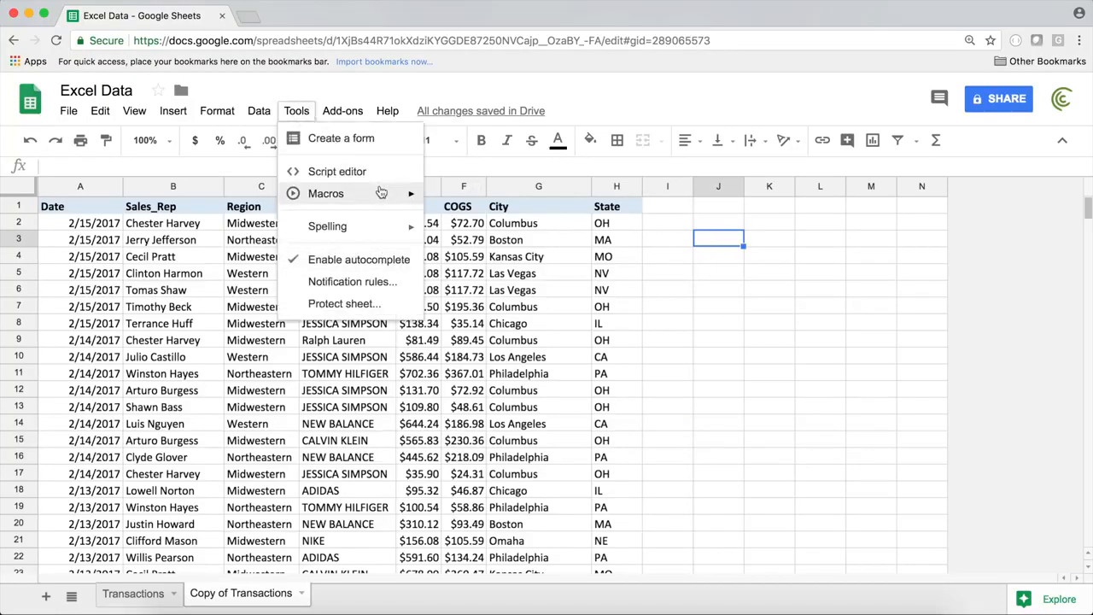
mouse_move(402, 194)
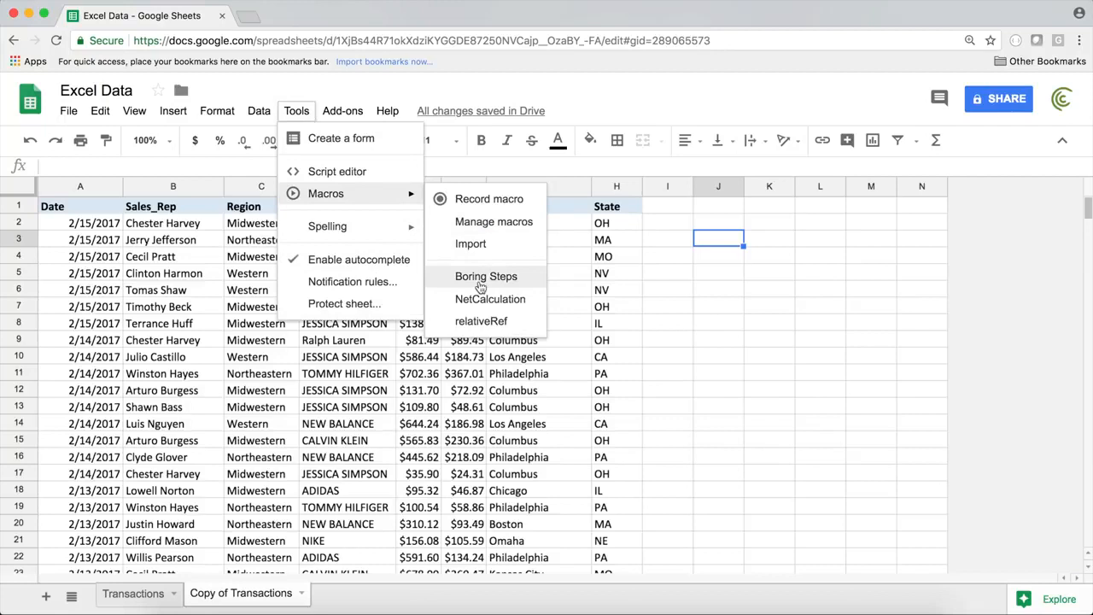
left_click(492, 326)
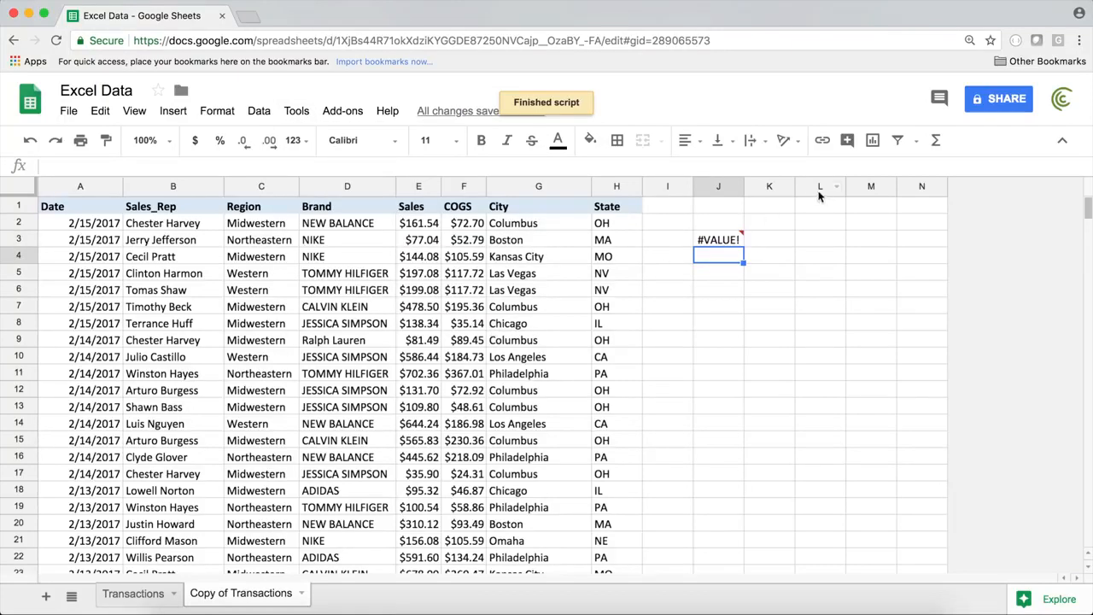
- Inspect the cell references in J3's formula, and clear the cell, leaving I1 selected
double_click(722, 242)
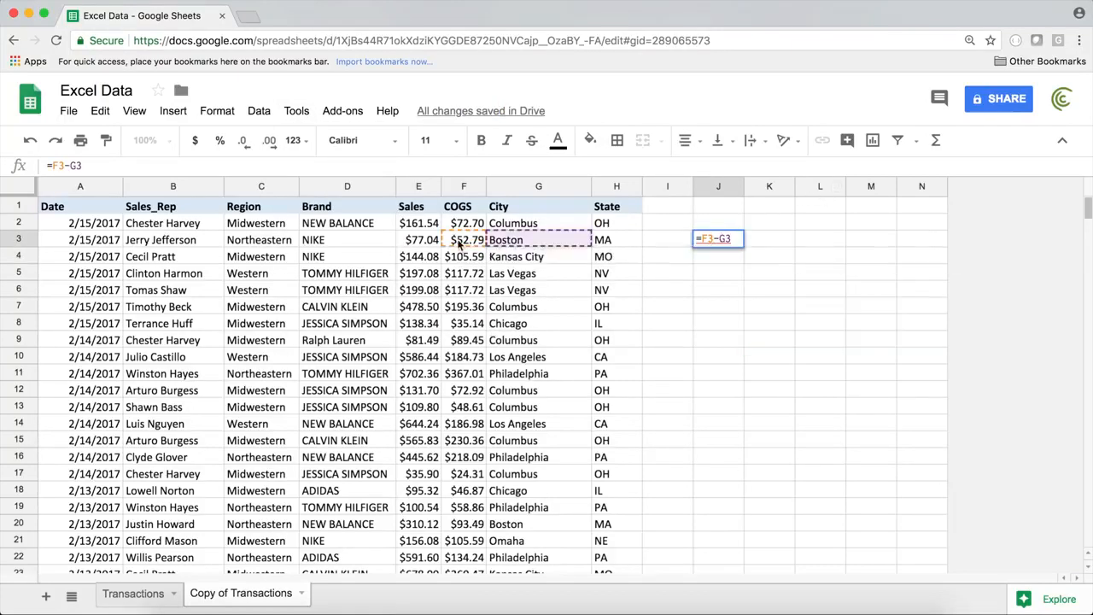
key("Escape")
double_click(723, 242)
key("Escape")
key("Delete")
left_click(645, 201)
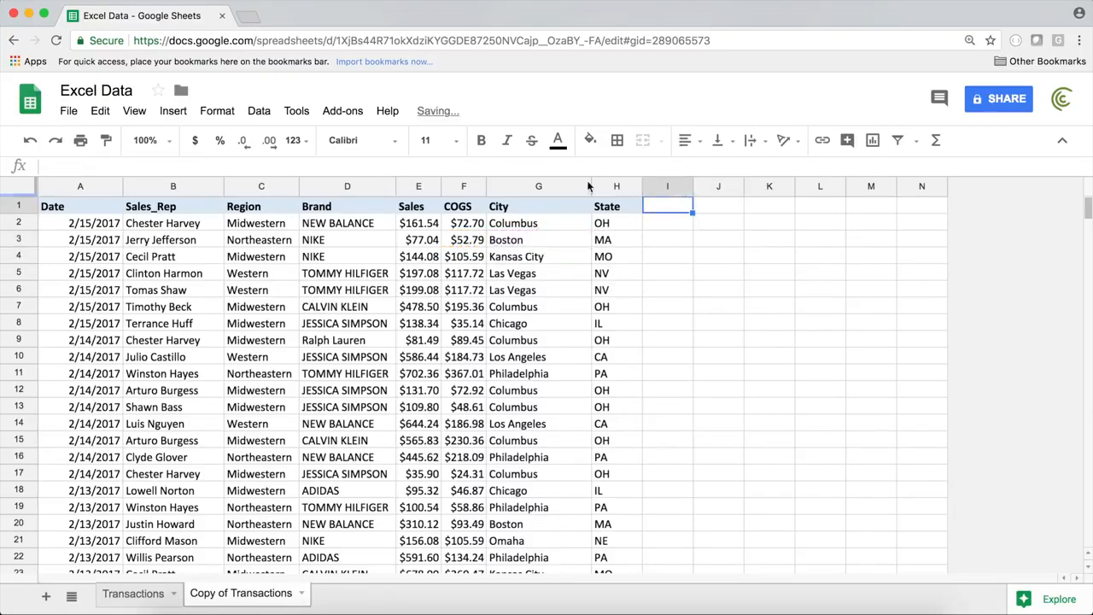
left_click(294, 113)
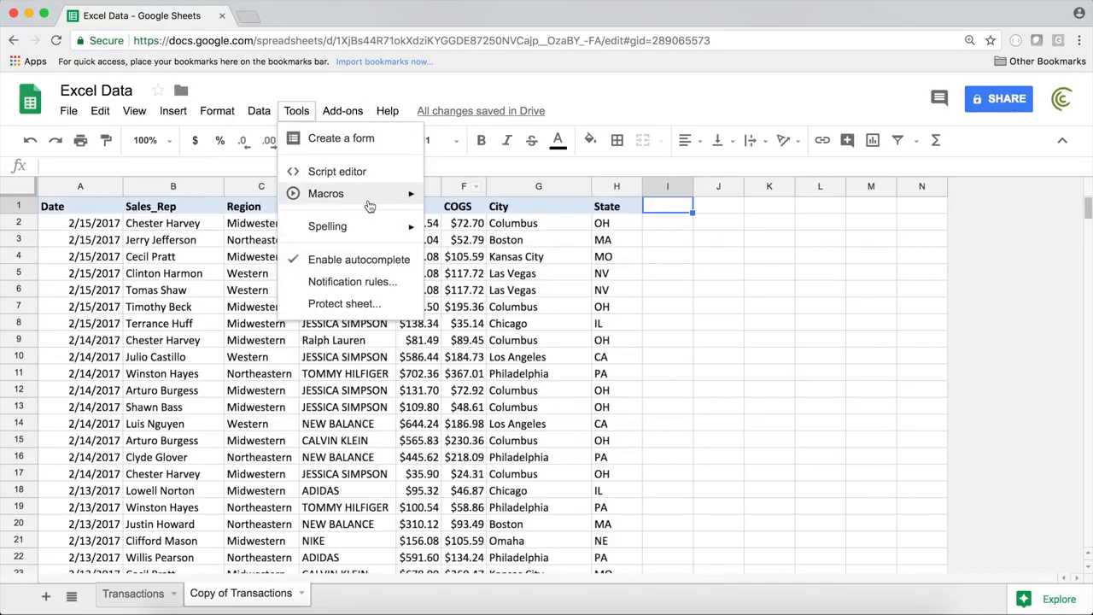
mouse_move(374, 195)
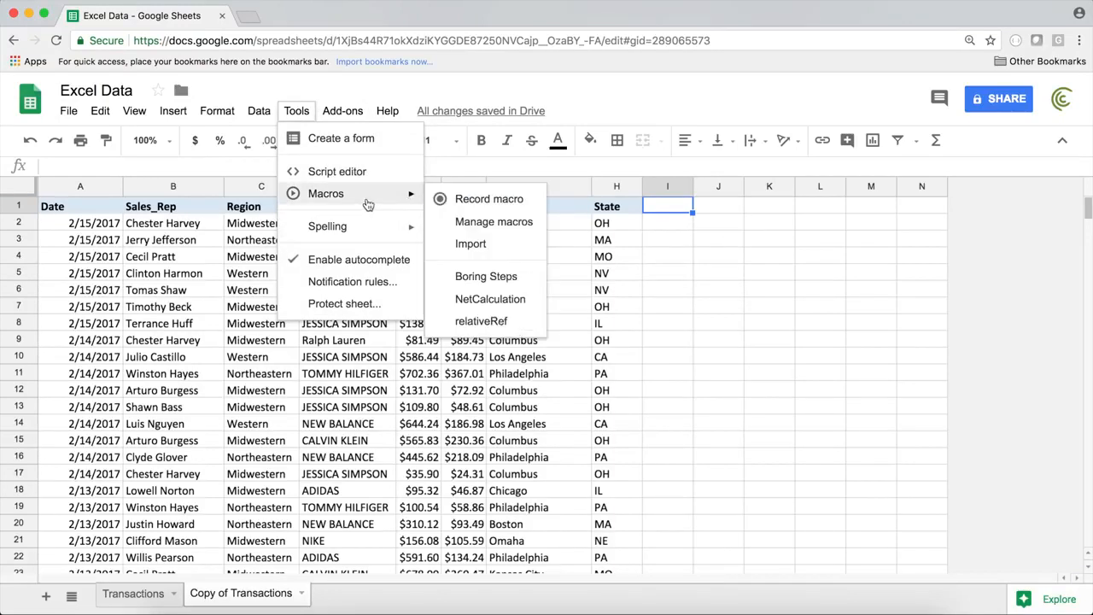
left_click(652, 245)
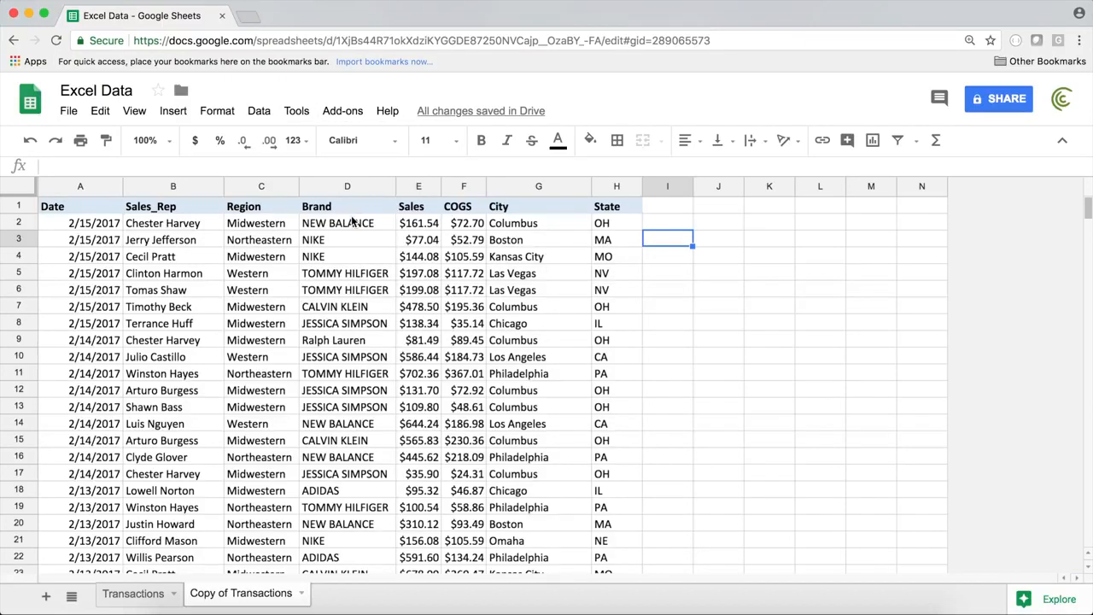
left_click(92, 208)
left_click_drag(92, 207, 615, 208)
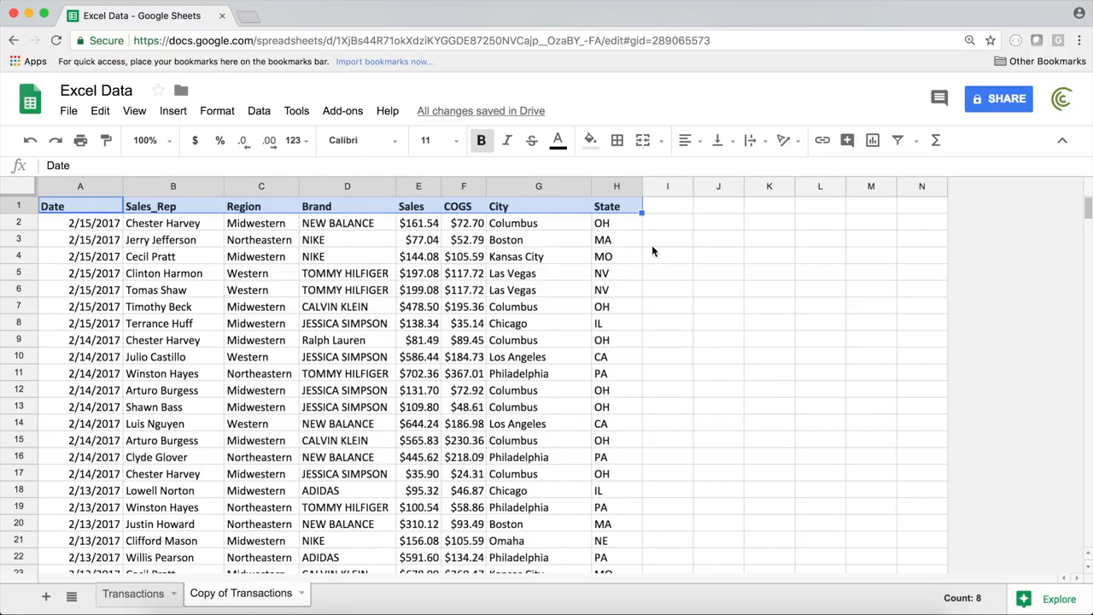
- Start recording a new macro with absolute references from cell I5 and centre-align the header row A1:H1
left_click(662, 273)
left_click(296, 111)
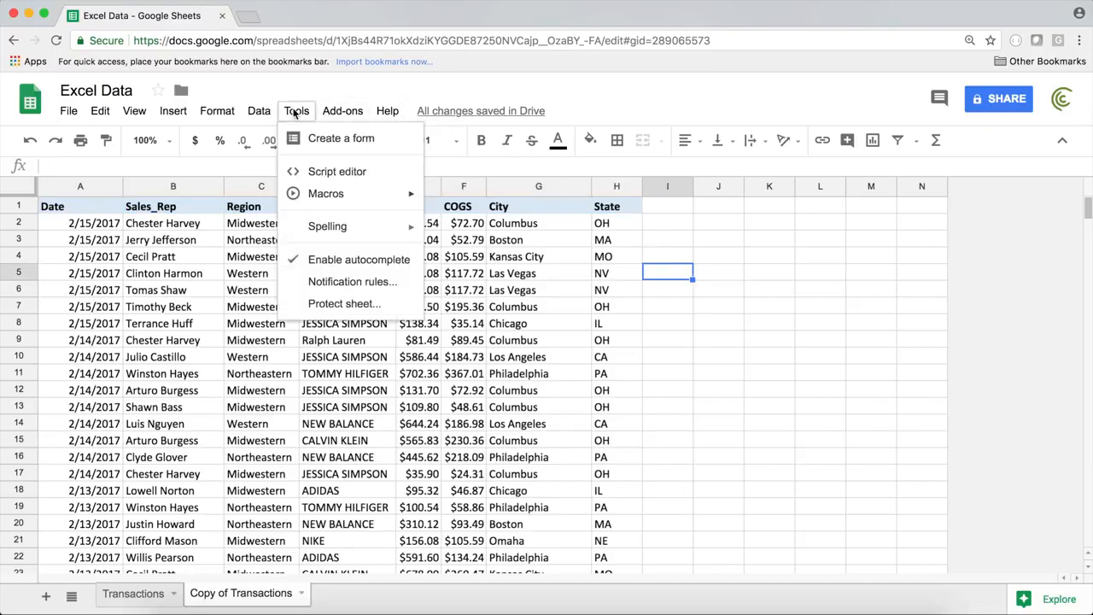
left_click(452, 199)
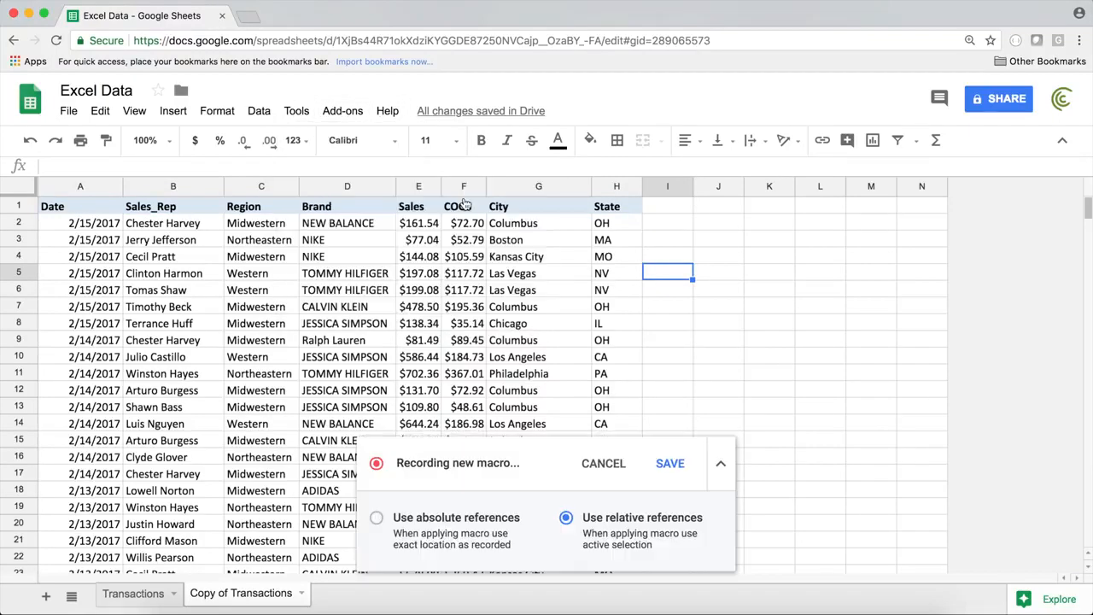
left_click(444, 518)
left_click_drag(85, 207, 610, 207)
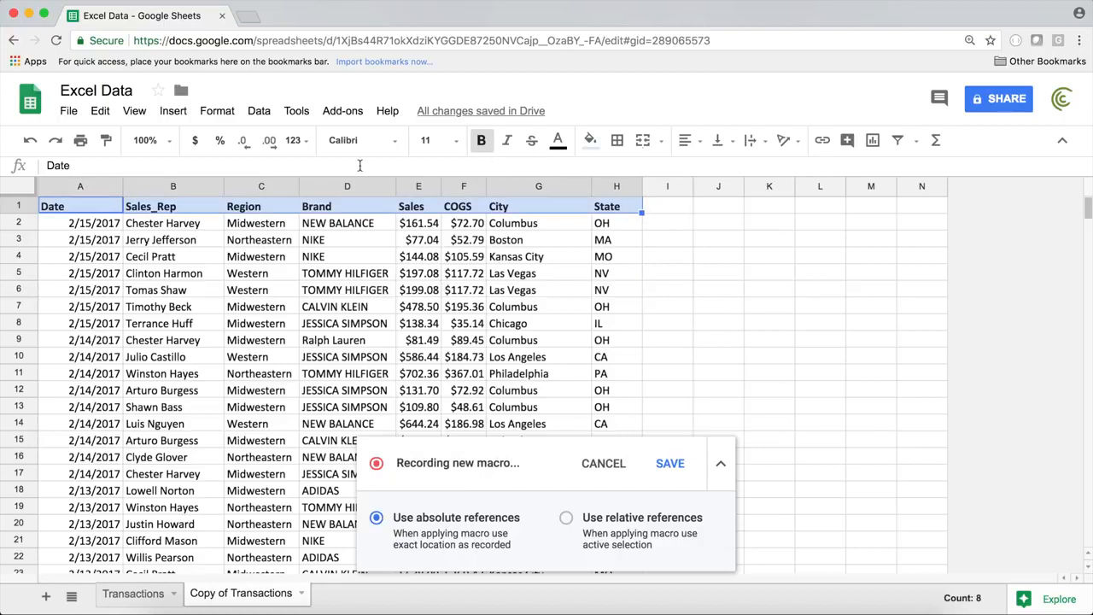
left_click(688, 141)
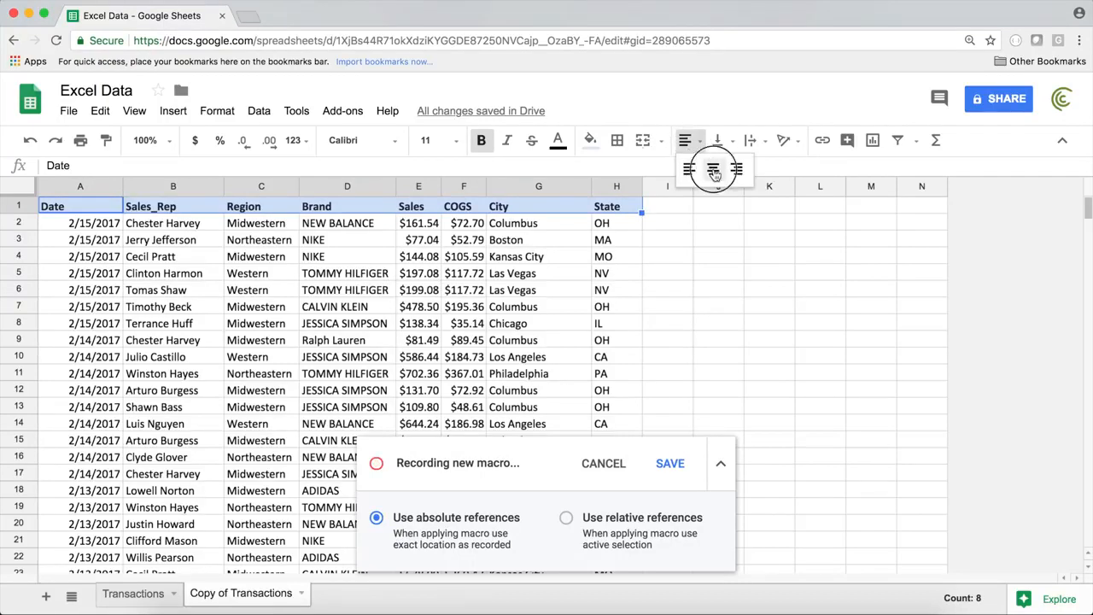
left_click(714, 174)
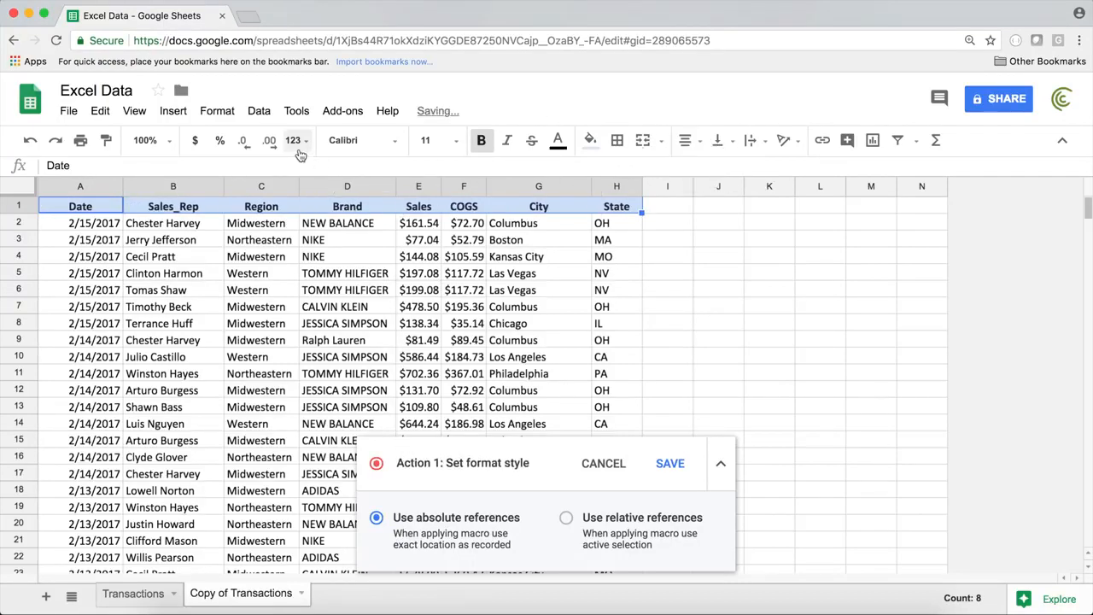
- Fill the header row A1:H1 with dark purple (#351c75) and set its text color to white
left_click(591, 141)
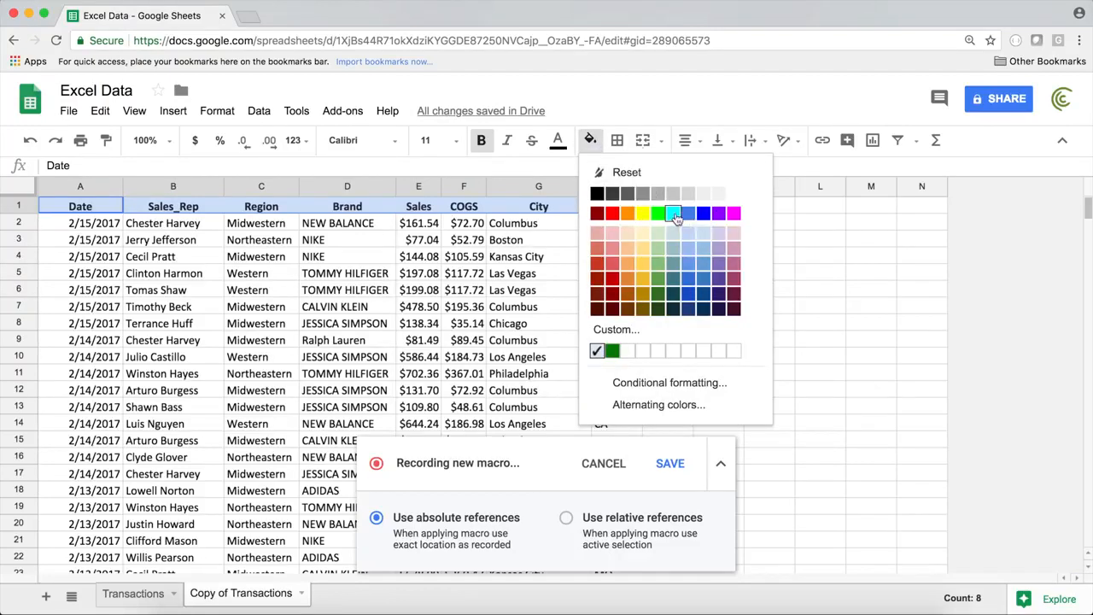
left_click(716, 297)
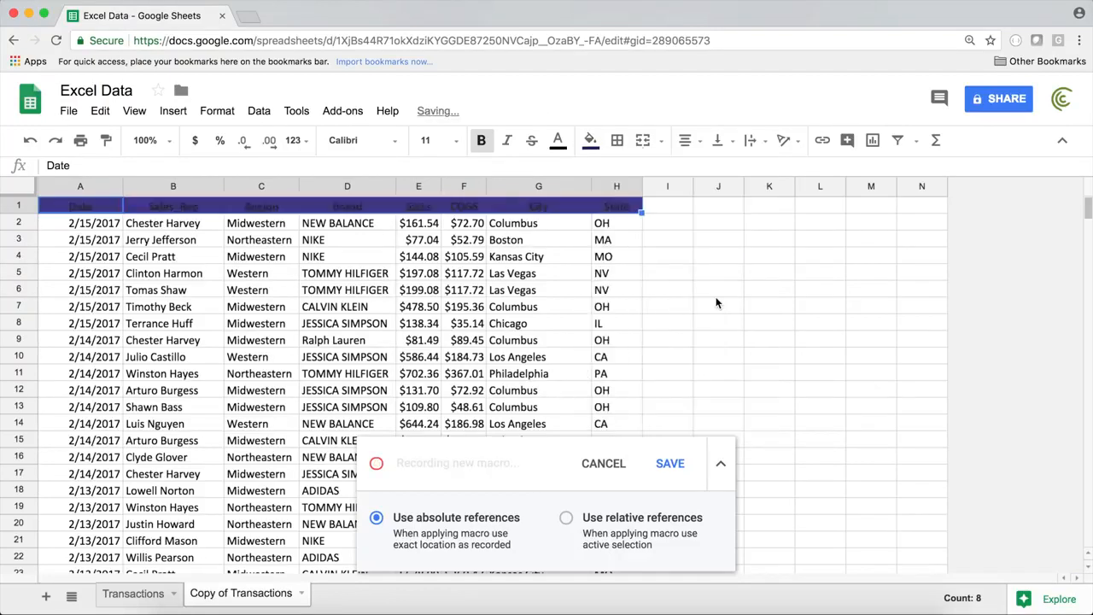
left_click(568, 147)
left_click(704, 192)
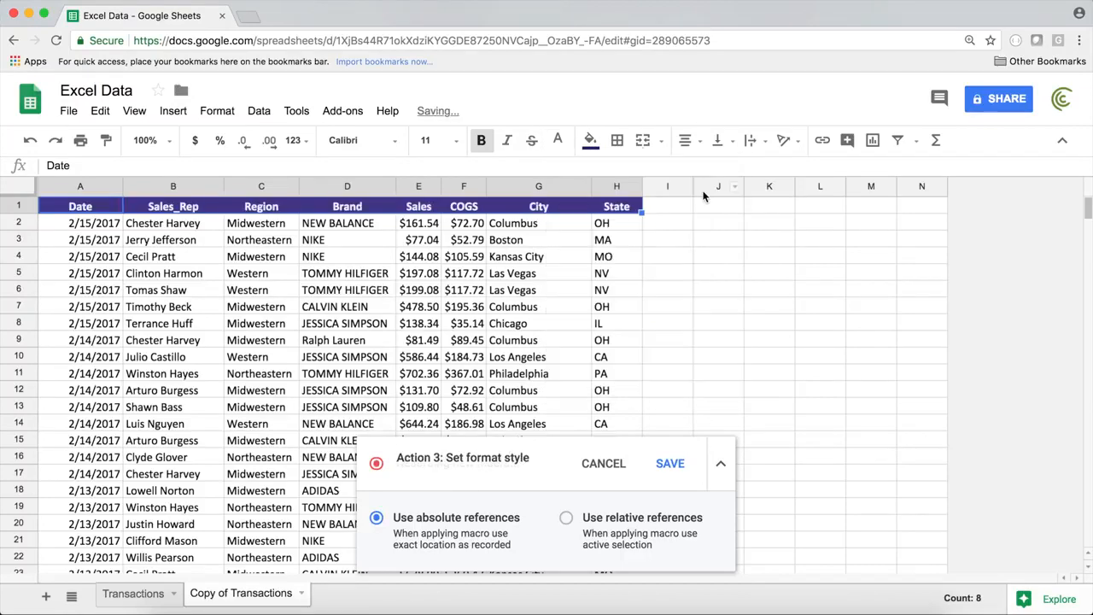
- Apply all borders to the header row and finish with cell I2 selected
left_click(617, 140)
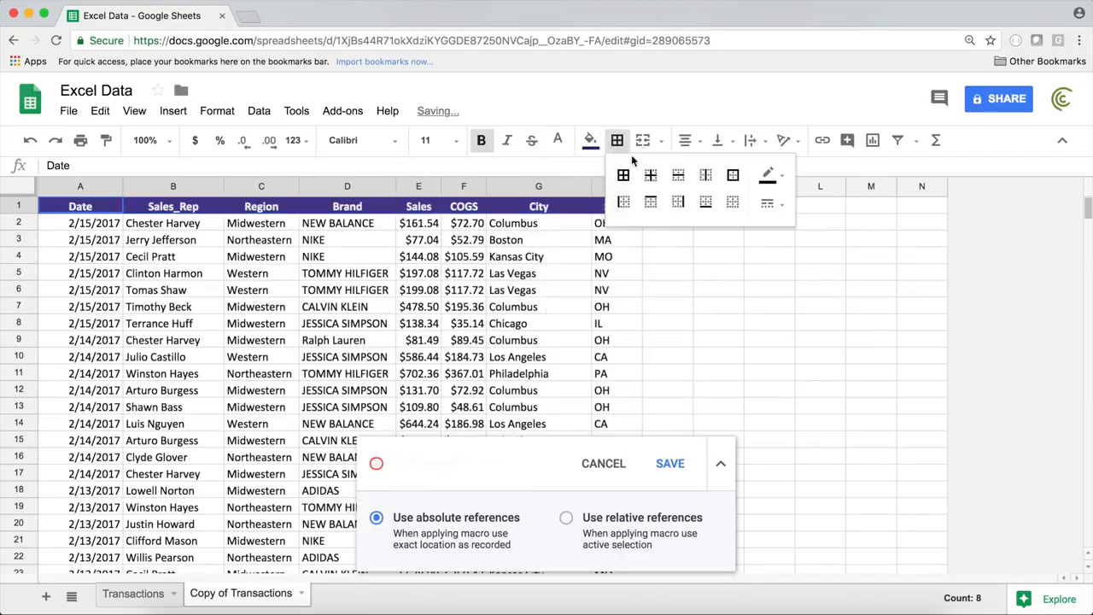
left_click(624, 175)
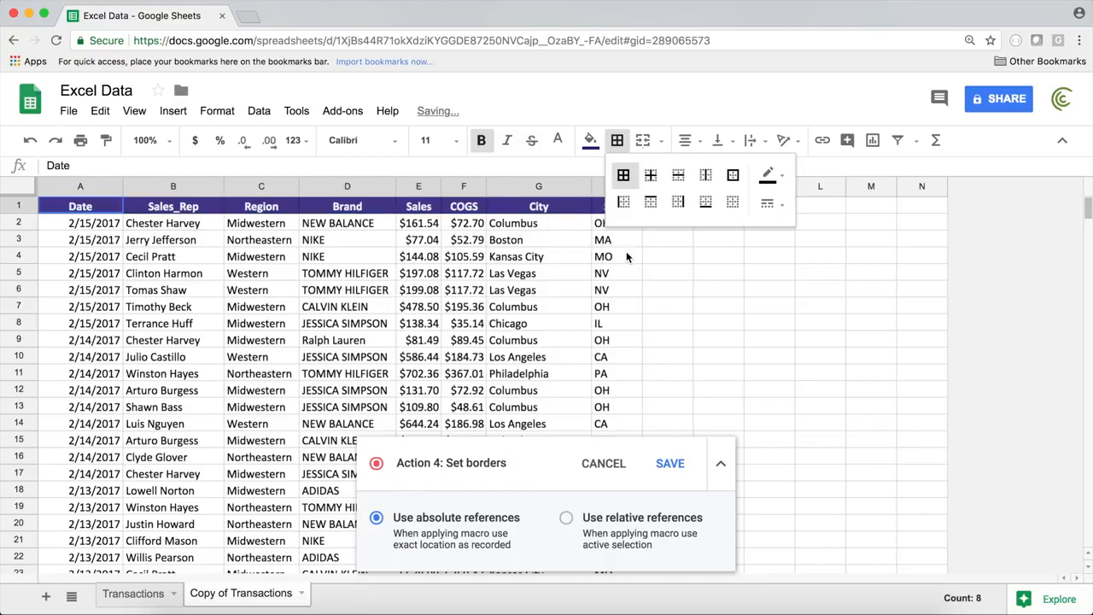
left_click(624, 251)
left_click(657, 228)
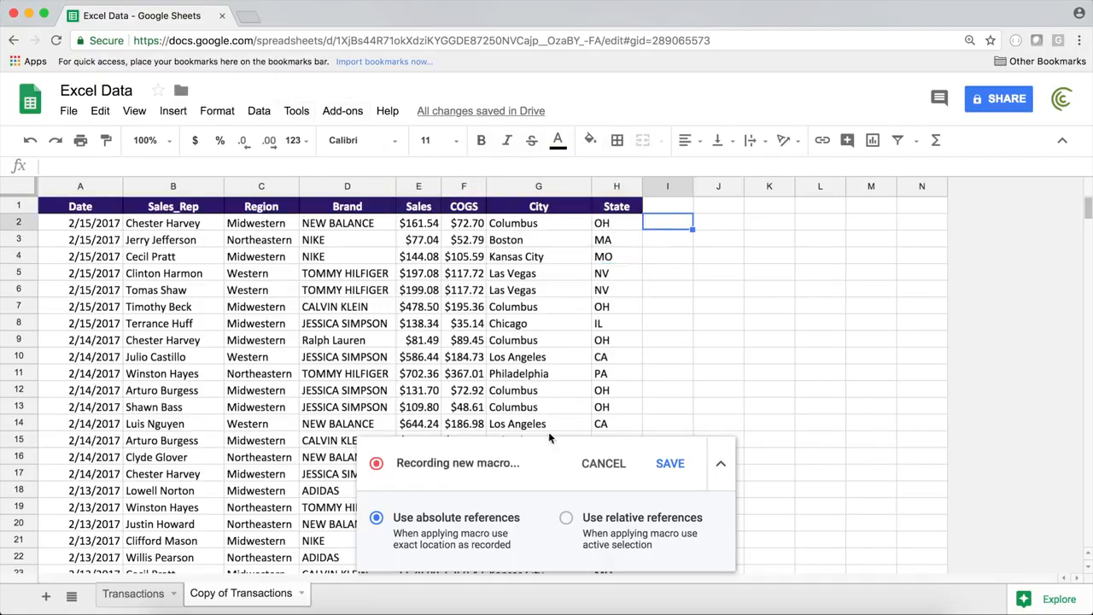
- Stop recording and save the macro under the name Colors without a shortcut number
left_click(664, 464)
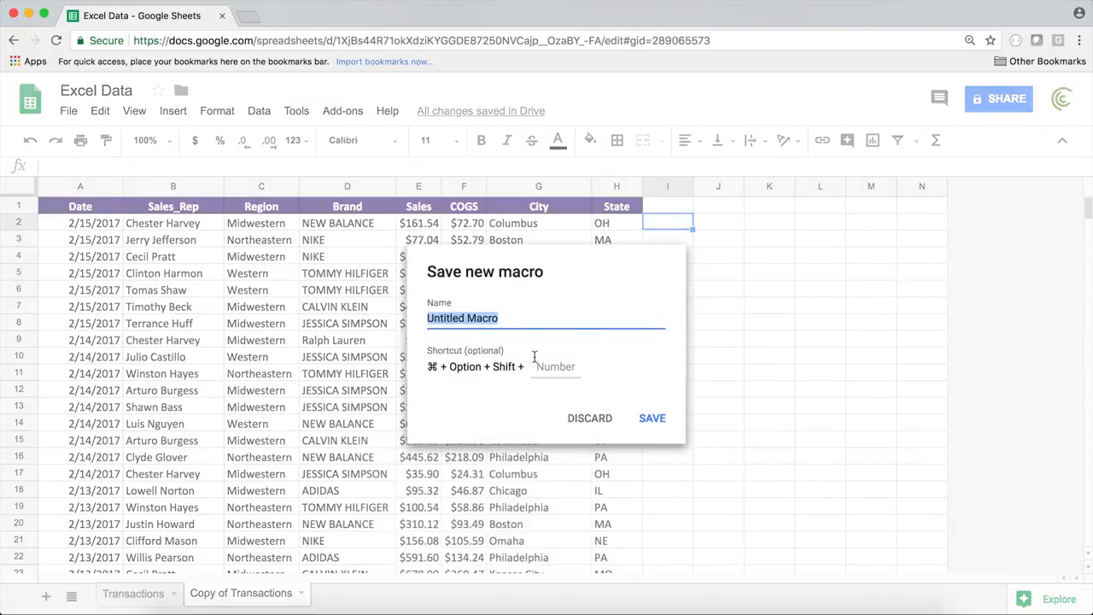
type("Colors")
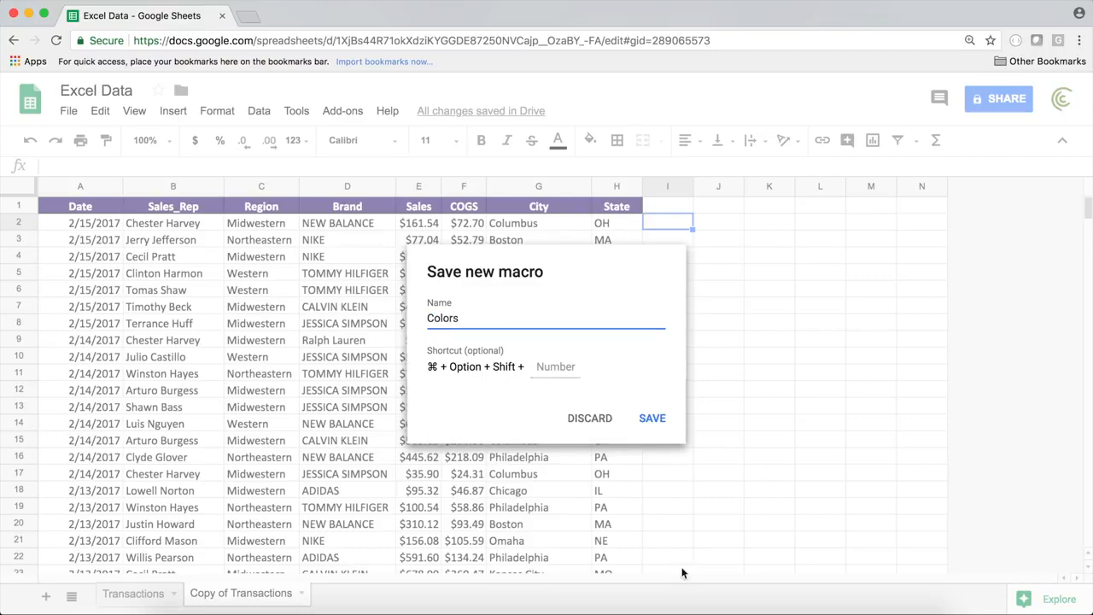
left_click(652, 419)
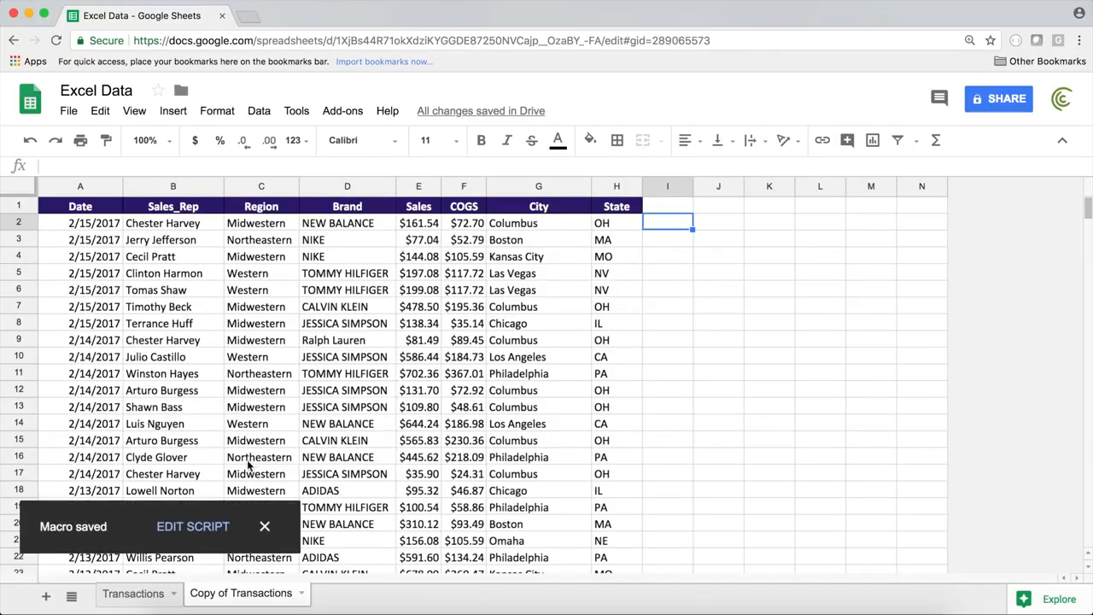
- Open the script of the saved macro and examine the range and horizontal alignment lines of the Colors function
left_click(210, 529)
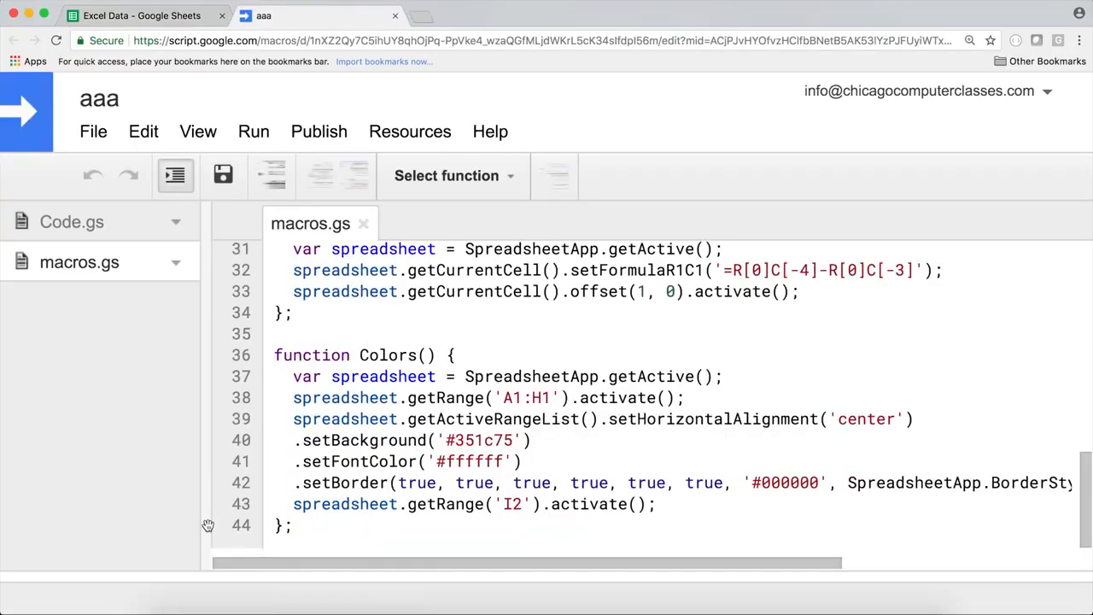
left_click_drag(369, 397, 732, 394)
left_click(569, 416)
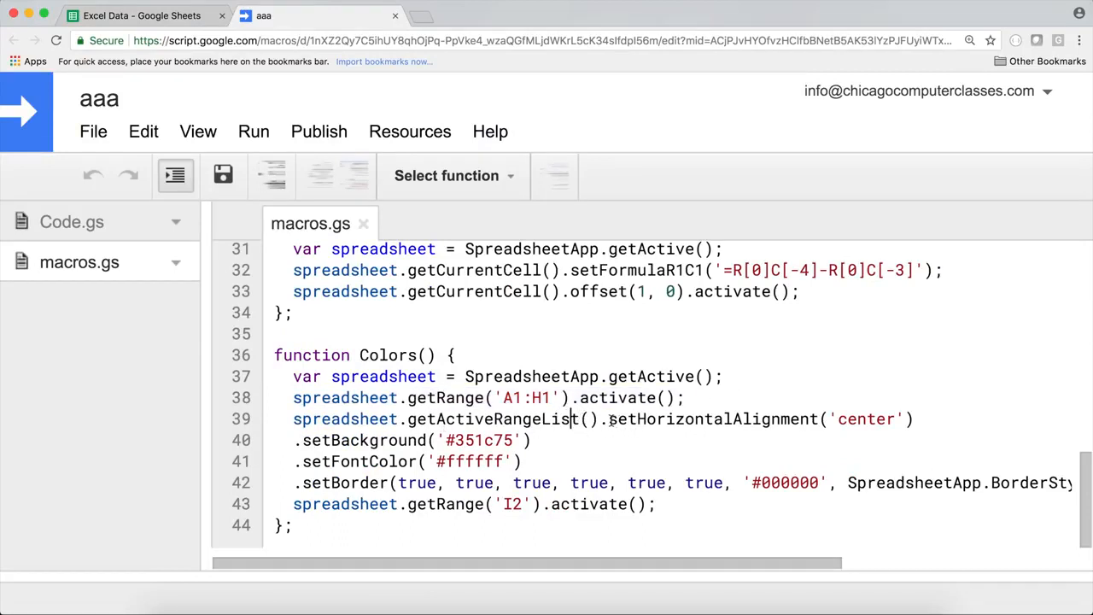
left_click_drag(600, 419, 914, 420)
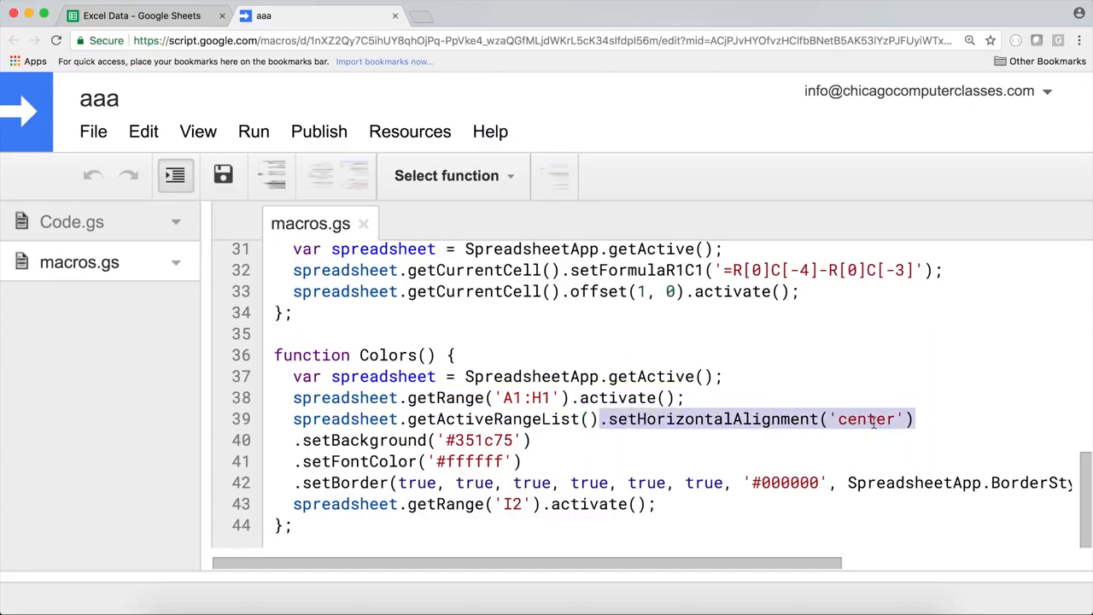
left_click(665, 421)
left_click_drag(600, 419, 943, 424)
- Examine the color codes in the setBackground and setFontColor lines of the Colors function
double_click(470, 440)
left_click(466, 441)
left_click_drag(441, 441, 513, 441)
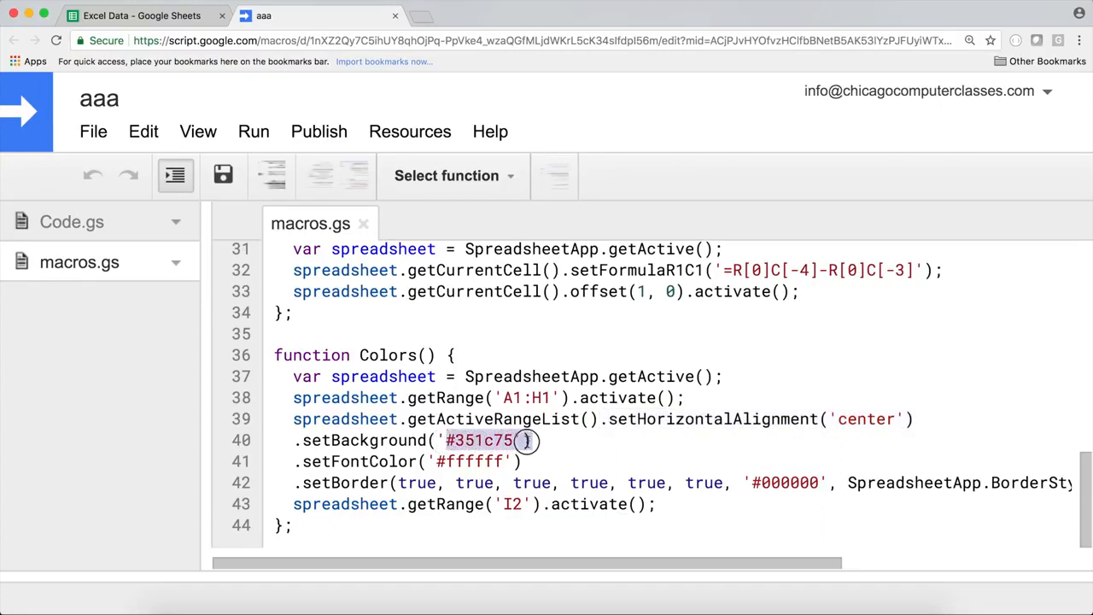
left_click(504, 441)
mouse_move(434, 441)
left_mouse_down()
mouse_move(528, 452)
mouse_move(431, 460)
left_mouse_up()
left_click(513, 462)
scroll(529, 444, "up", 1)
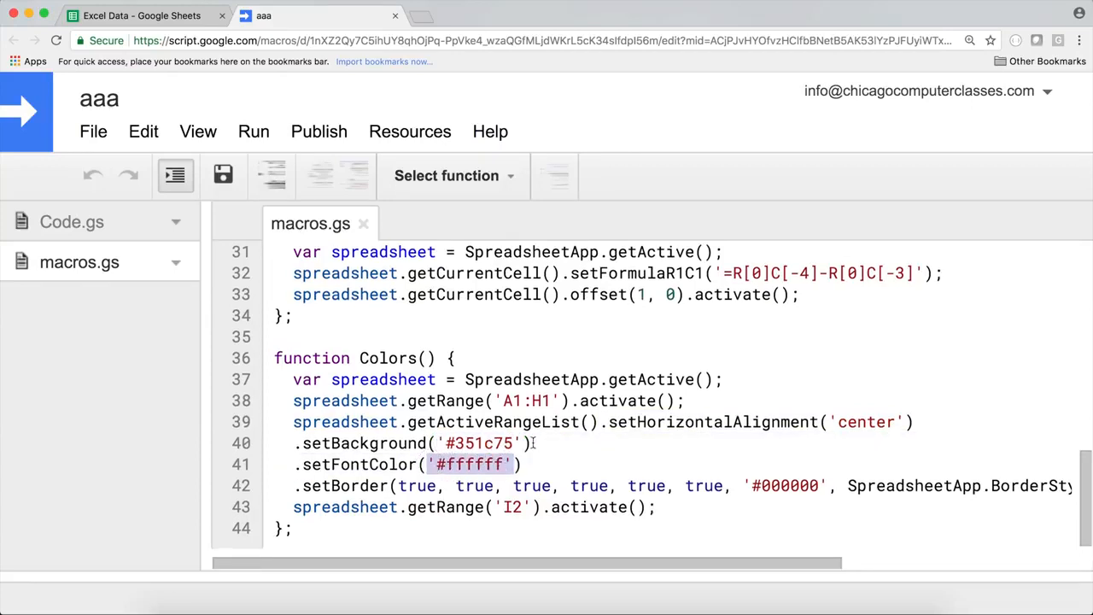
scroll(798, 509, "down", 1)
- Examine the full setBorder line of the Colors function, including its color and border style arguments
left_click_drag(297, 483, 827, 483)
left_click_drag(777, 562, 937, 584)
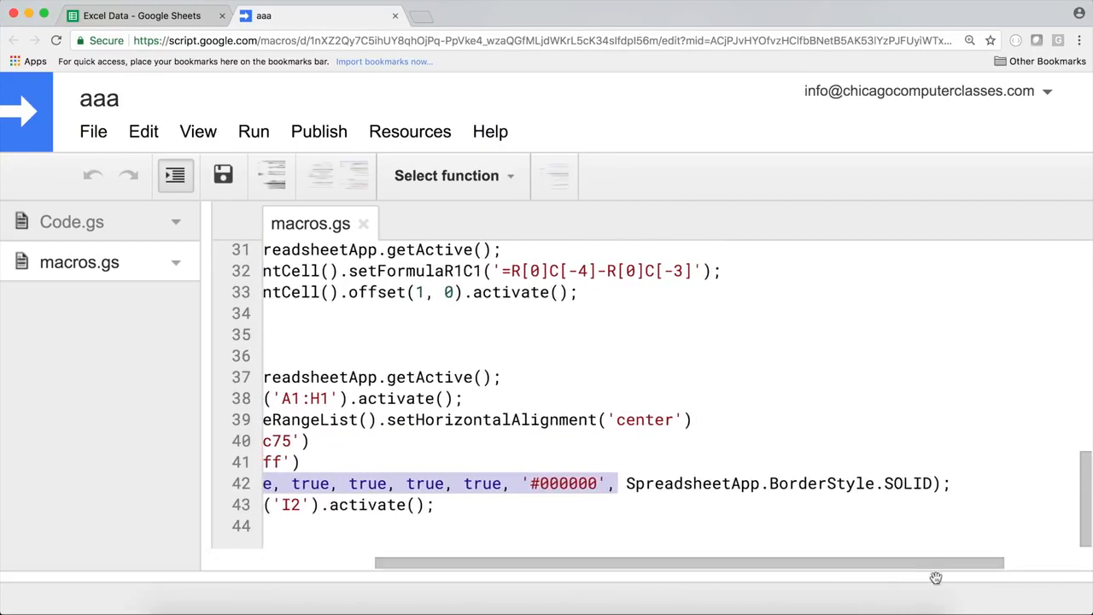
left_click_drag(691, 483, 934, 485)
left_click_drag(888, 563, 629, 561)
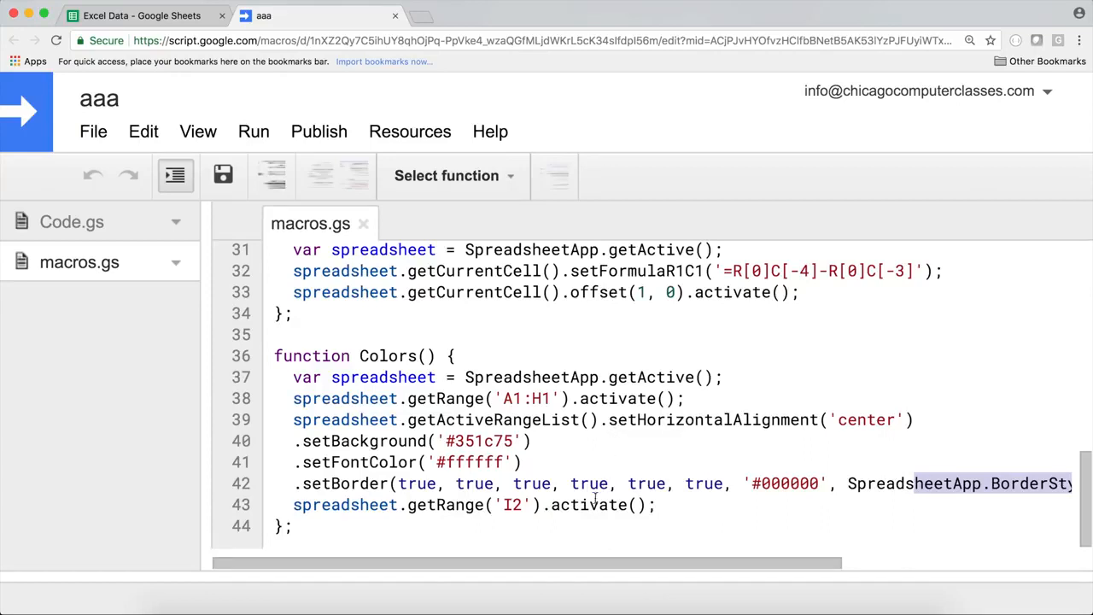
left_click_drag(295, 441, 551, 504)
- Add blank lines at the start of the Colors function and begin the declaration var ss = SpreadsheetApp there
left_click(479, 355)
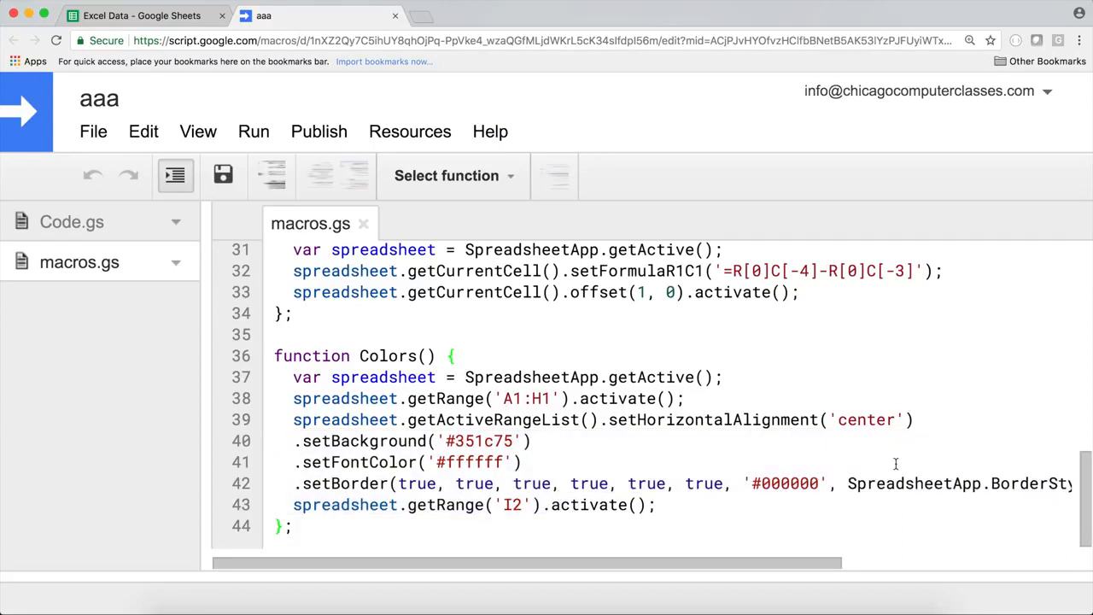
key("Return")
key("Return")
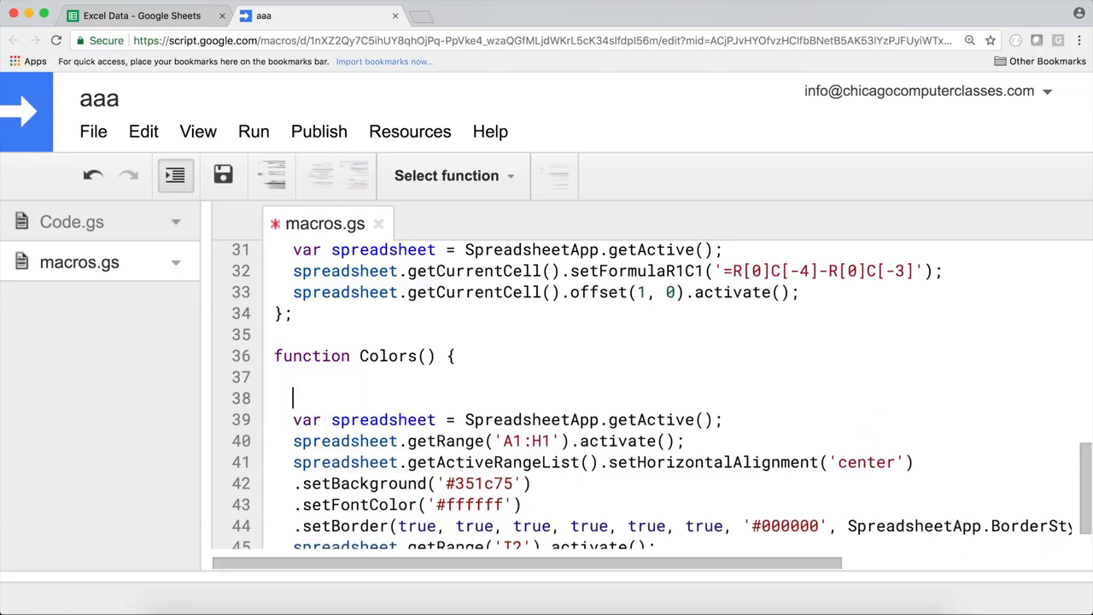
type("var ")
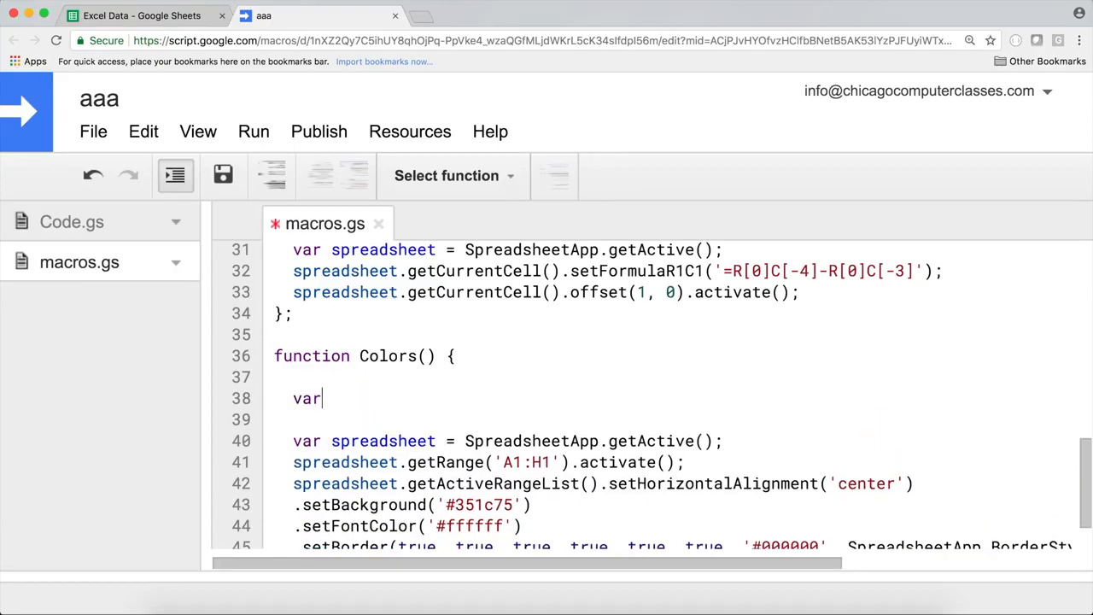
type("ss = ")
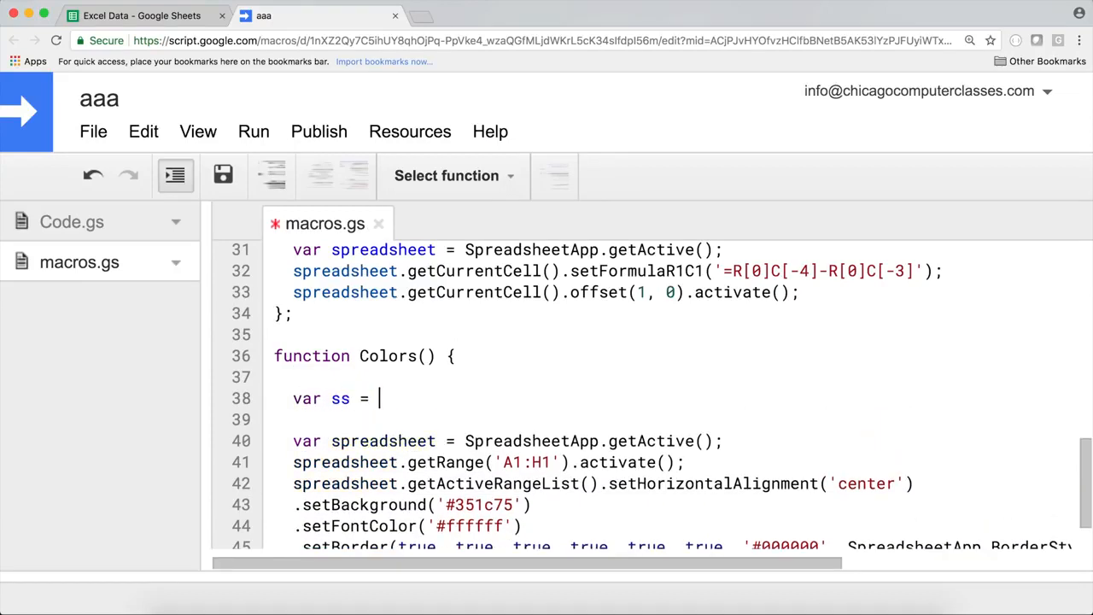
type("Spreadh")
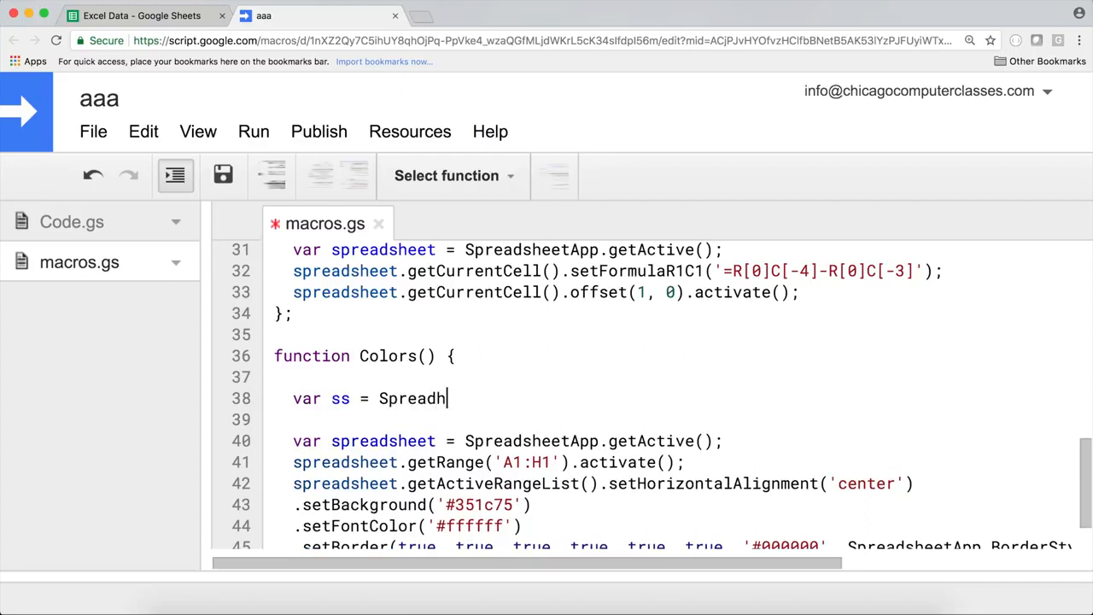
type("sheetApp")
left_click(446, 398)
key("BackSpace")
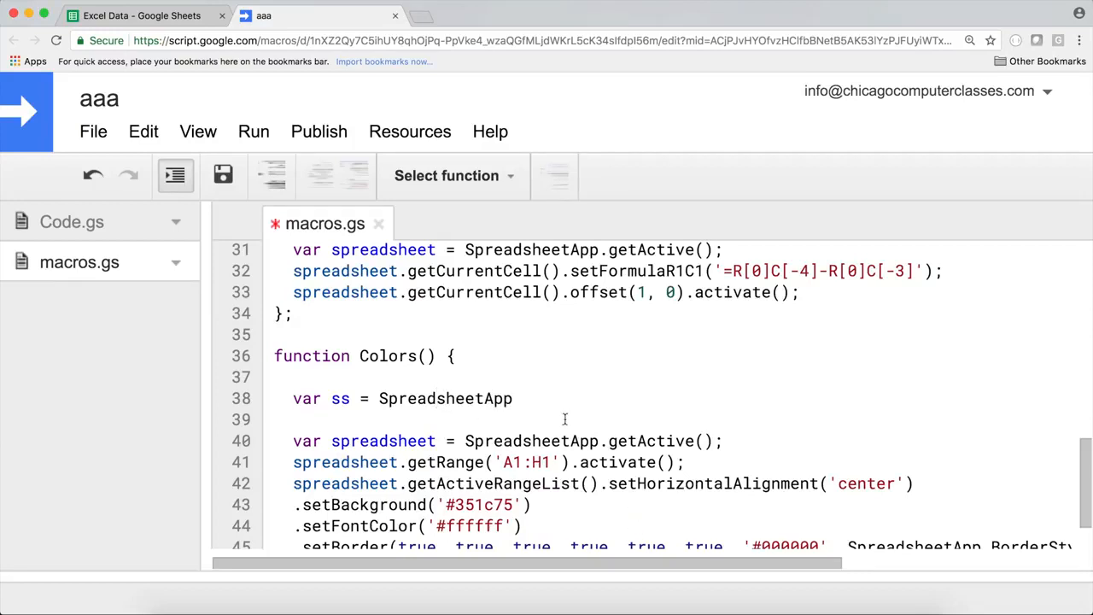
- Append the getActiveSpreadsheet() call to SpreadsheetApp in the ss declaration
type(".get")
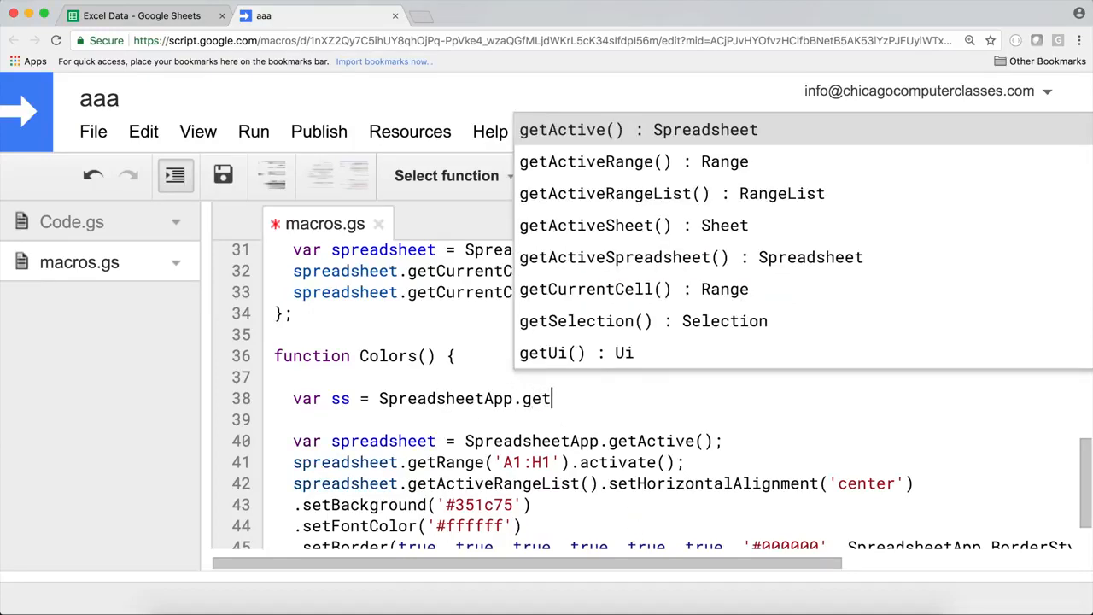
key("Down")
key("Down")
key("Down")
key("Down")
key("Return")
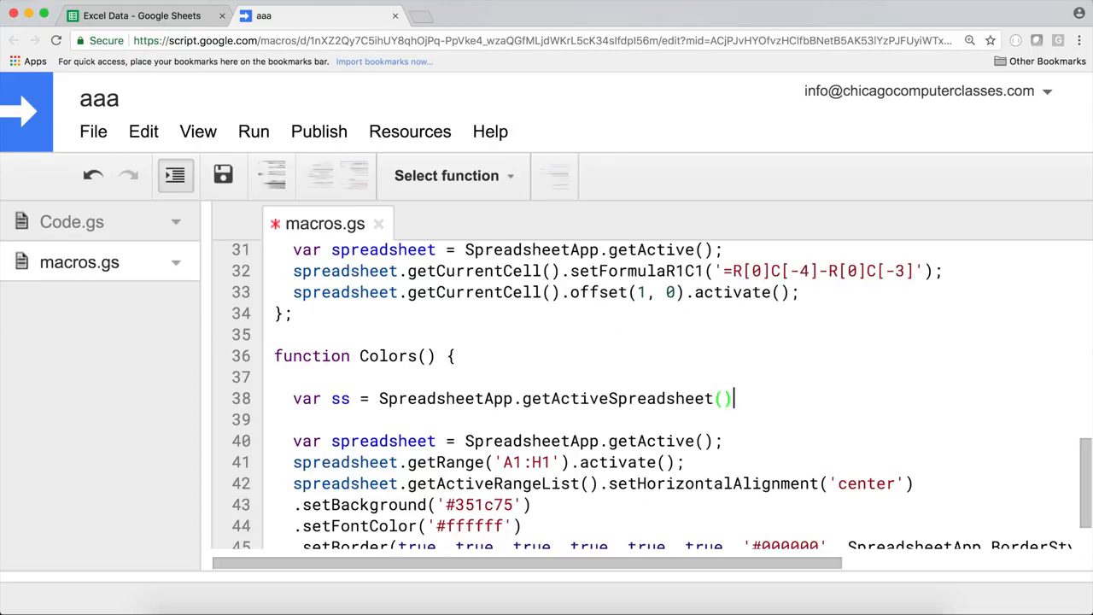
- Complete the ss declaration with .getActiveSheet(); and begin a new line below it
type(".geta")
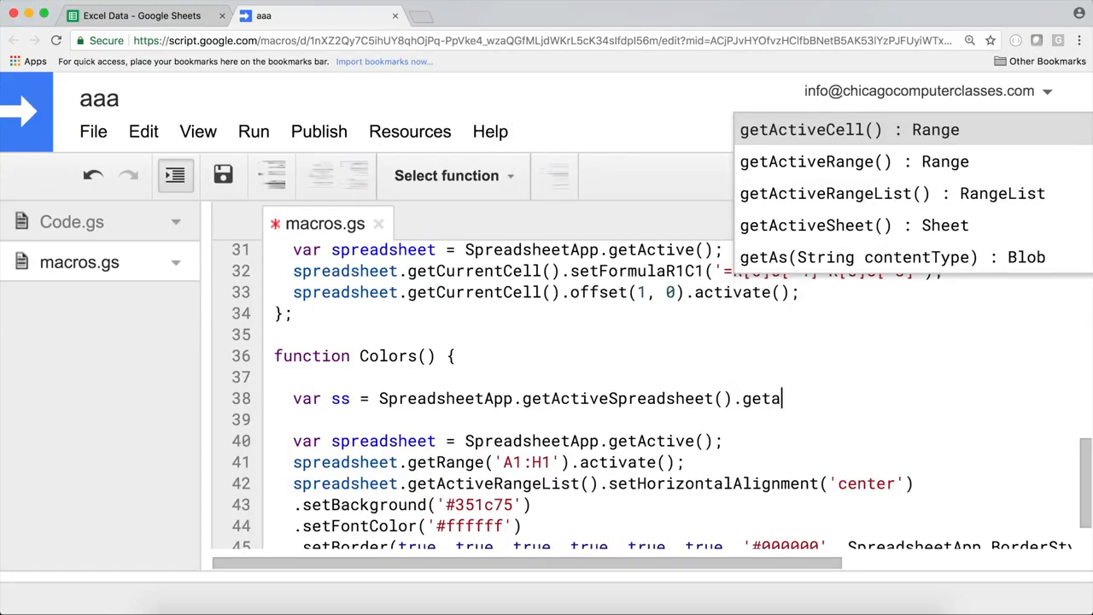
key("Down")
key("Down")
key("Down")
key("Return")
type("l")
type(";")
key("Return")
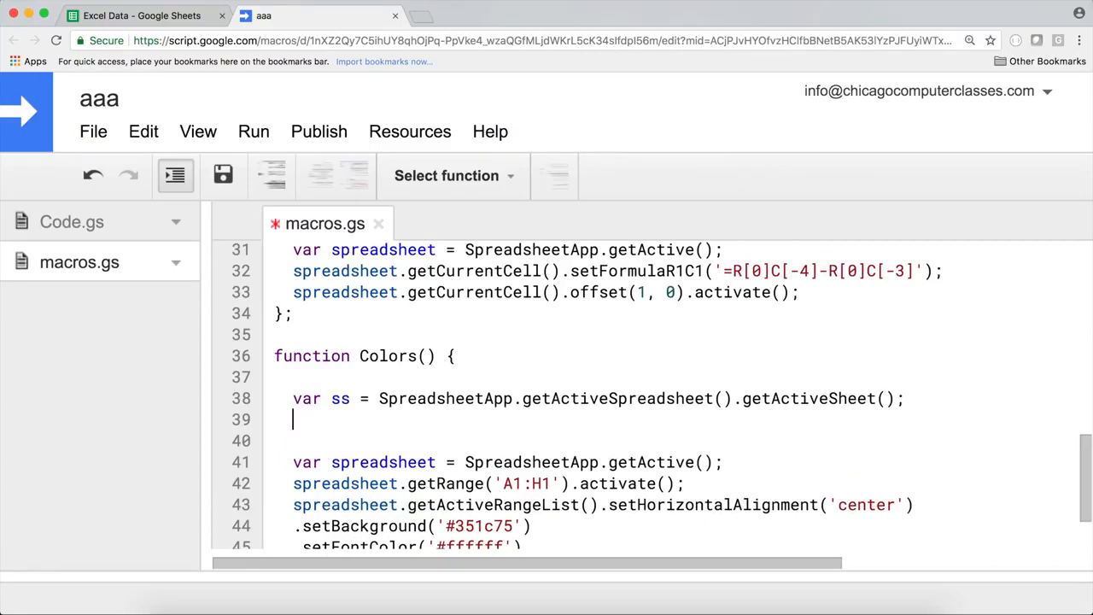
- Begin the line below the ss declaration with ss.getRange, using the version with row, column, numRows and numColumns arguments
type("ss.")
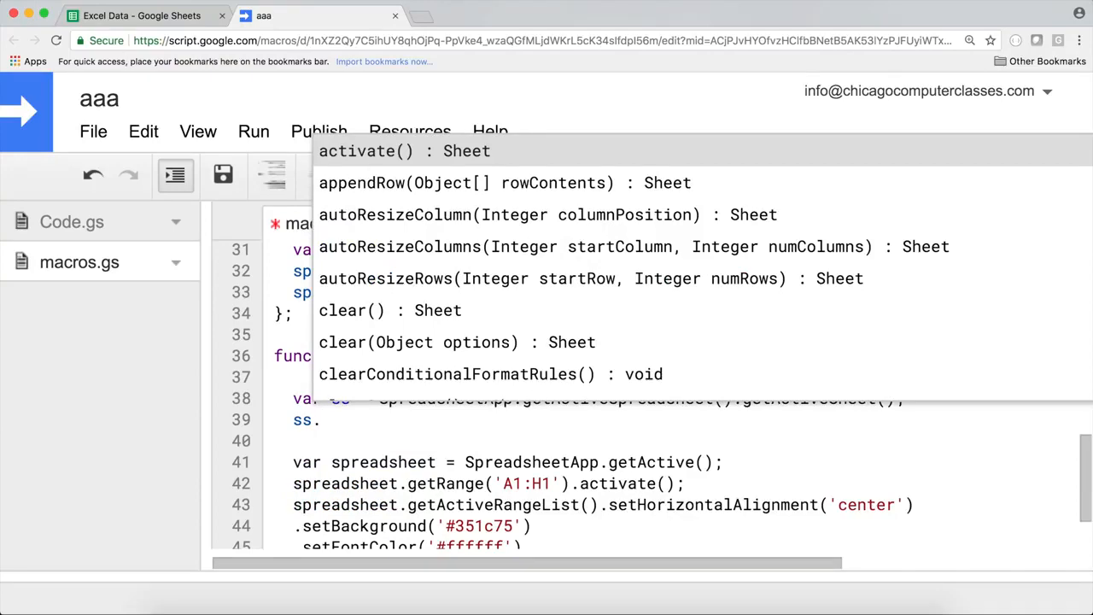
left_click(137, 15)
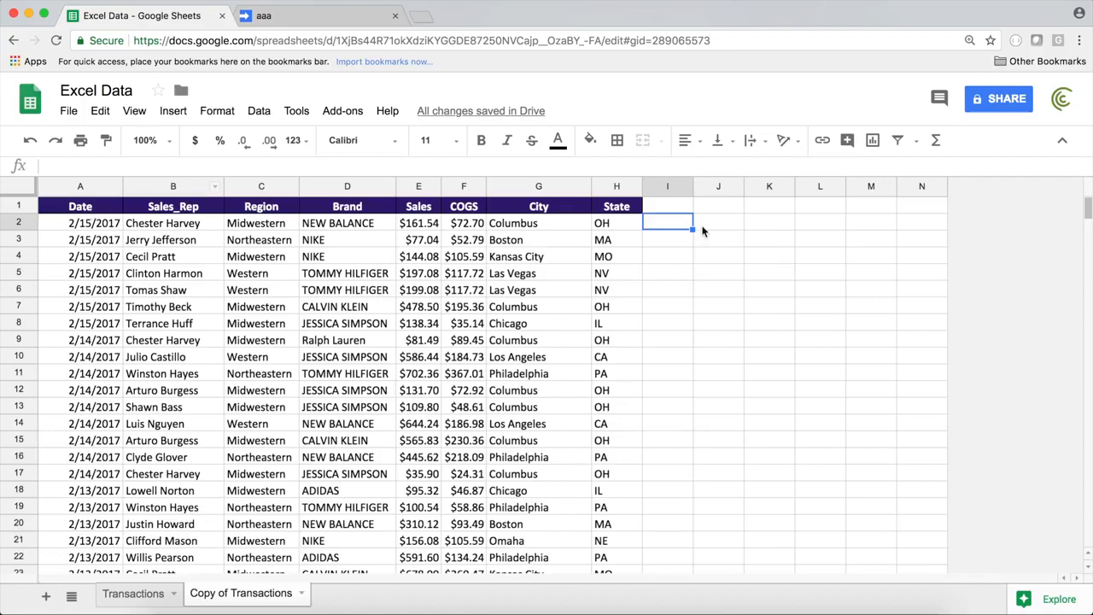
left_click(295, 16)
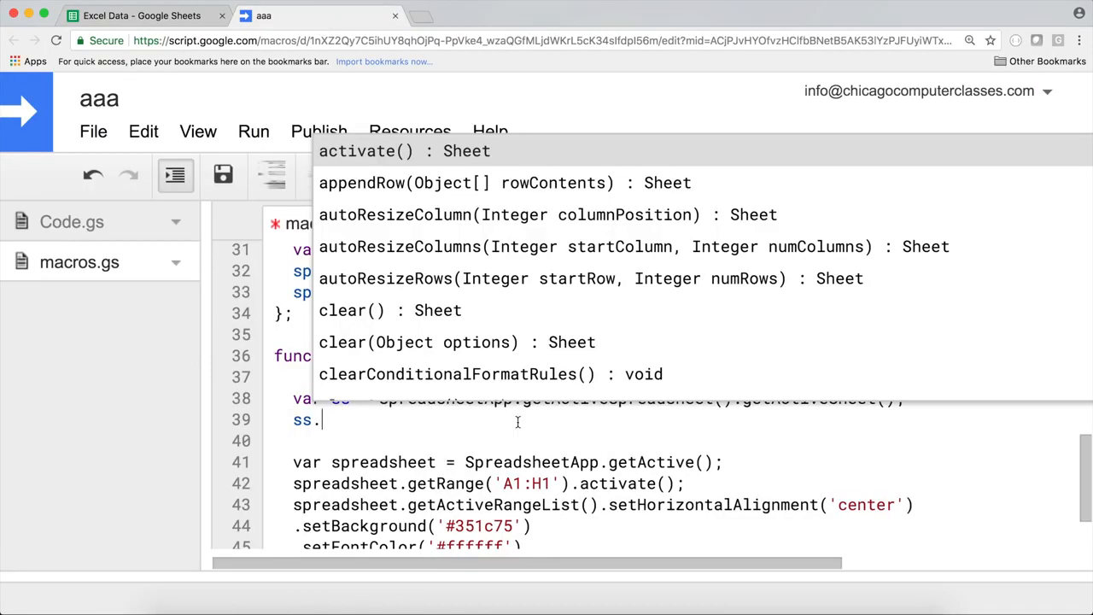
type("getra")
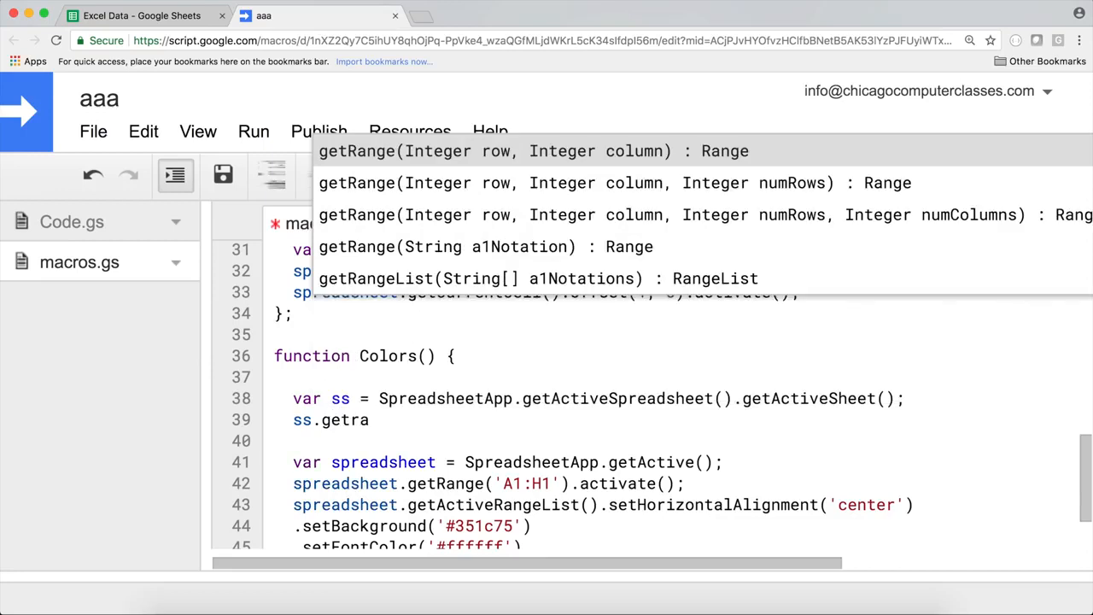
key("Down")
key("Down")
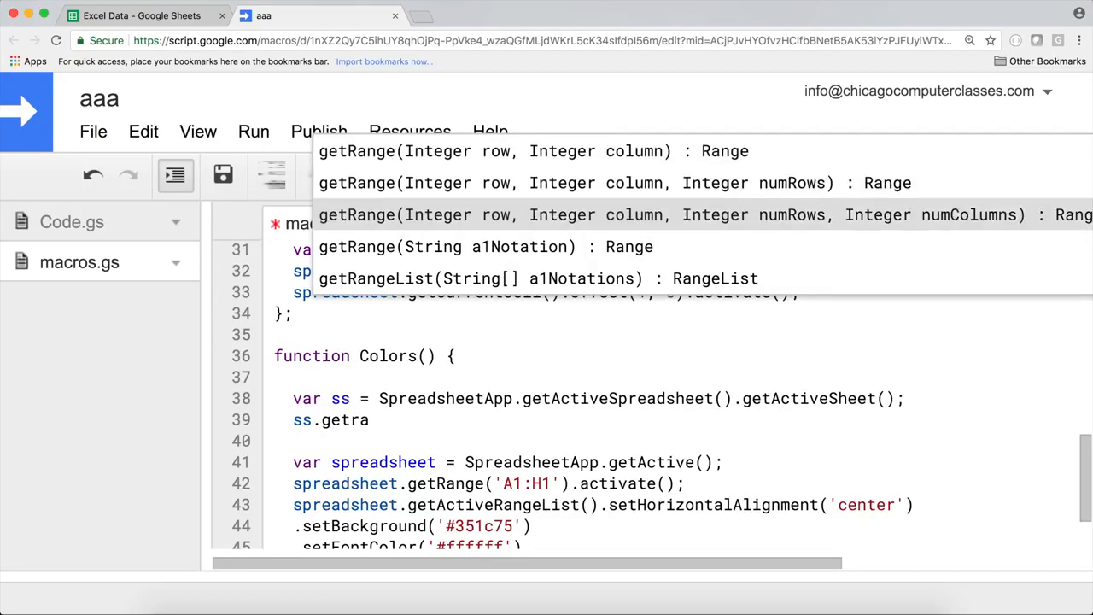
key("Return")
- Replace both the row and column placeholders in the new getRange call with 1
key("Right")
key("Right")
key("Right")
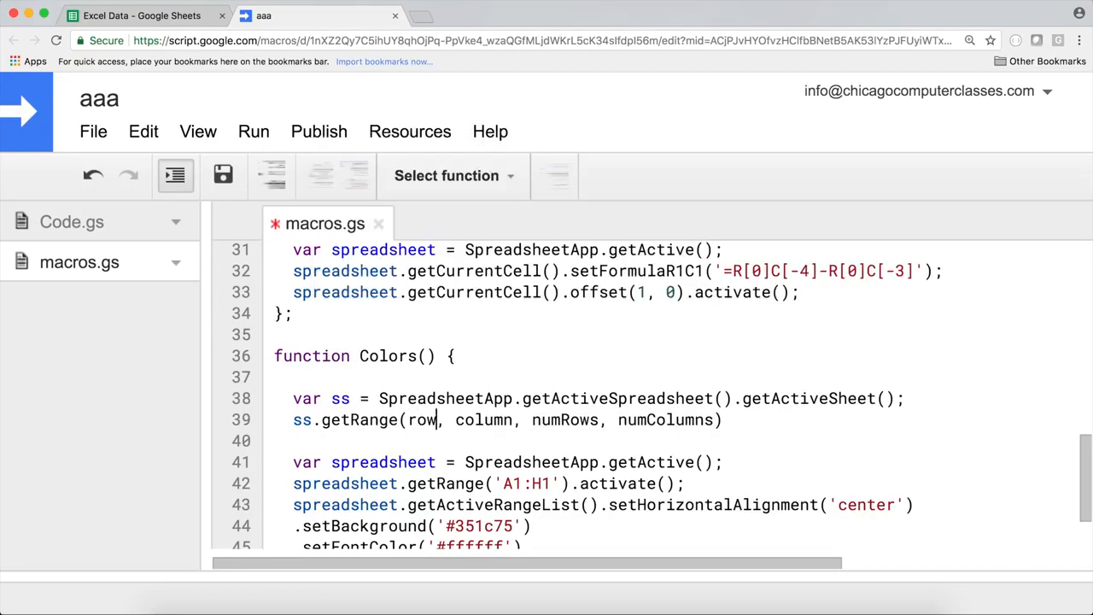
key("BackSpace")
key("BackSpace")
key("BackSpace")
type("1")
key("Right")
key("Right")
key("Right")
key("Right")
key("Right")
key("BackSpace")
key("BackSpace")
key("BackSpace")
key("BackSpace")
key("BackSpace")
key("BackSpace")
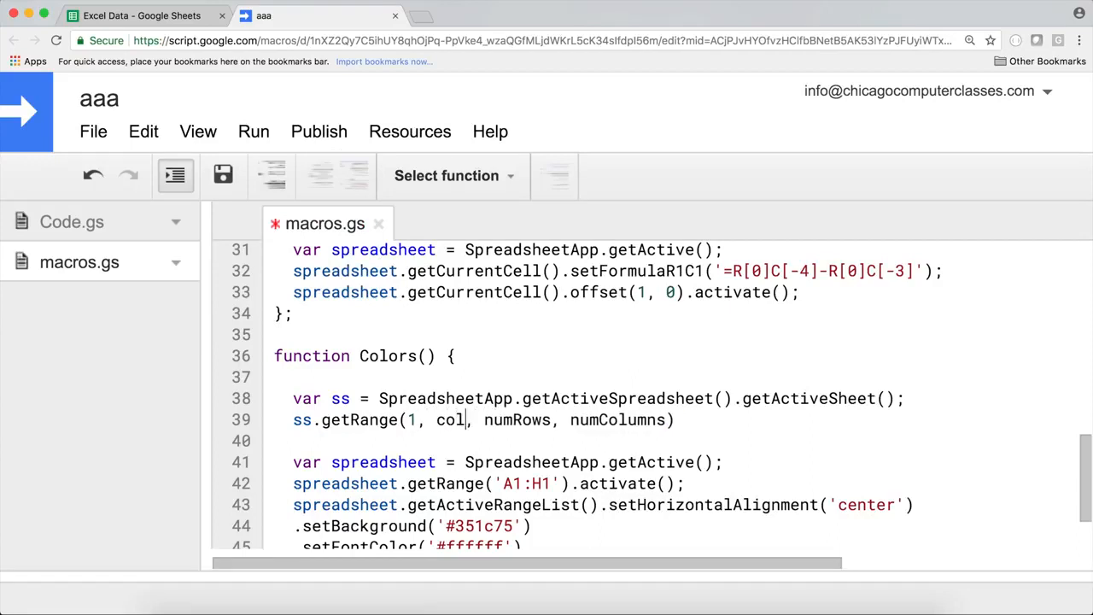
type("1")
key("Right")
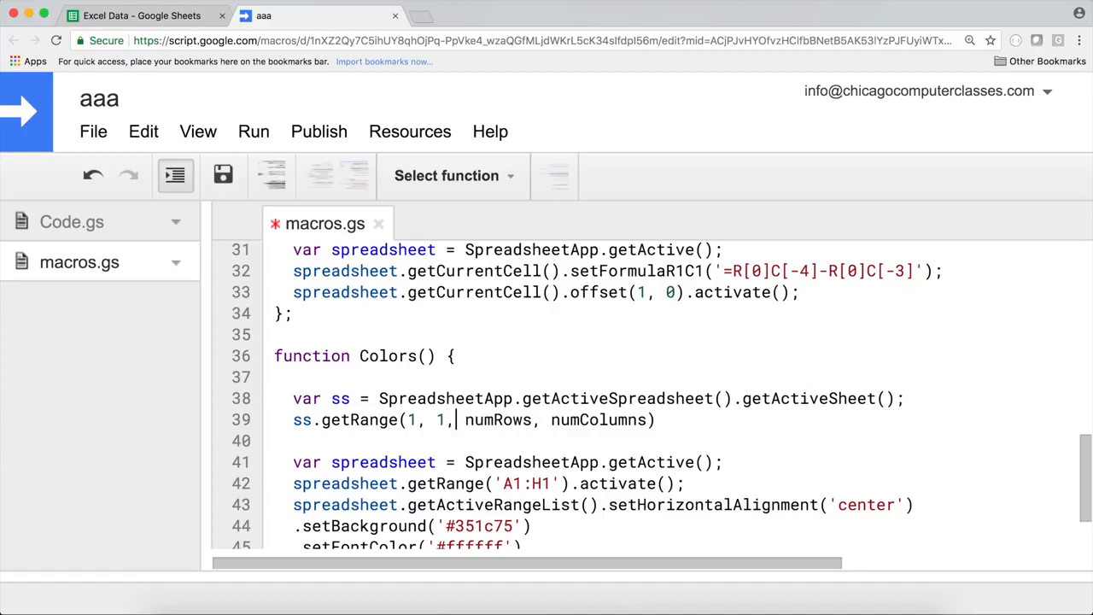
- Check the starting header cell A1 in the Excel Data sheet, and set getRange's numRows argument to 1 in the script
left_click(124, 19)
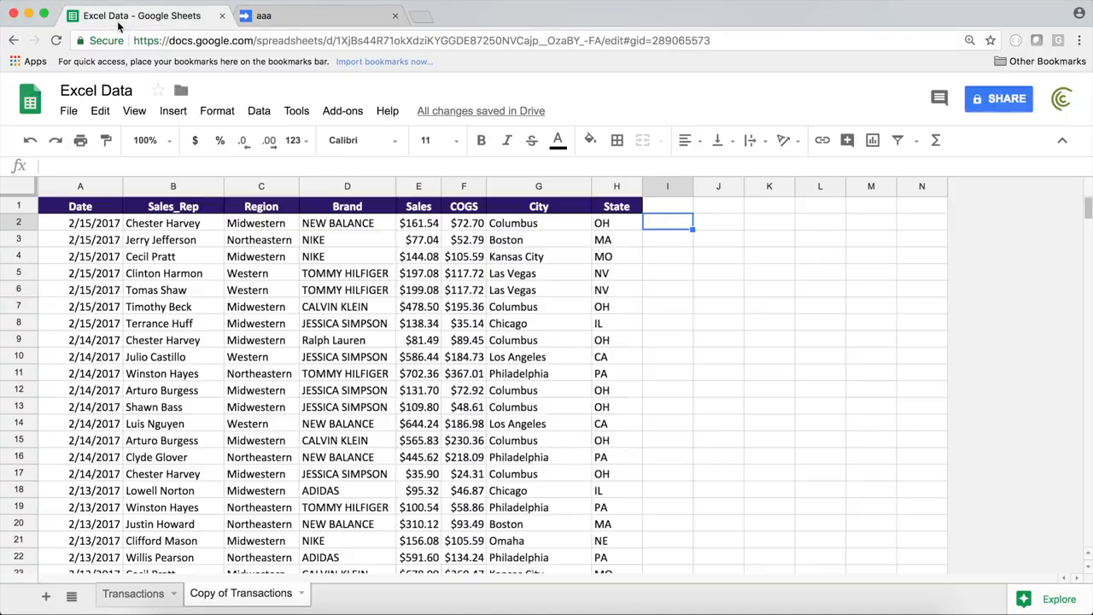
left_click(97, 211)
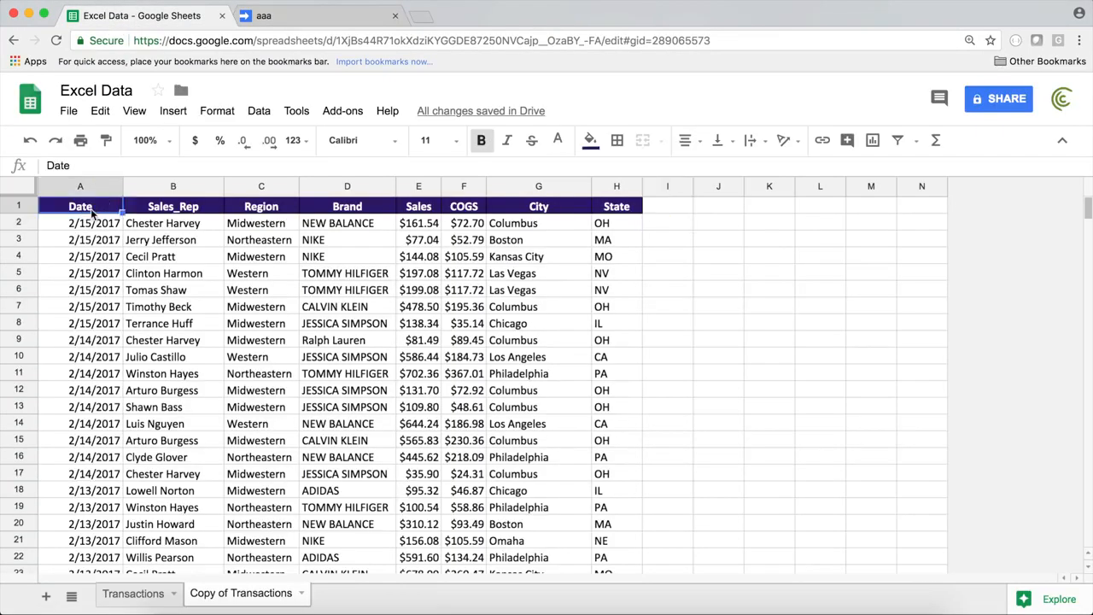
left_click(272, 19)
double_click(513, 419)
type("1")
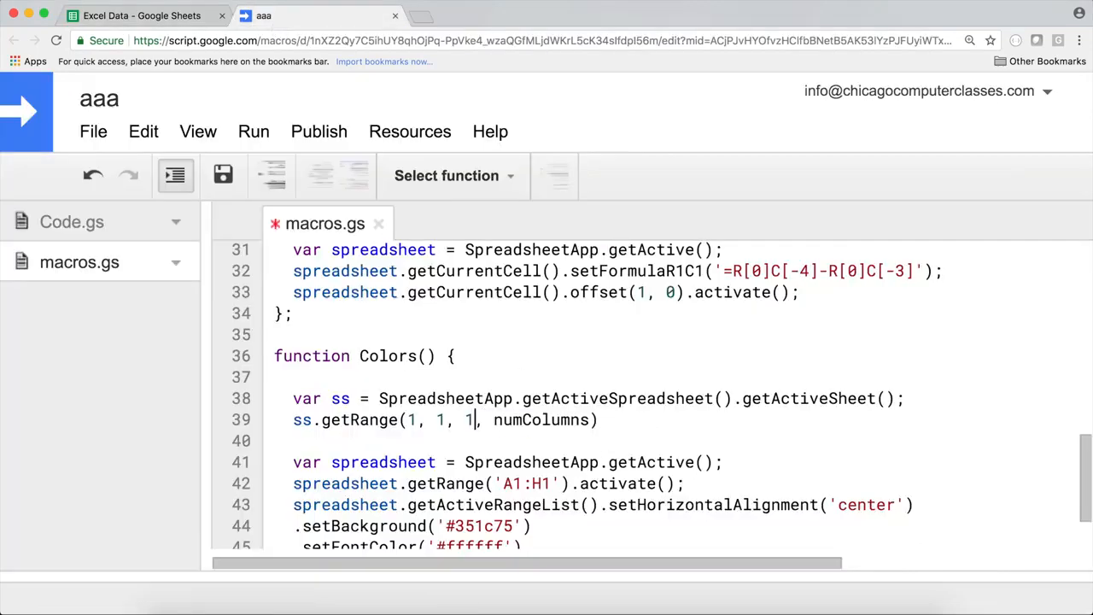
- Check the header columns in the Excel Data sheet and try 8 as getRange's numColumns argument
double_click(547, 420)
left_click(162, 16)
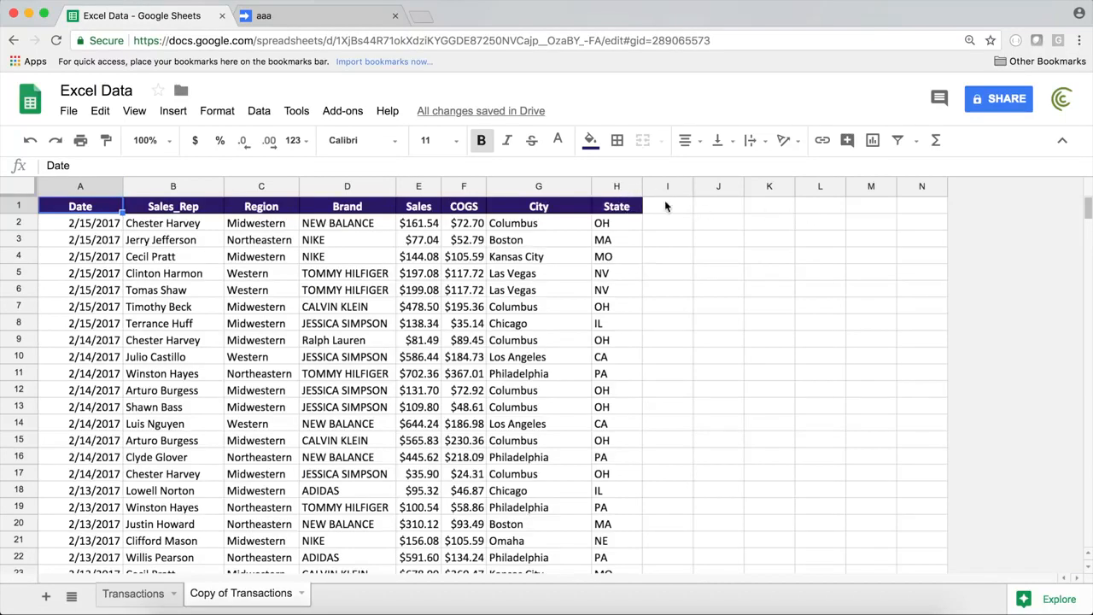
left_click(285, 28)
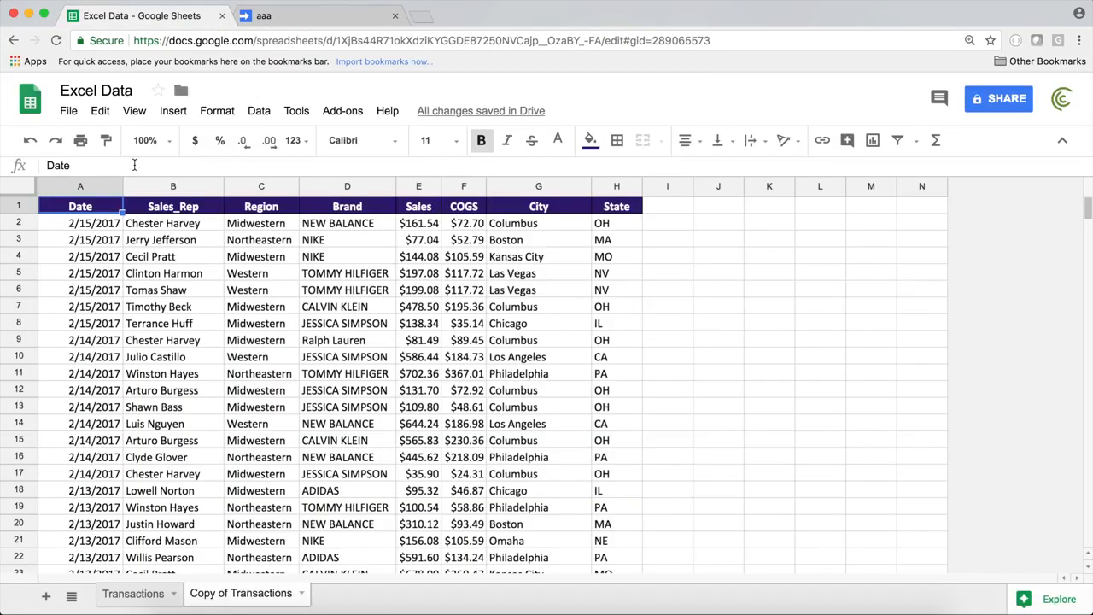
left_click(149, 15)
left_click(301, 17)
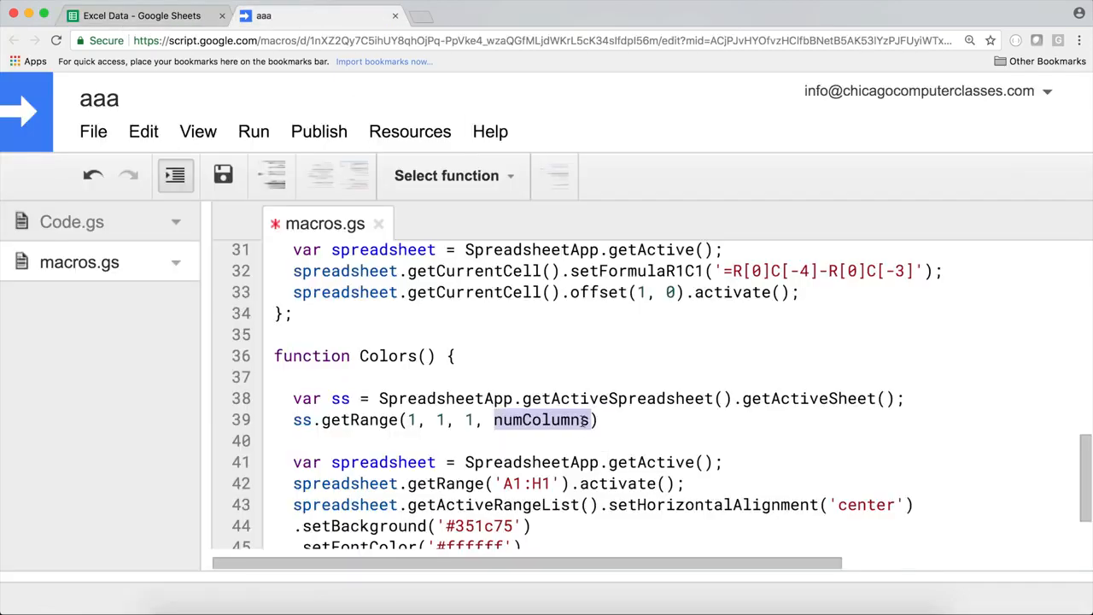
type("8")
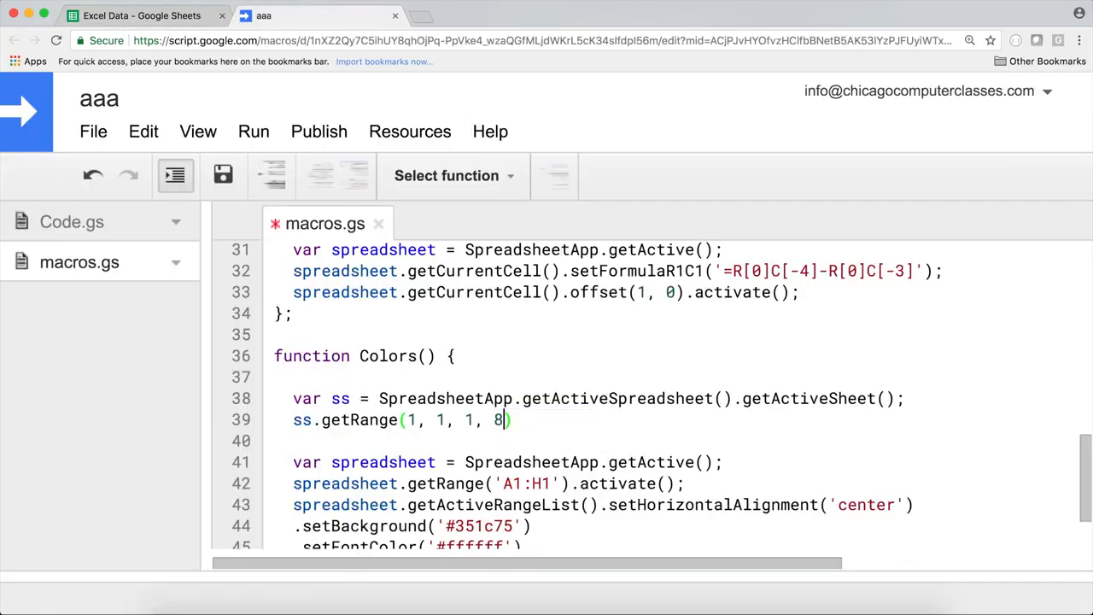
- Use ss.getLastColumn() instead of a fixed number as the last argument of getRange
key("BackSpace")
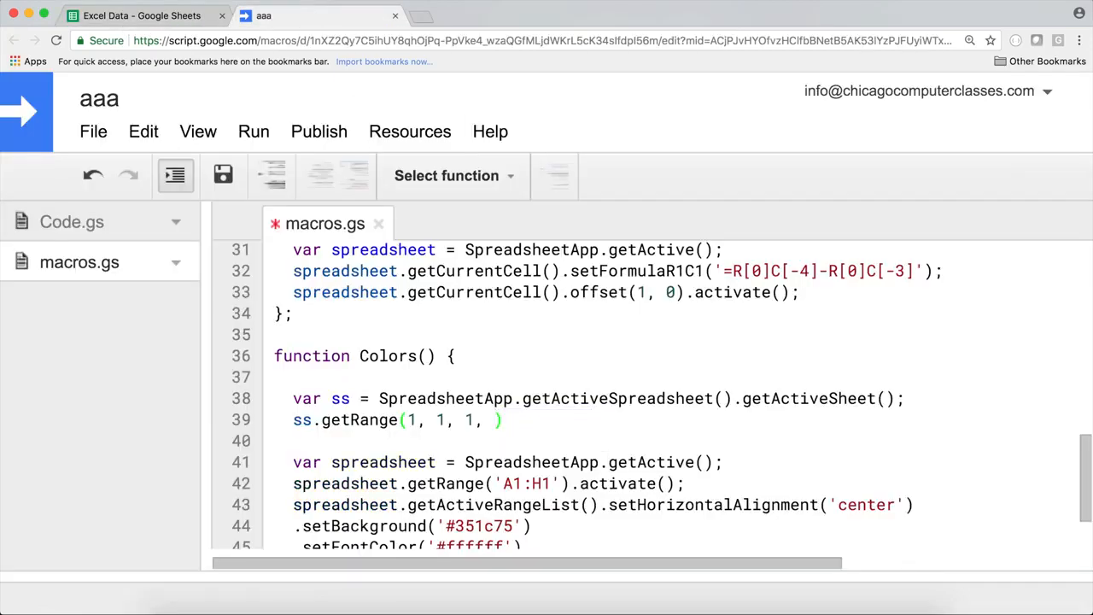
type("ss.")
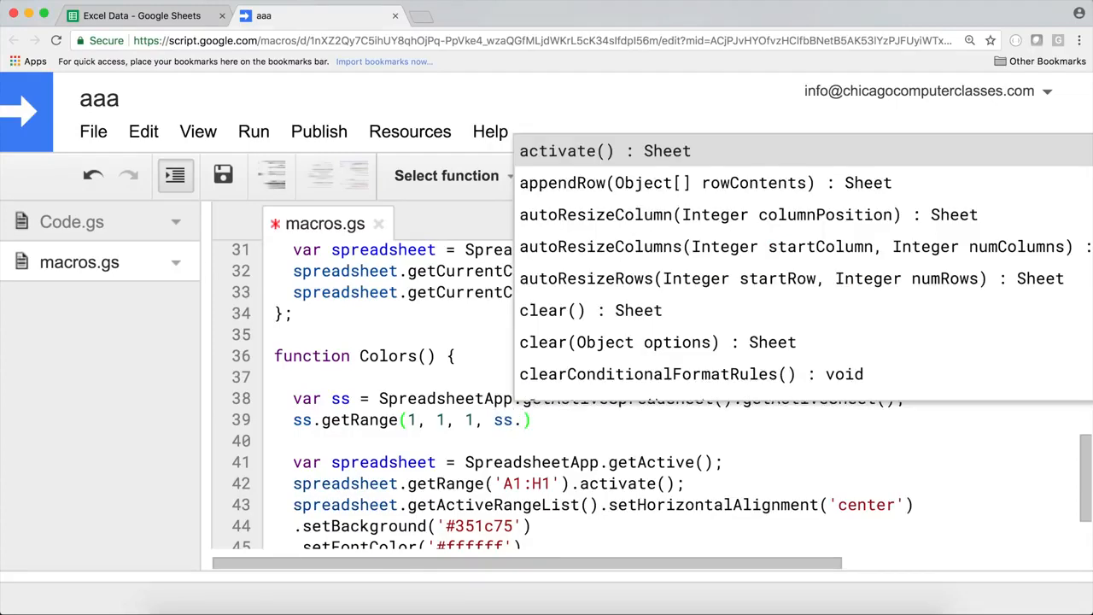
type("getL")
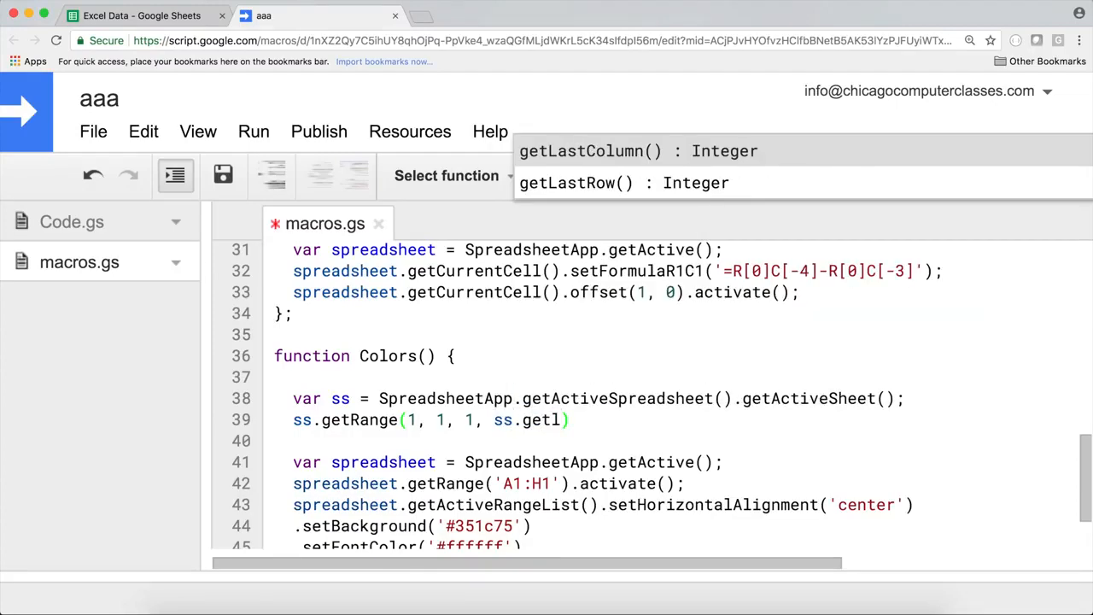
key("Return")
key("End")
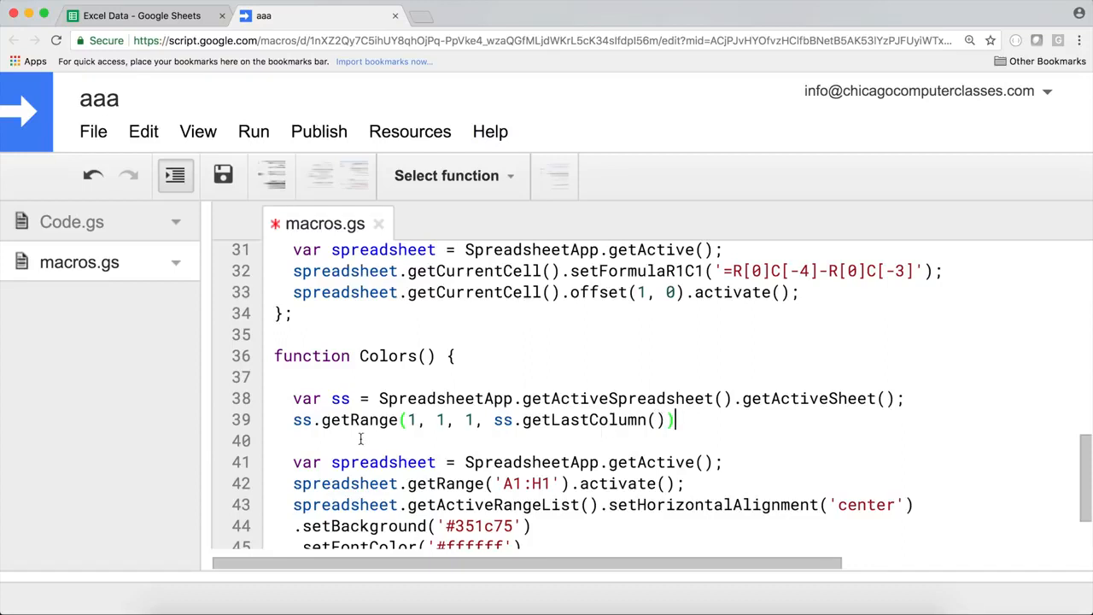
- Delete the recorded var spreadsheet = SpreadsheetApp.getActive(); statement from the Colors function
left_click_drag(315, 420, 647, 420)
left_click(668, 478)
left_click_drag(726, 457, 243, 458)
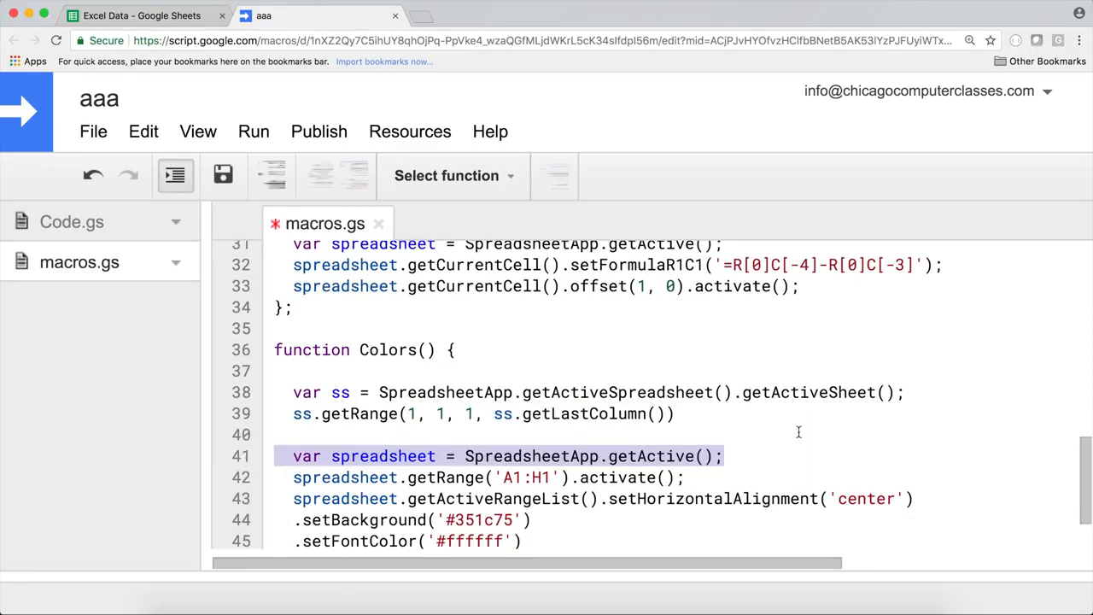
key("BackSpace")
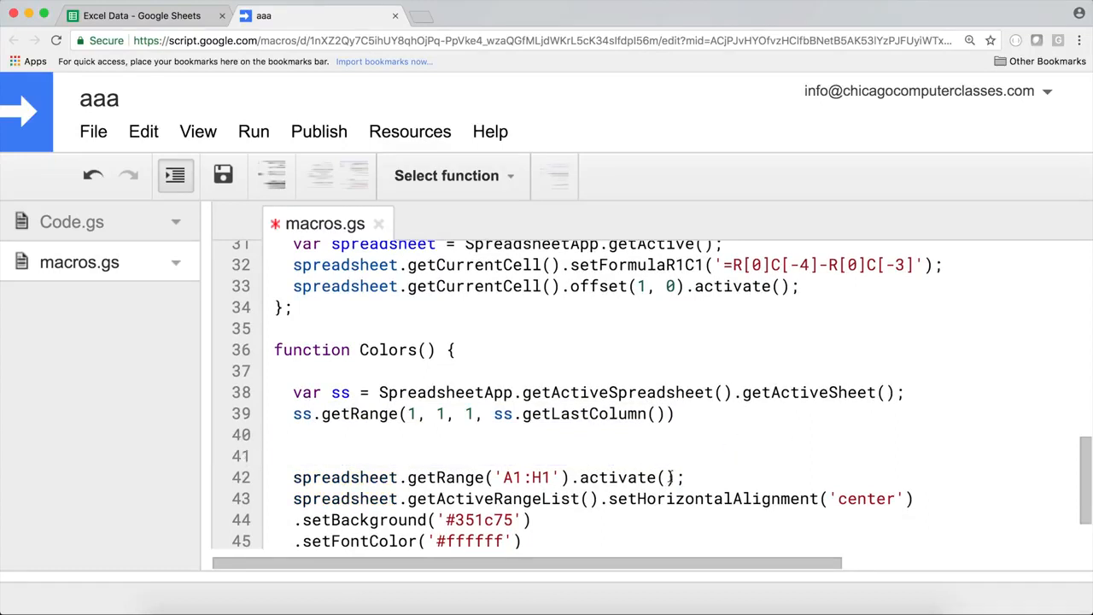
- Demonstrate a row selection in the Excel Data sheet, and delete the recorded getRange('A1:H1').activate() line from Colors
left_click_drag(410, 476, 579, 478)
left_click_drag(688, 476, 570, 475)
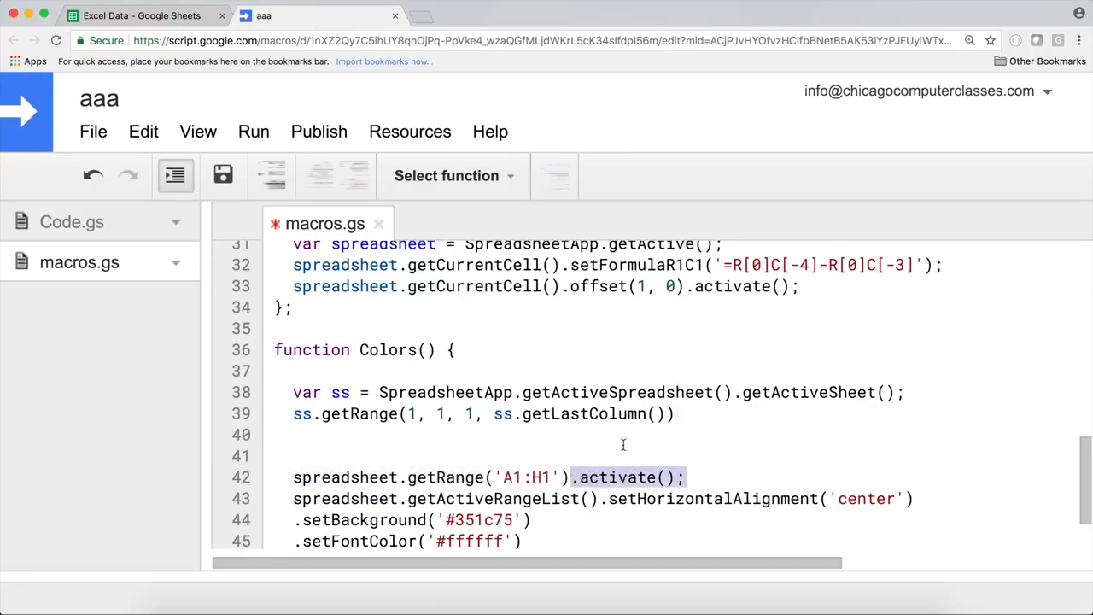
left_click(195, 17)
left_click_drag(101, 258, 620, 263)
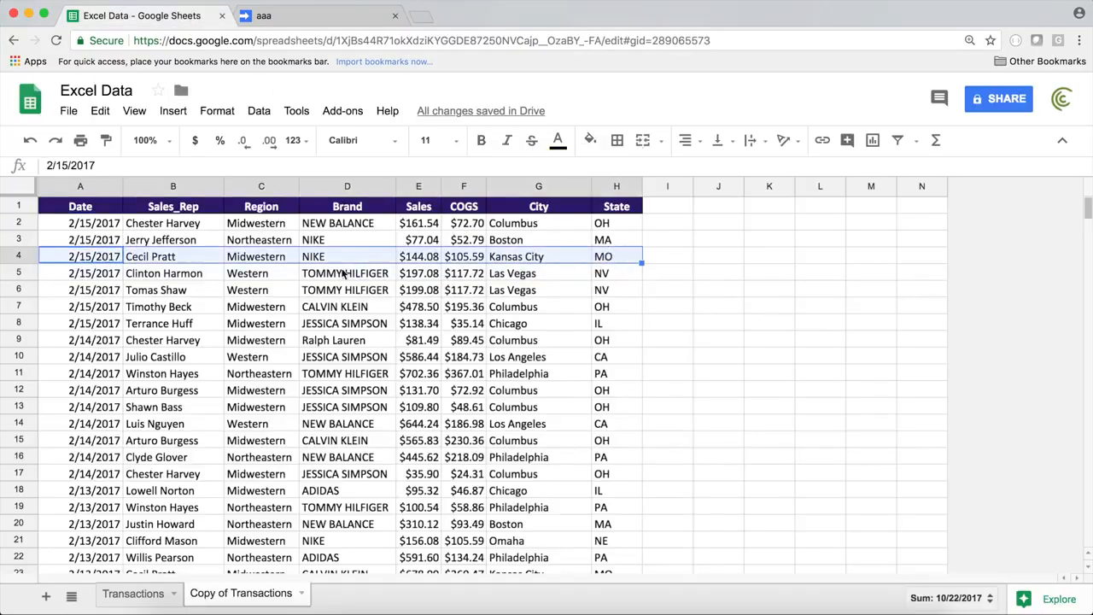
left_click(302, 18)
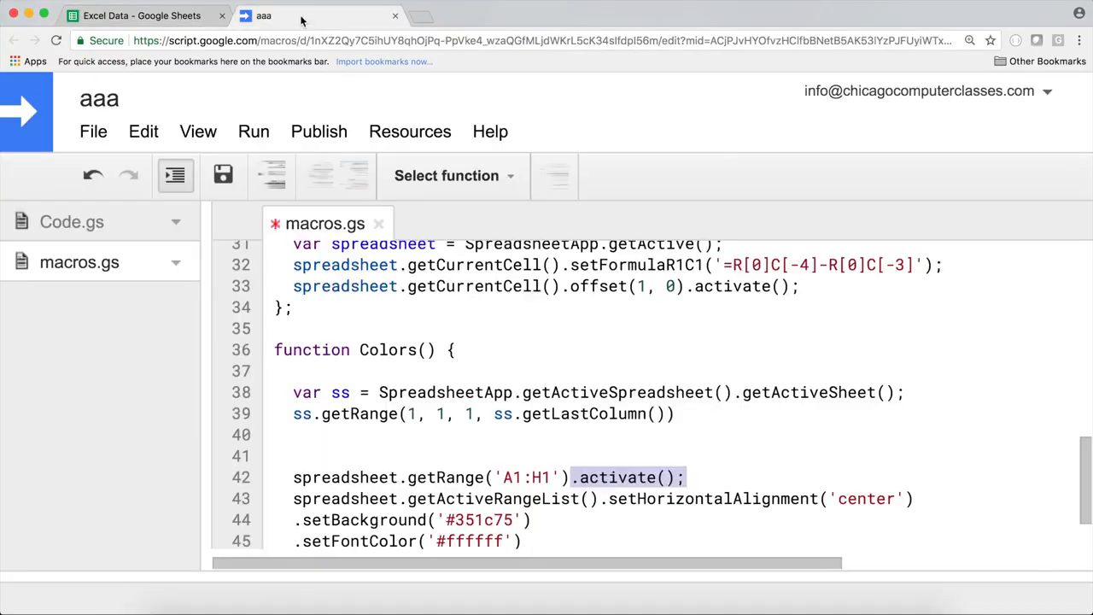
left_click_drag(686, 477, 207, 481)
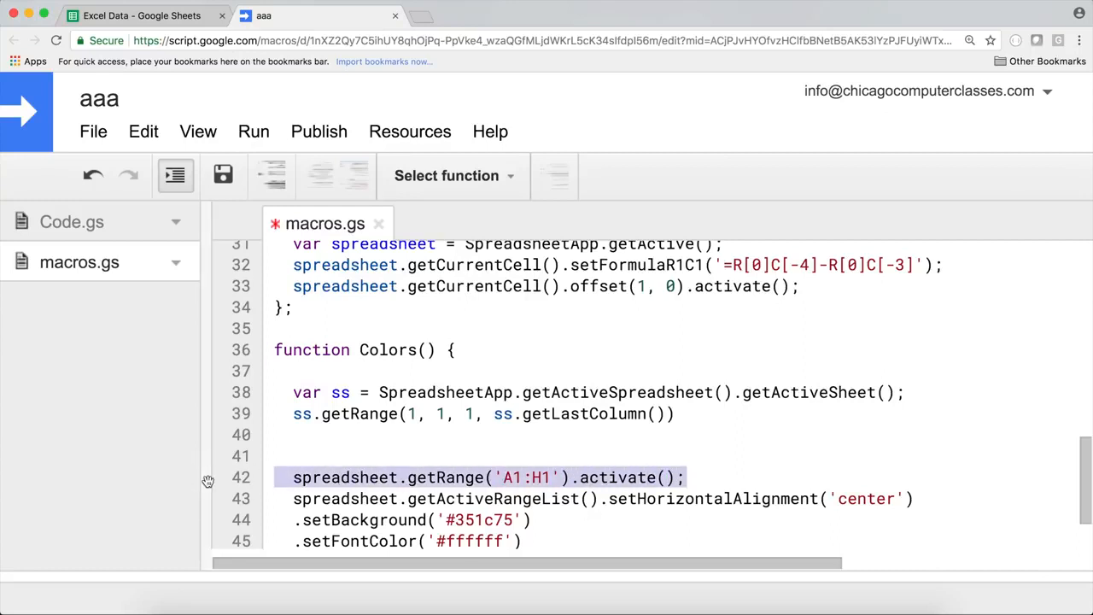
key("BackSpace")
key("BackSpace")
key("BackSpace")
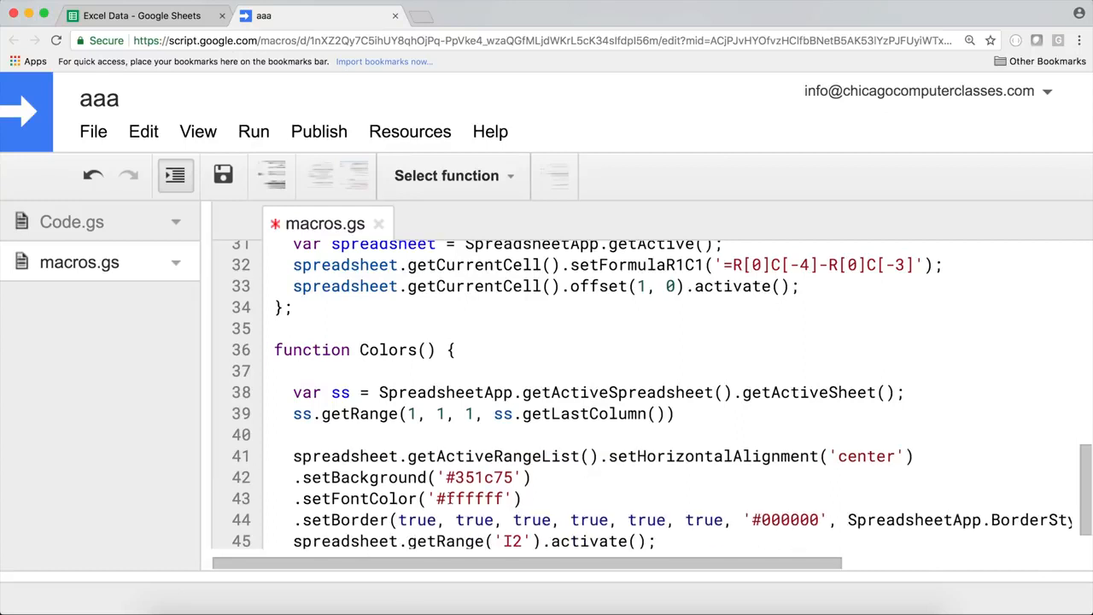
- Remove spreadsheet.getActiveRangeList() so .setHorizontalAlignment('center') chains onto ss.getRange on its own line directly below it
left_click_drag(293, 456, 525, 461)
double_click(495, 459)
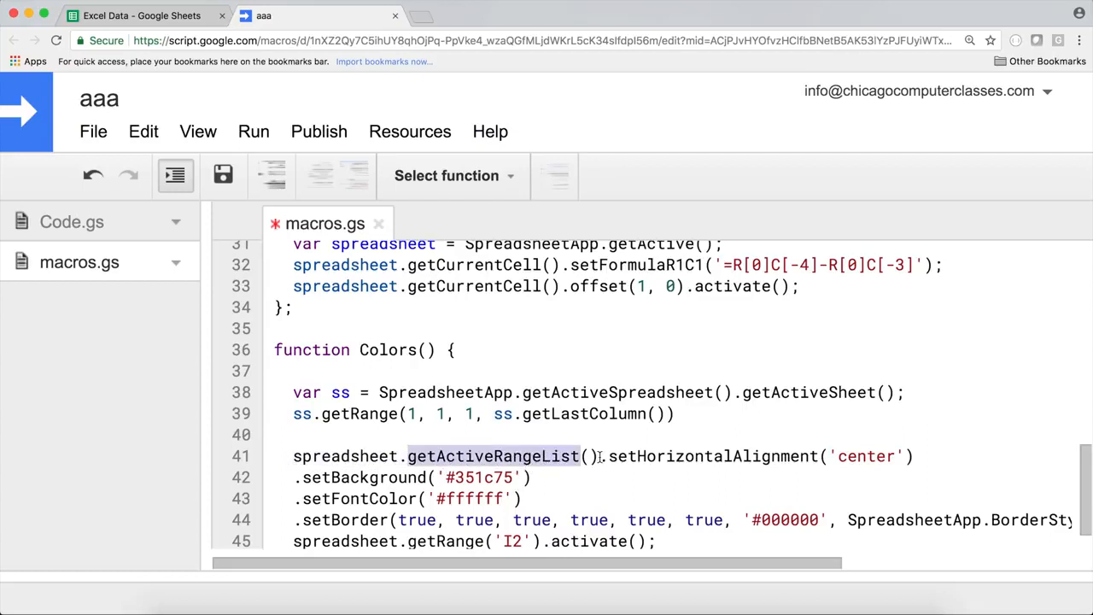
left_click_drag(601, 458, 272, 451)
key("BackSpace")
key("BackSpace")
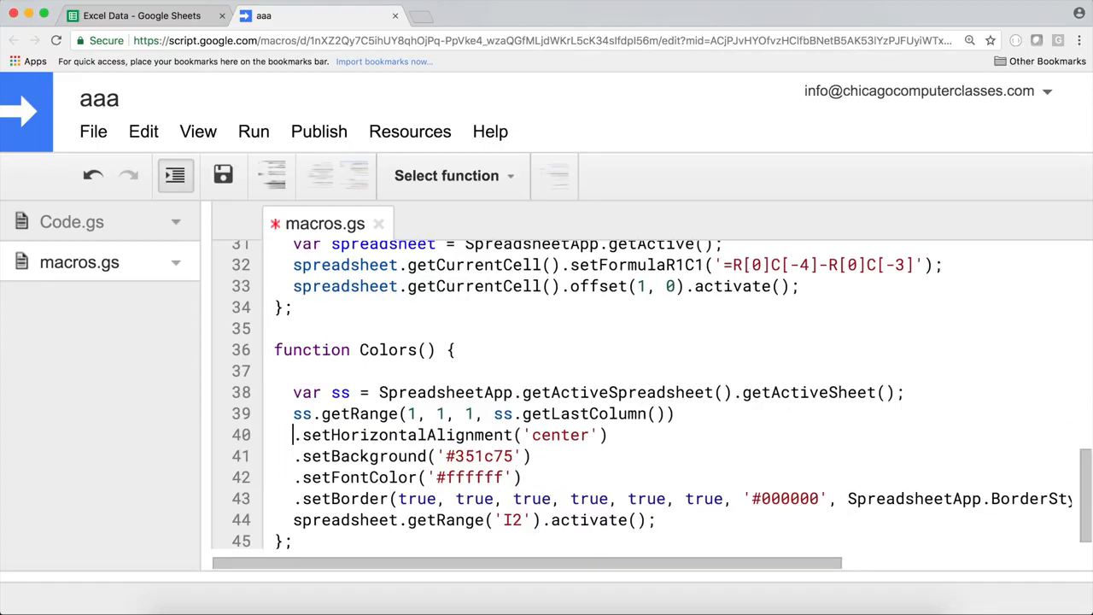
key("BackSpace")
key("BackSpace")
key("BackSpace")
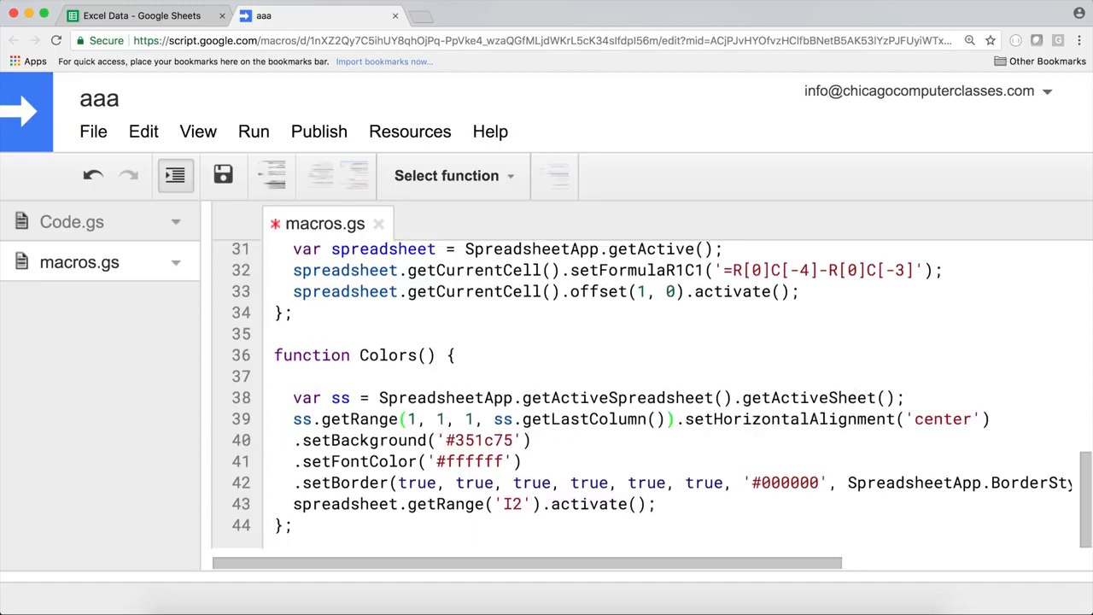
key("Return")
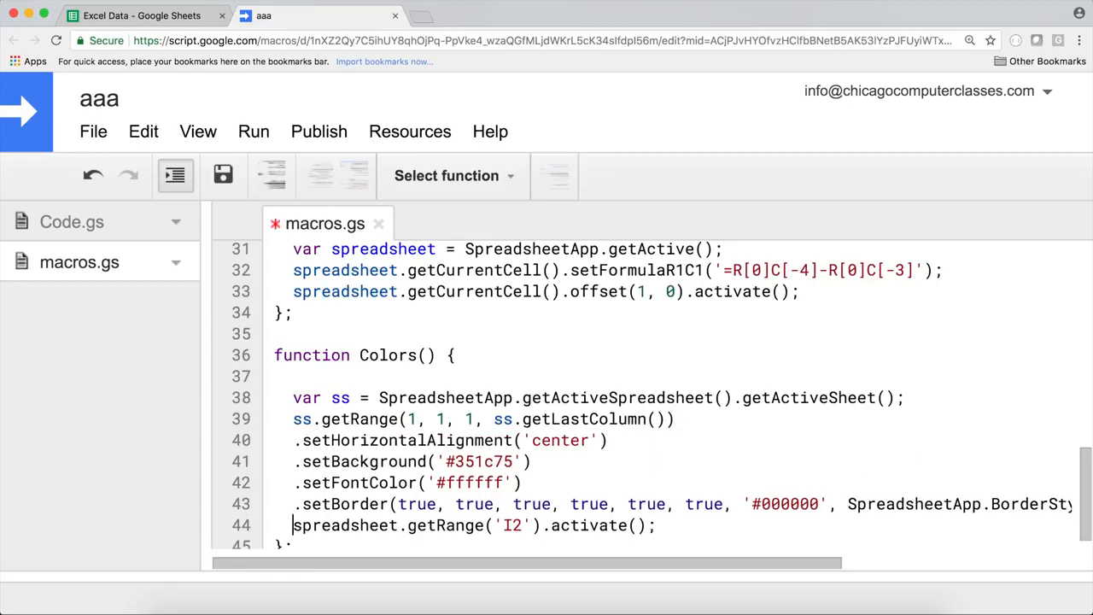
- Review the formatting calls chained onto getRange in Colors, through to the end of the setBorder line
key("Down")
left_click_drag(304, 419, 293, 397)
left_click_drag(279, 442, 531, 440)
left_click_drag(283, 461, 522, 461)
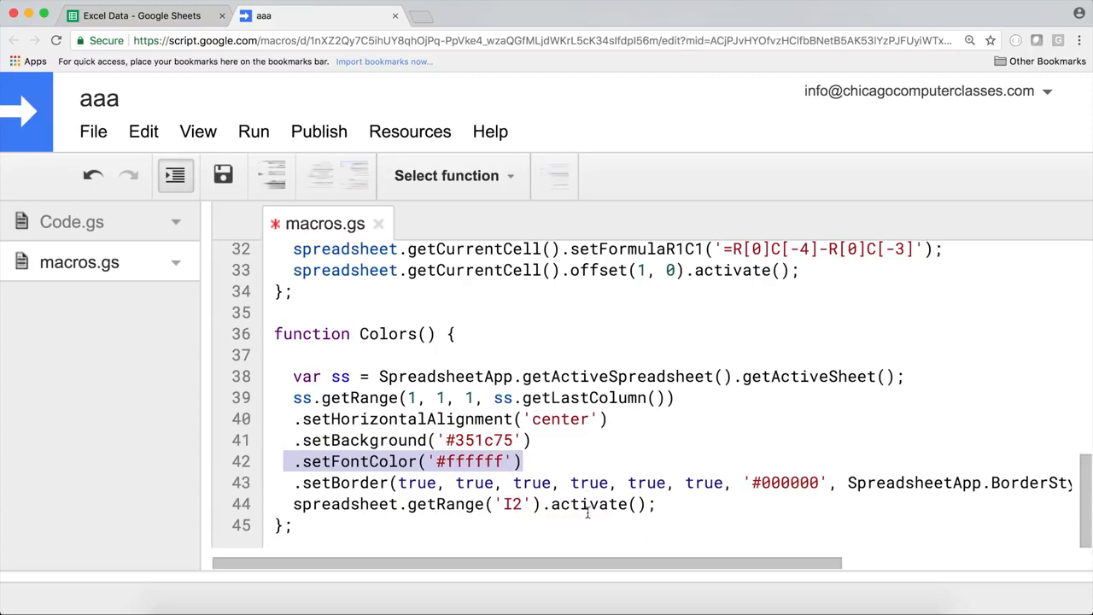
left_click_drag(634, 563, 824, 562)
left_click(955, 483)
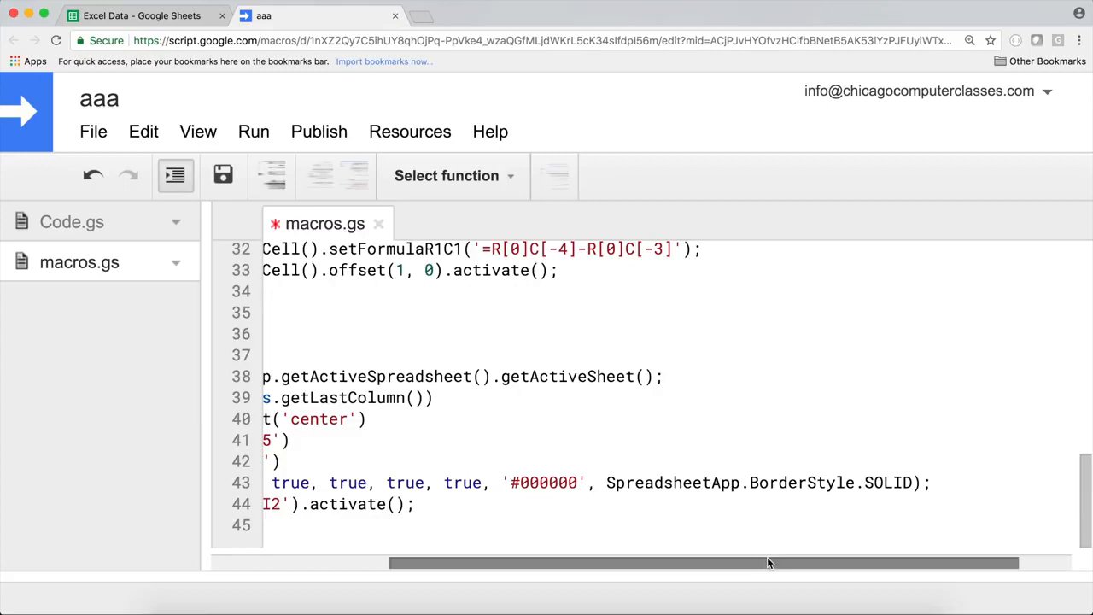
left_click_drag(769, 562, 536, 579)
- Delete the spreadsheet.getRange('I2').activate() line at the end of Colors and save the script
left_click_drag(665, 505, 273, 509)
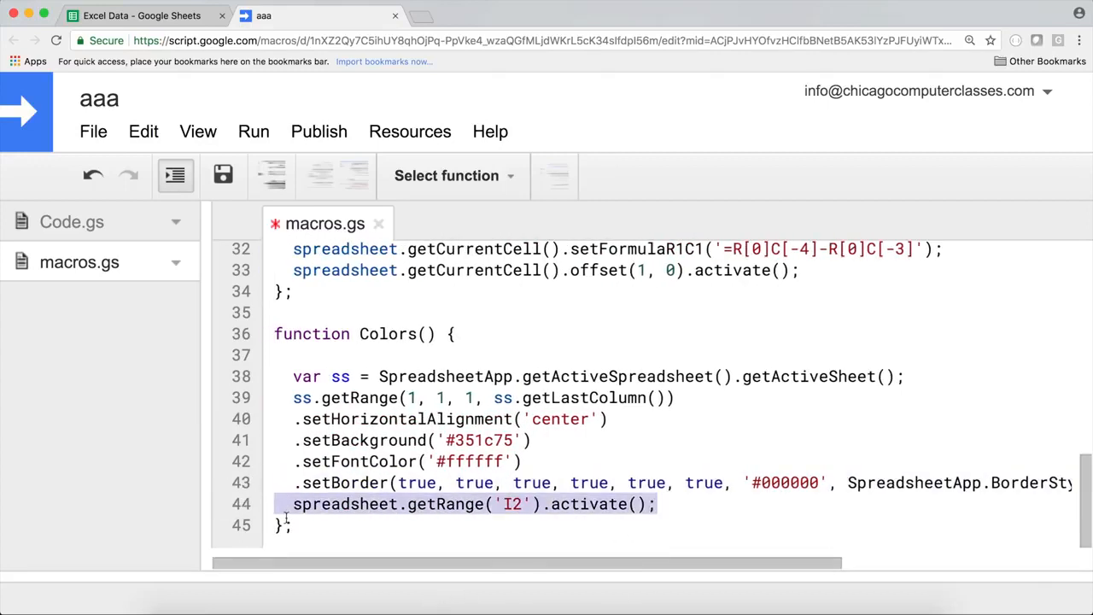
key("BackSpace")
key("BackSpace")
key("Down")
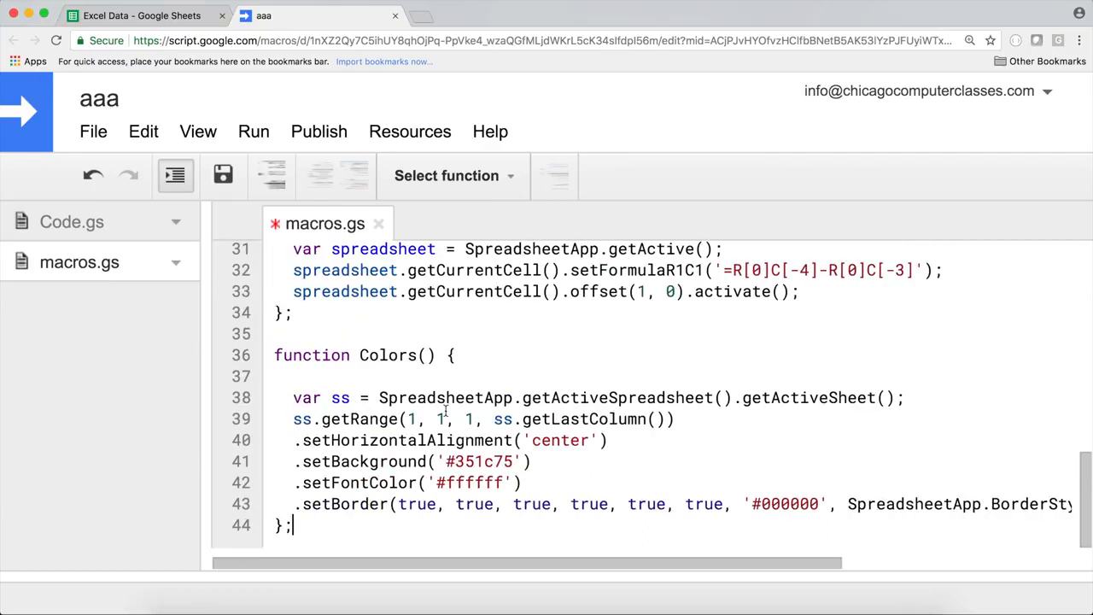
key("super+s")
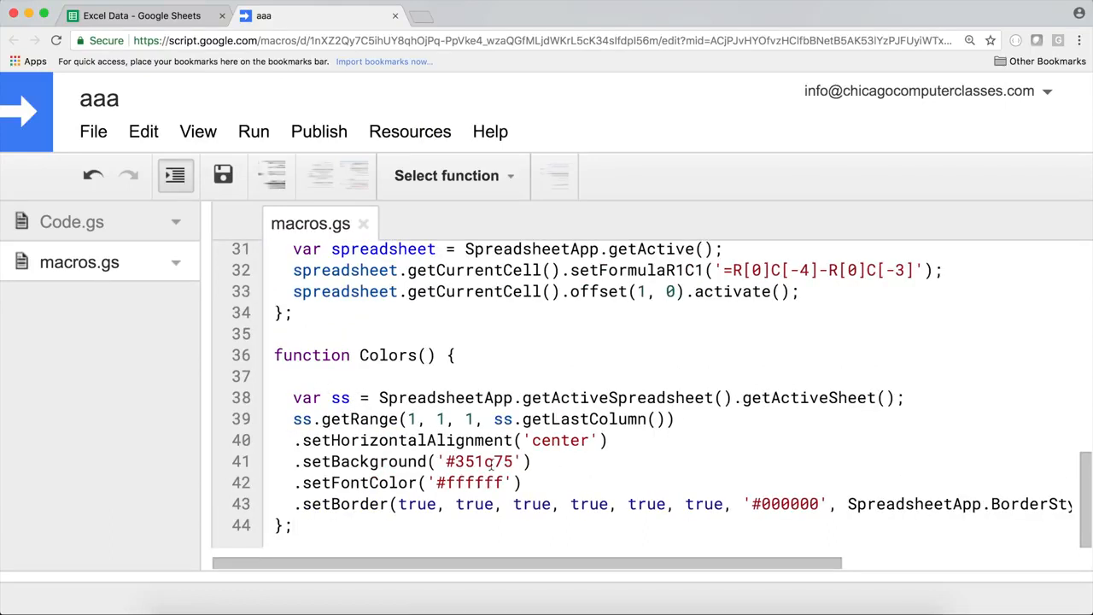
- Highlight the rewritten Colors body, save the script, and switch to the Transactions sheet in Excel Data
left_click_drag(293, 397, 586, 498)
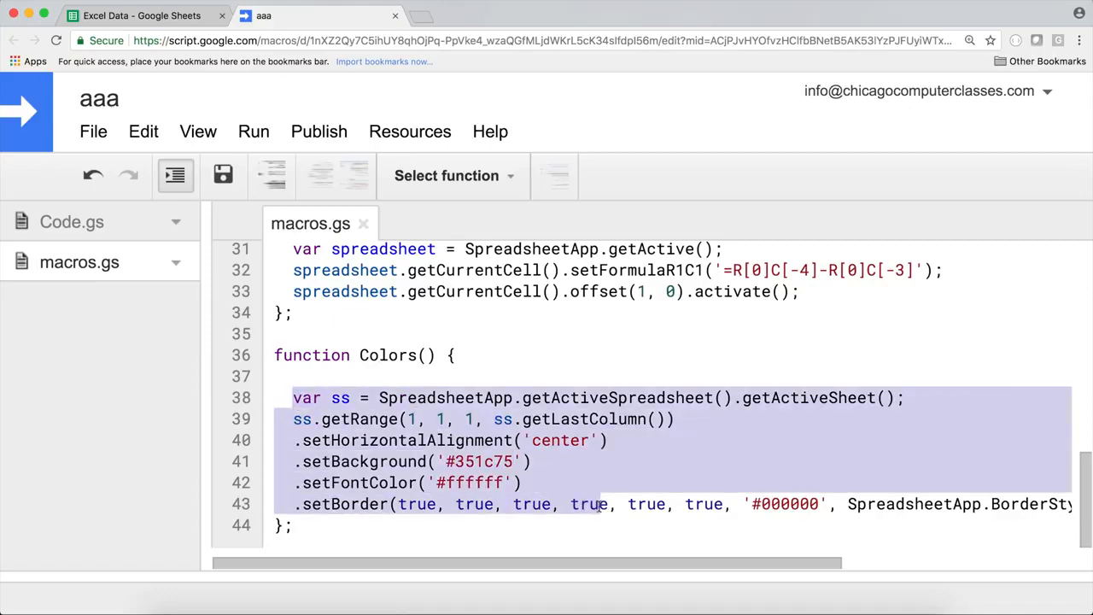
left_click(600, 504)
key("ctrl+s")
left_click(172, 21)
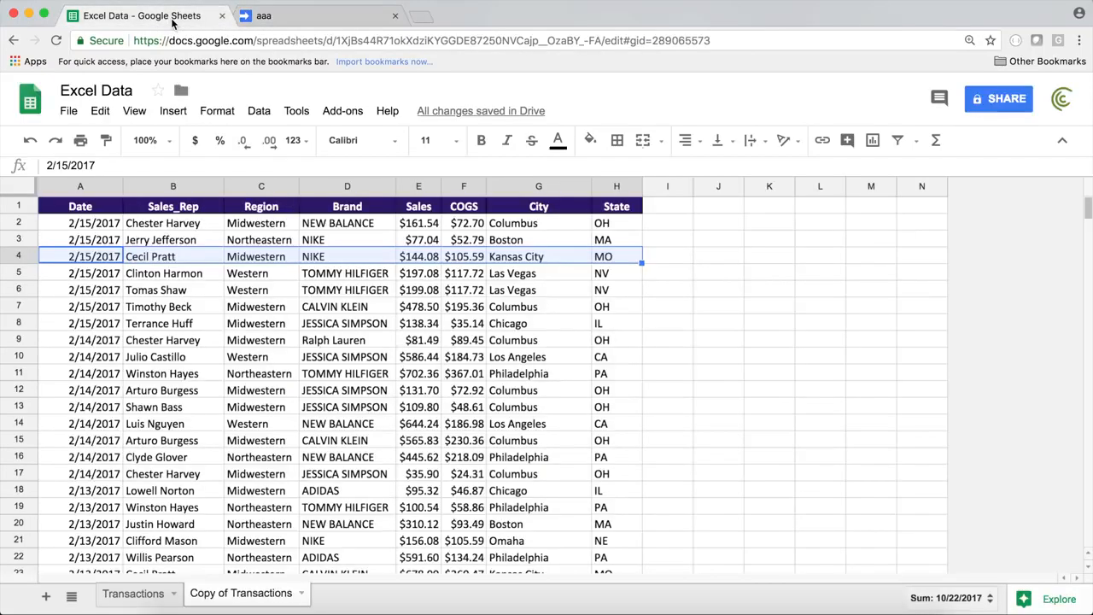
left_click(448, 311)
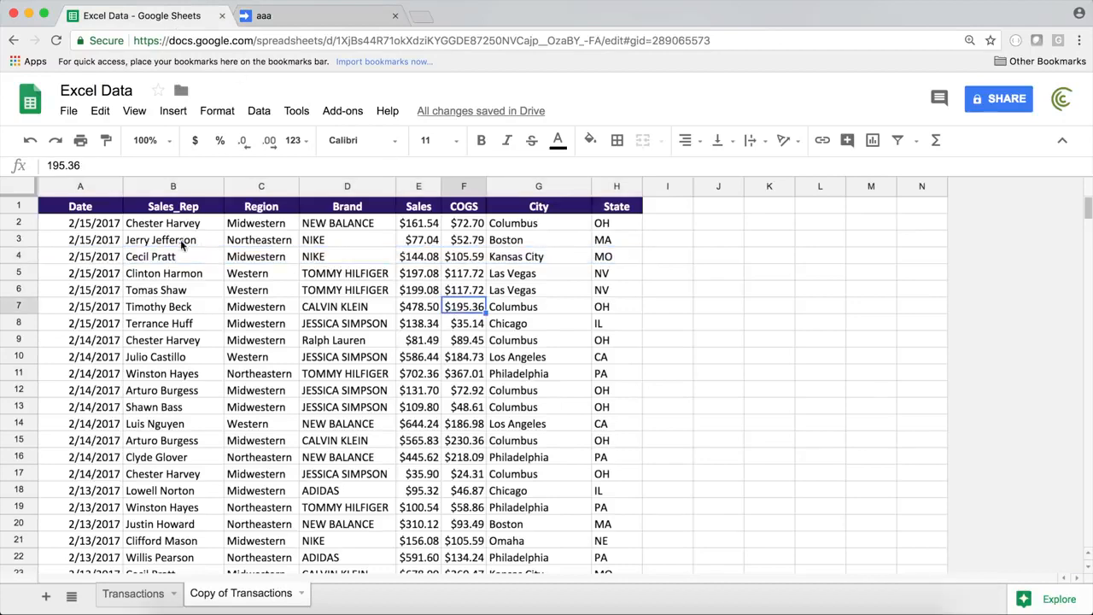
left_click(155, 605)
left_click(356, 287)
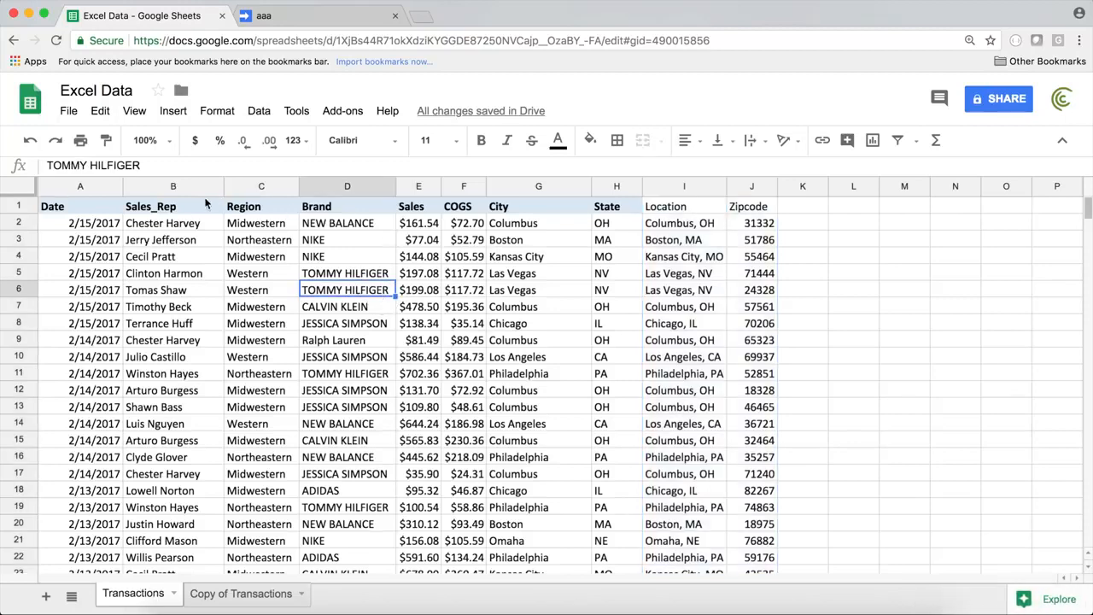
- Run the Colors macro on the Transactions sheet
left_click(306, 117)
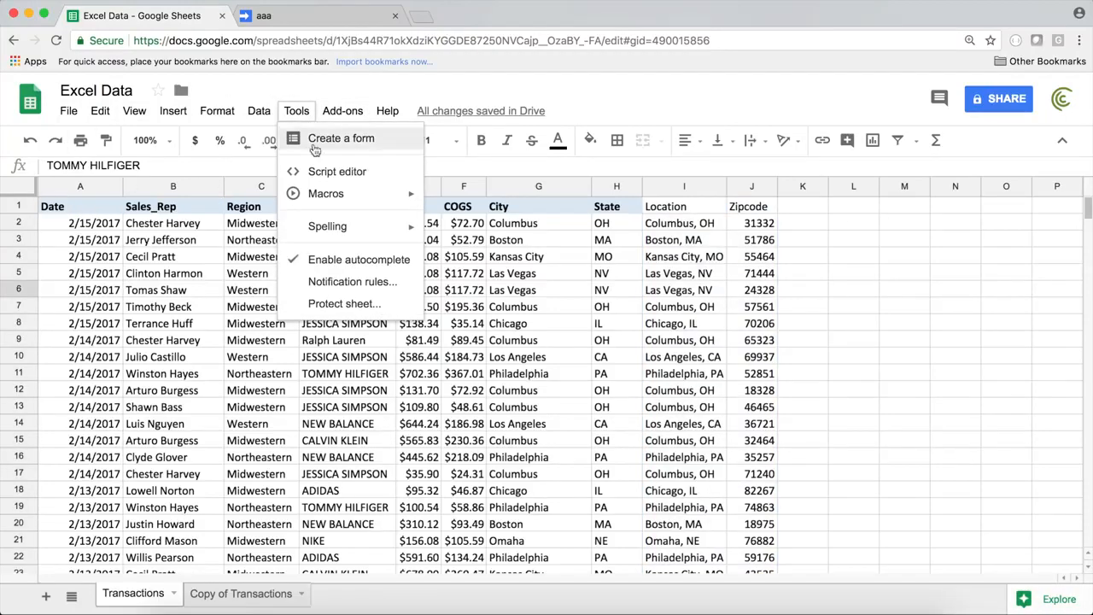
mouse_move(353, 194)
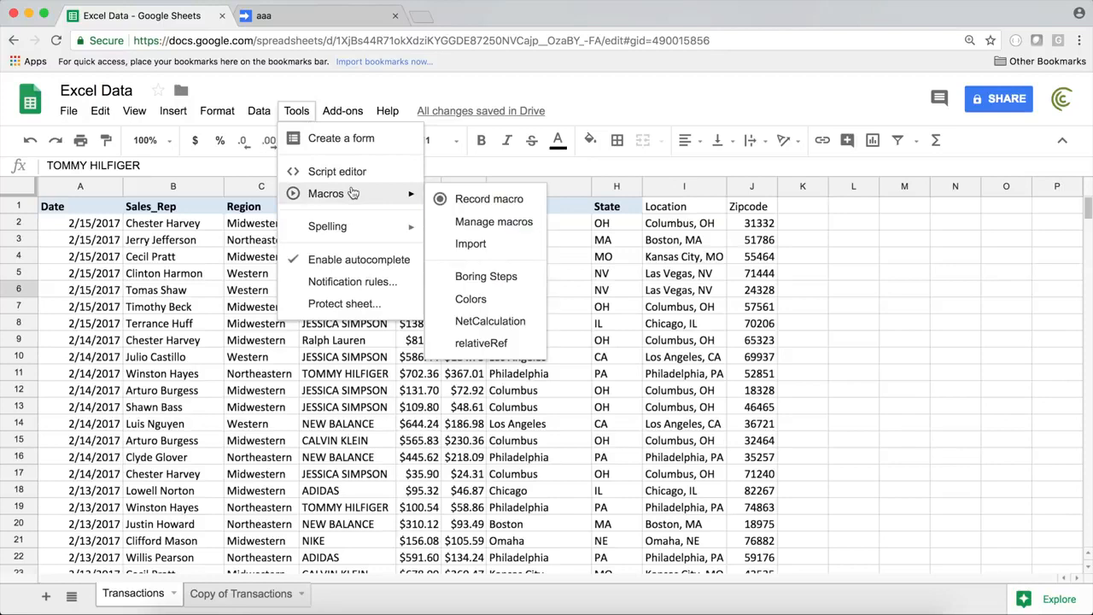
left_click(506, 298)
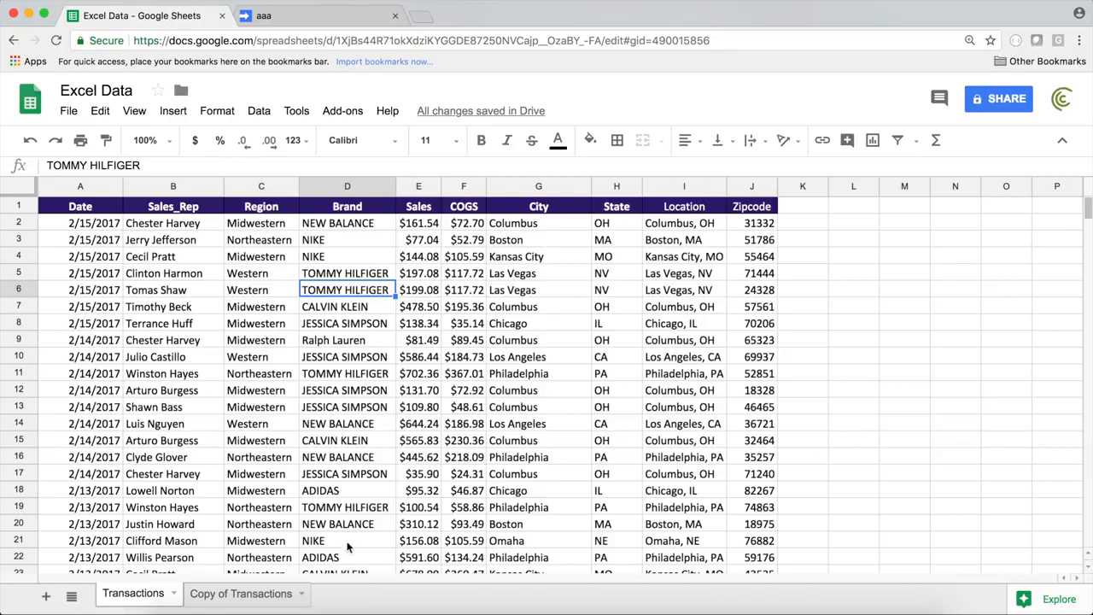
- Examine the ss variable and getRange lines in the Colors script and compare them with the header row of the Transactions sheet
left_click(293, 16)
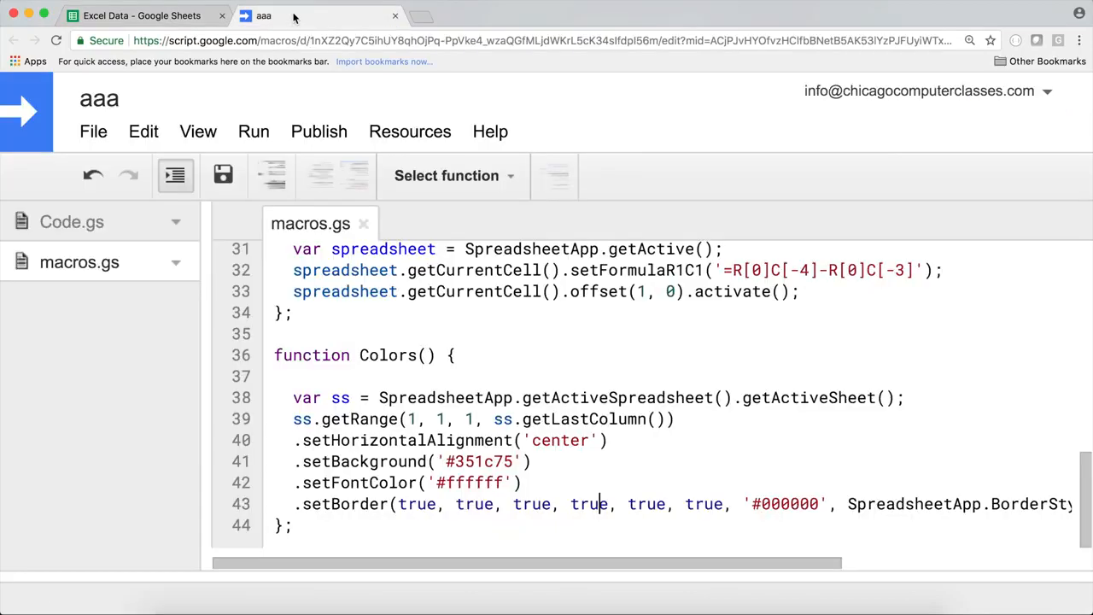
left_click(333, 398)
left_click_drag(287, 382, 571, 397)
left_click(723, 420)
left_click_drag(689, 419, 285, 419)
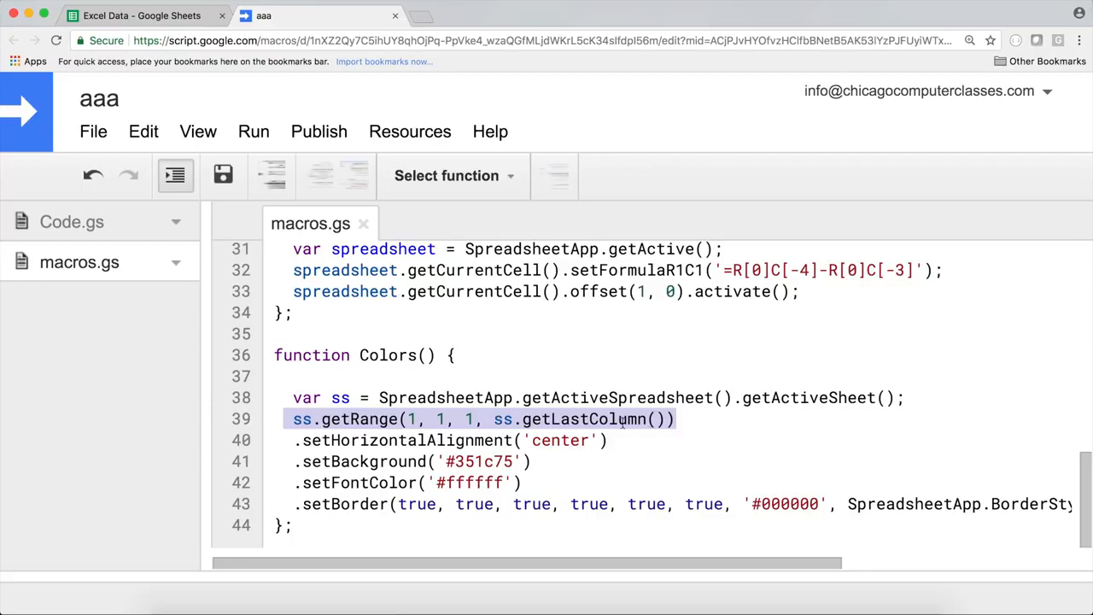
left_click(142, 15)
left_click_drag(80, 208, 610, 213)
left_click(99, 206)
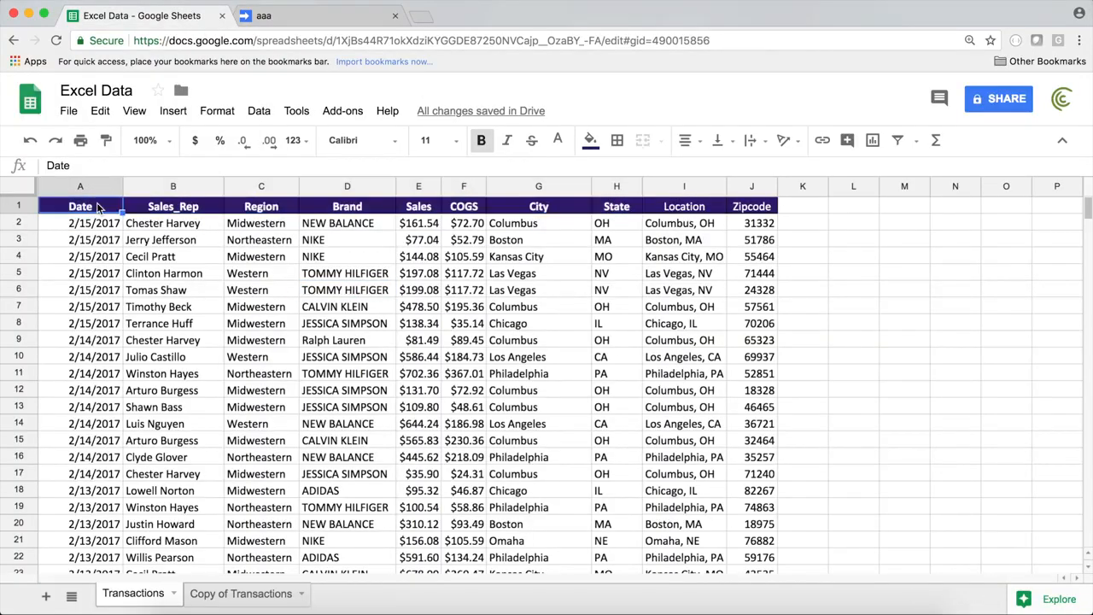
- Close the script editor and go to the Copy of Transactions sheet
left_click(380, 17)
left_click(395, 15)
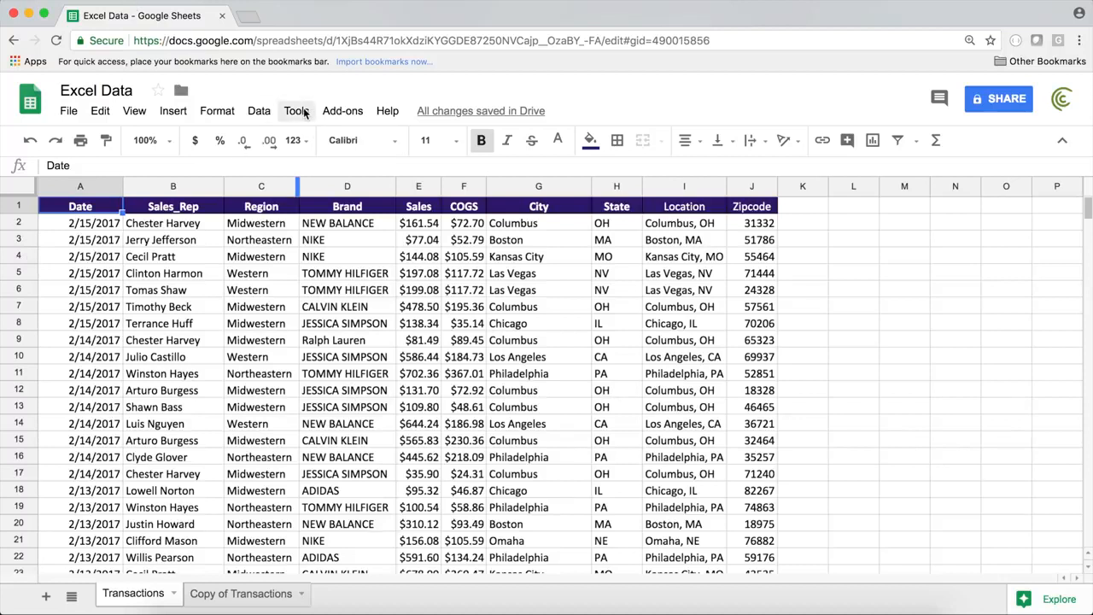
left_click(241, 596)
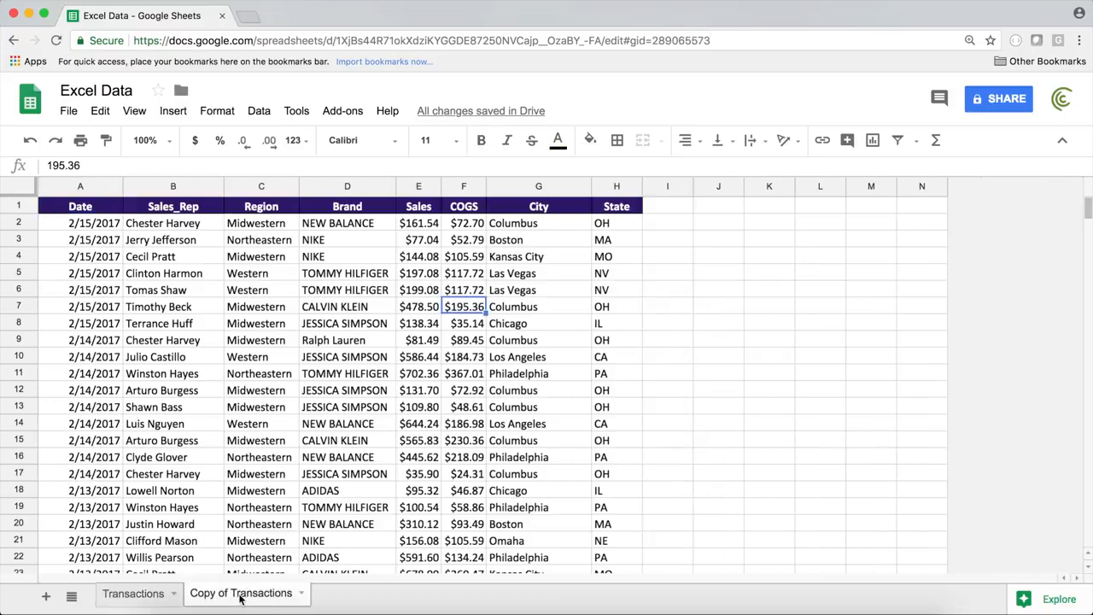
left_click(259, 373)
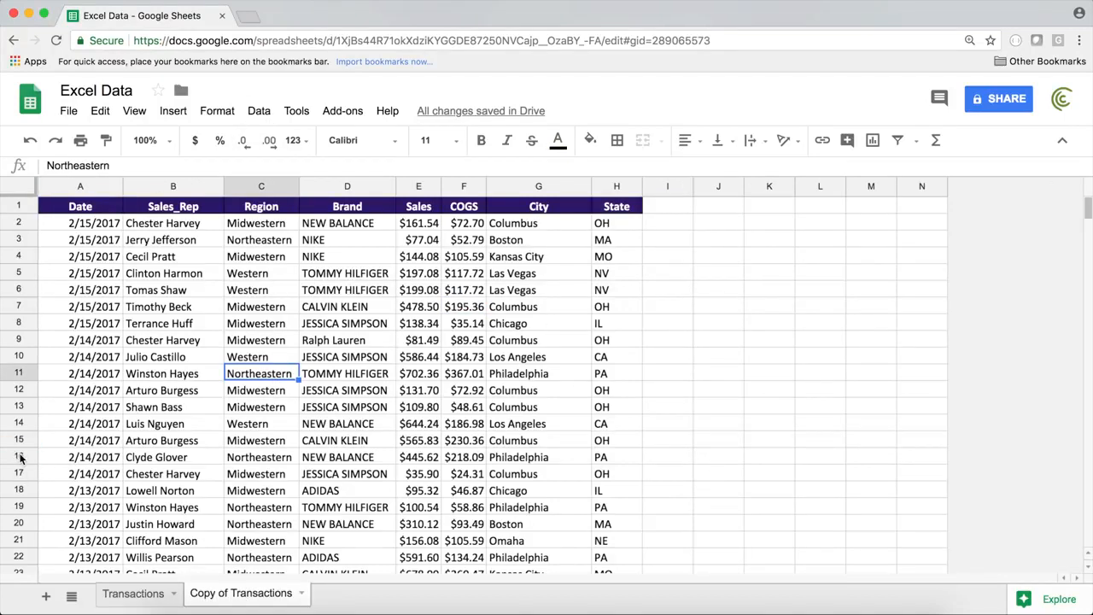
- Delete rows 16 - 5049 from Copy of Transactions and return to cell A1
left_click(18, 457)
key("super+shift+Down")
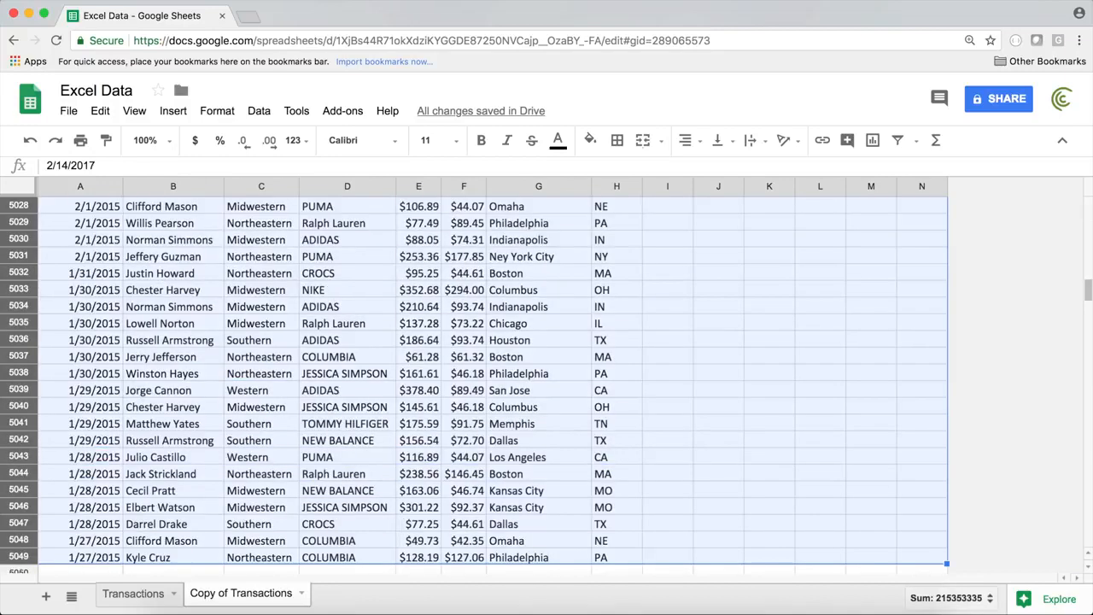
right_click(13, 383)
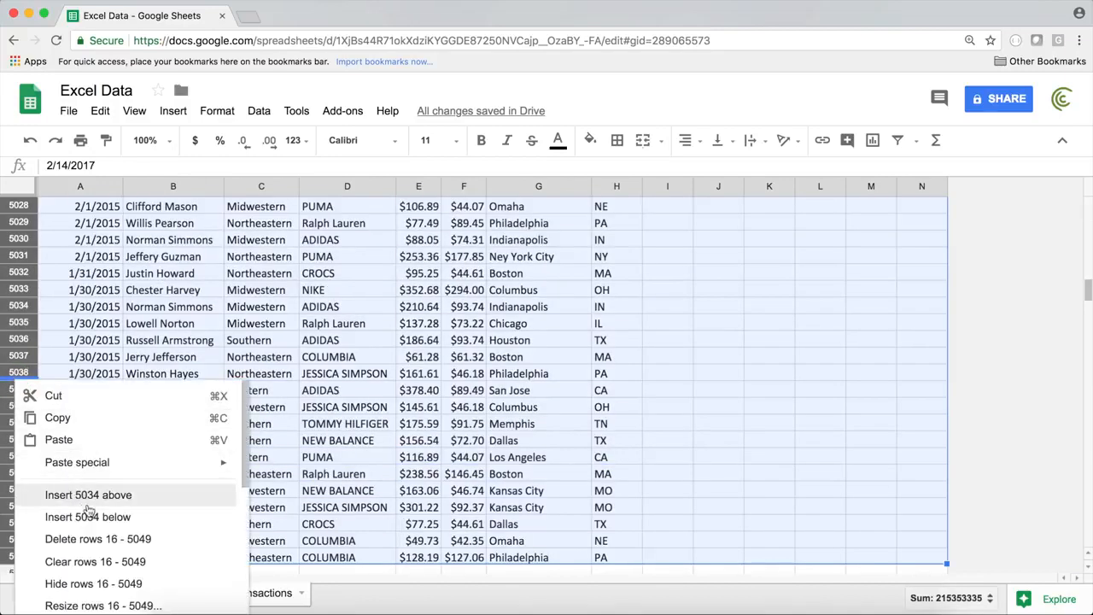
left_click(97, 541)
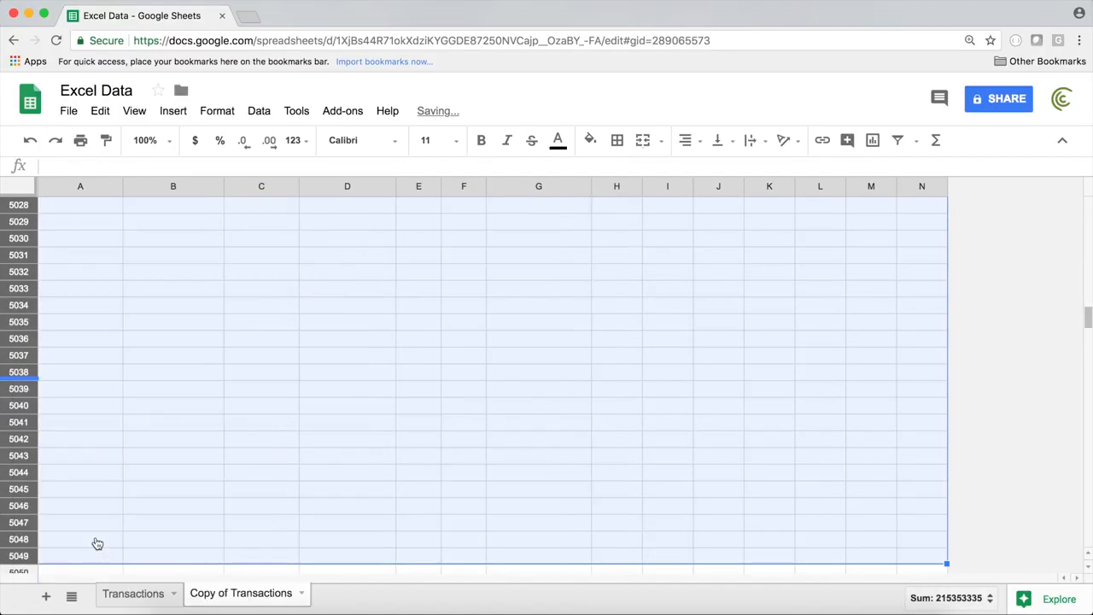
left_click(235, 275)
key("super+Up")
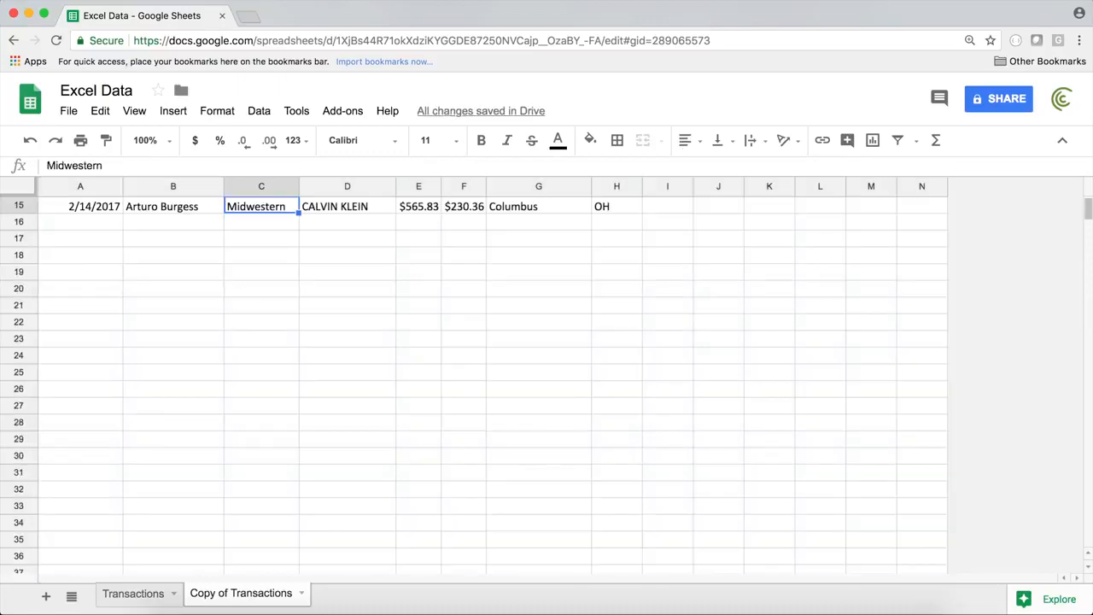
key("super+Up")
key("super+Left")
- Start recording a new macro in Copy of Transactions using absolute references
left_click(298, 113)
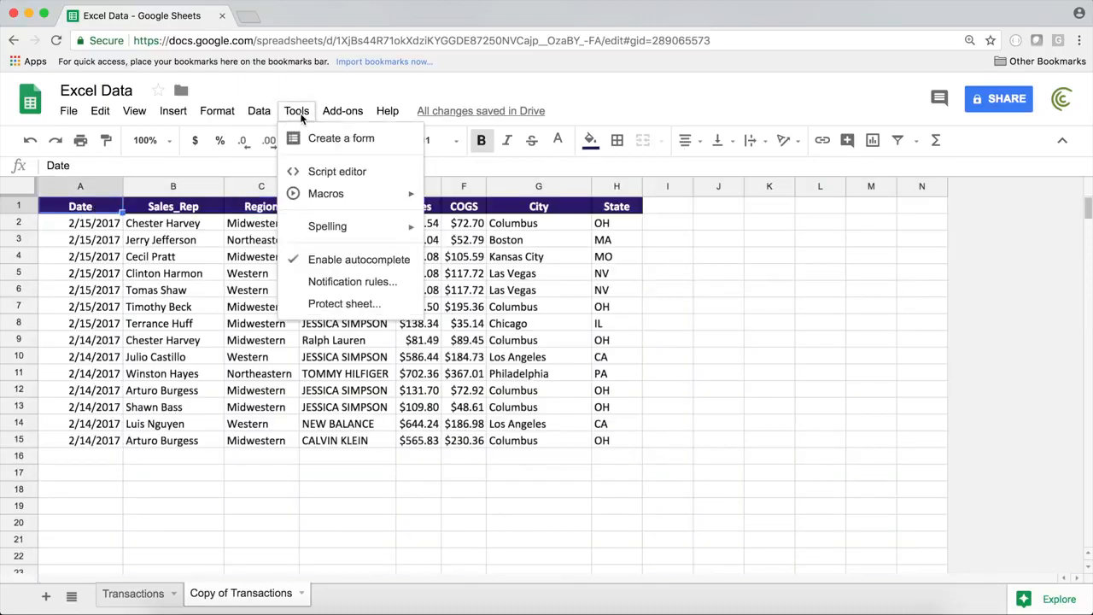
mouse_move(386, 205)
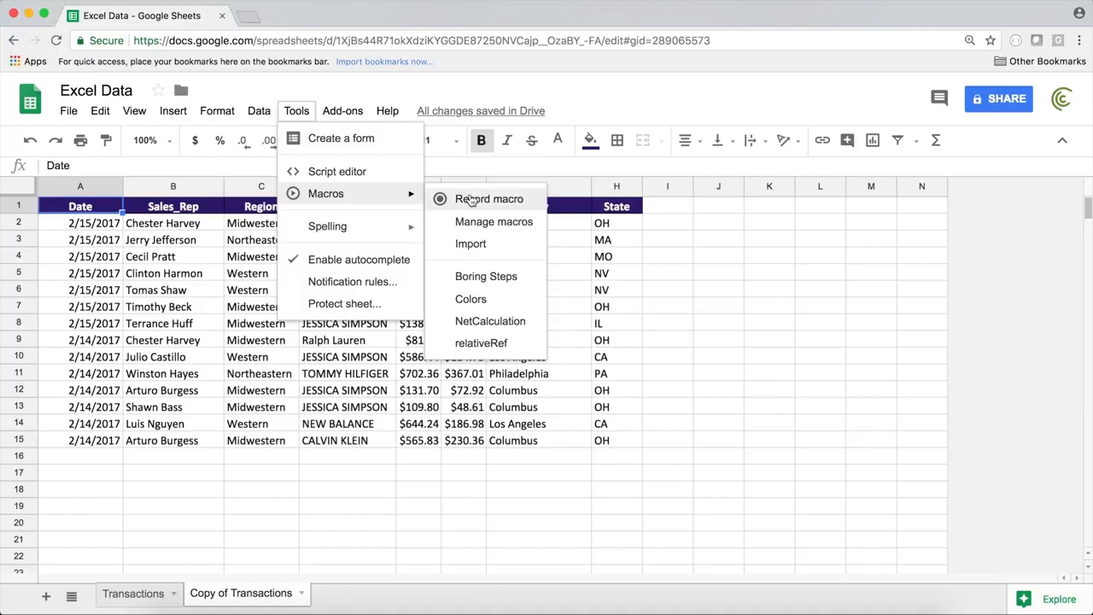
left_click(472, 200)
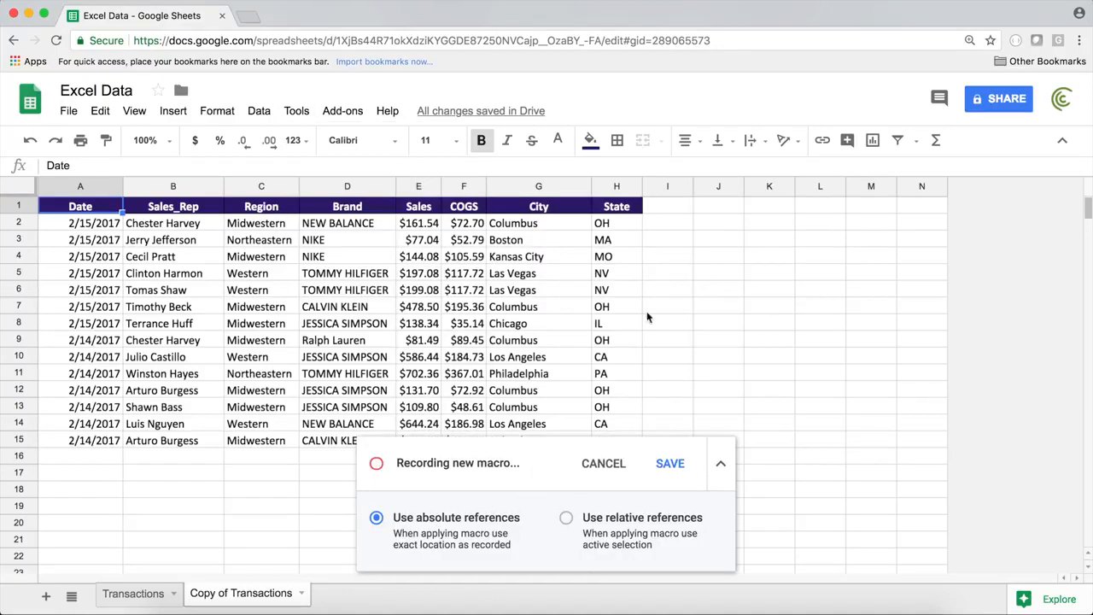
left_click(513, 463)
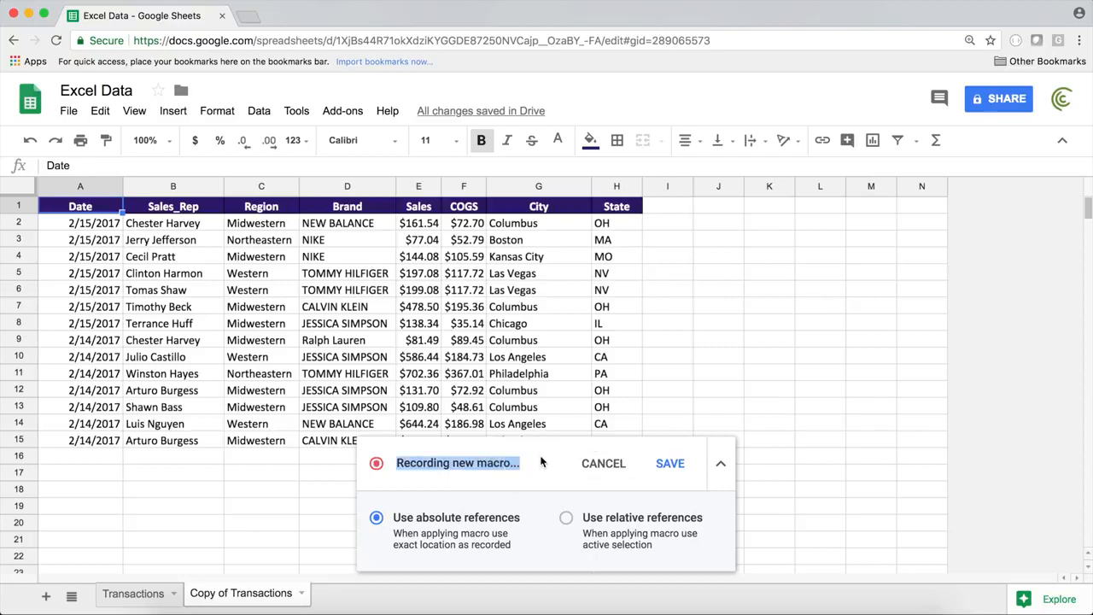
- Select the Sales_Rep column by hand from B1 to B15 and apply all borders
left_click(181, 209)
left_click_drag(182, 209, 162, 441)
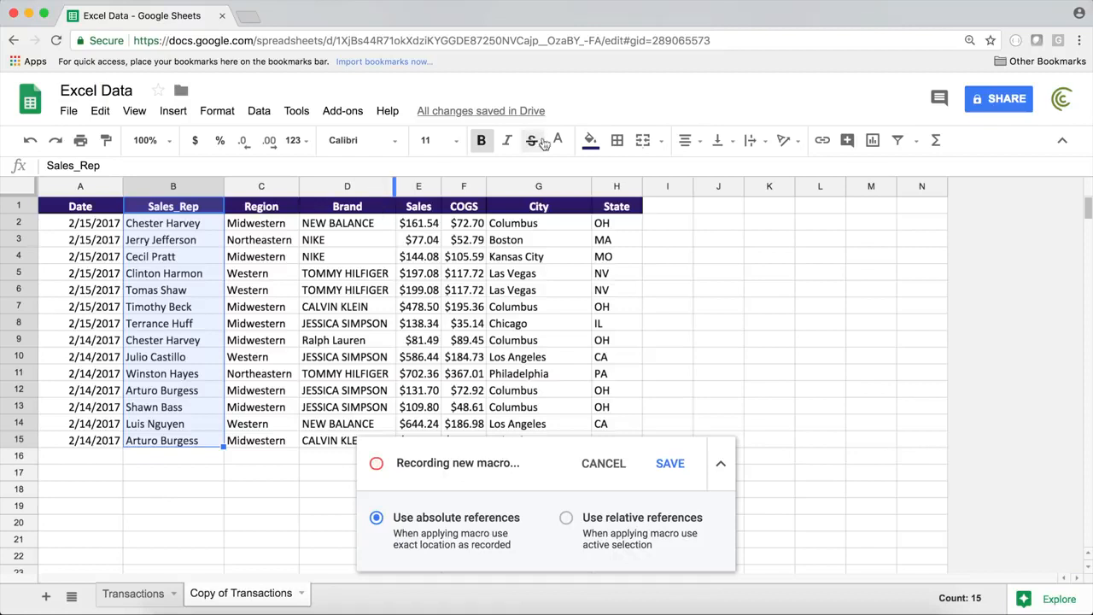
left_click(616, 140)
left_click(624, 175)
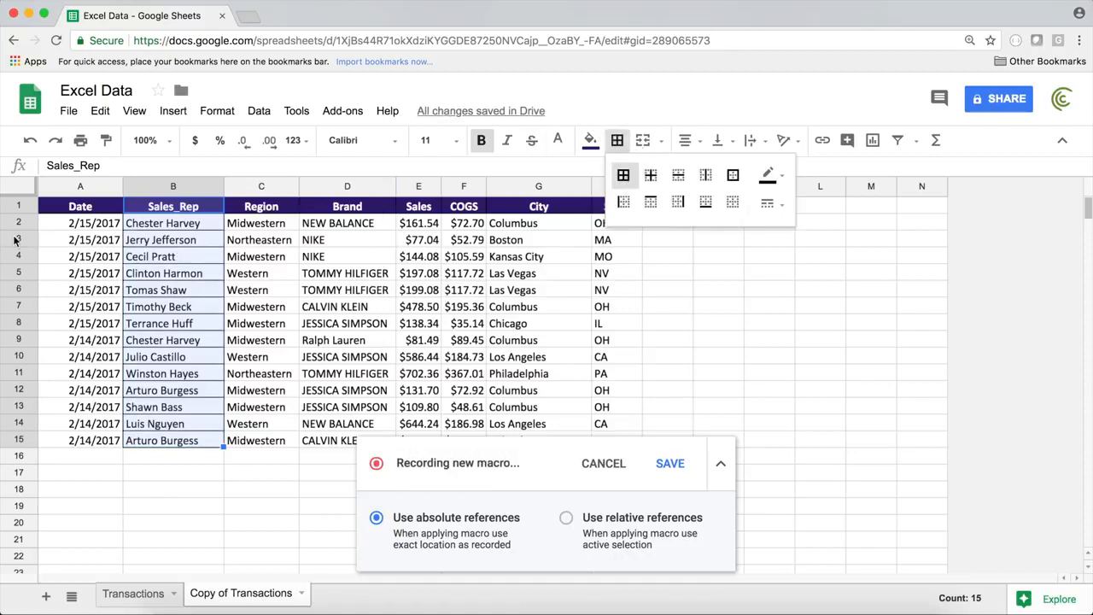
- Extend the selection from A1 to the end of the Date column's data and apply all borders
left_click(74, 210)
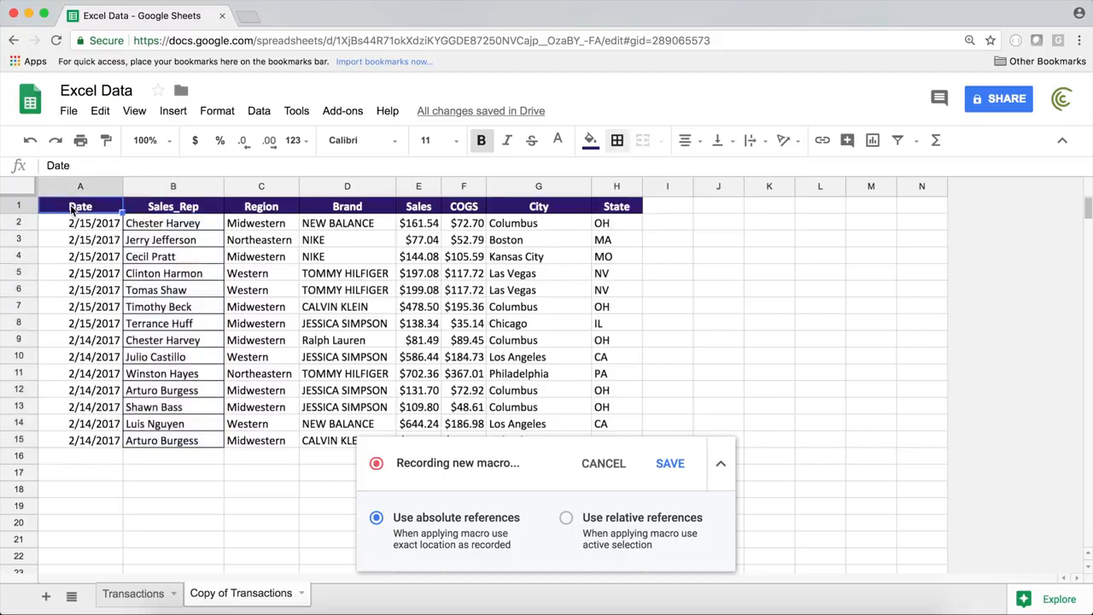
key("ctrl+shift+Down")
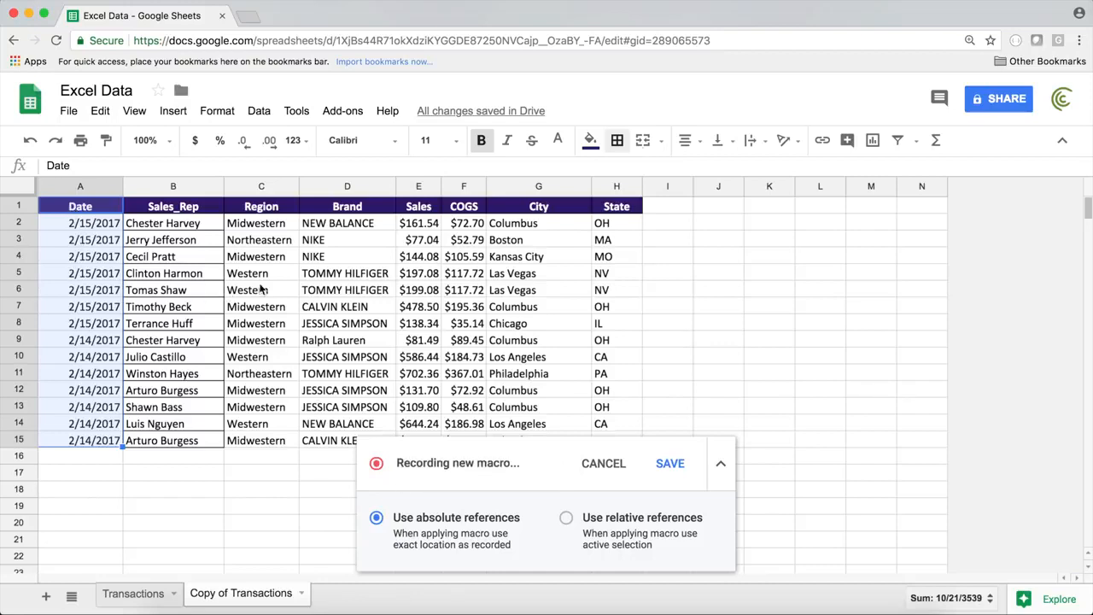
left_click(618, 143)
left_click(624, 175)
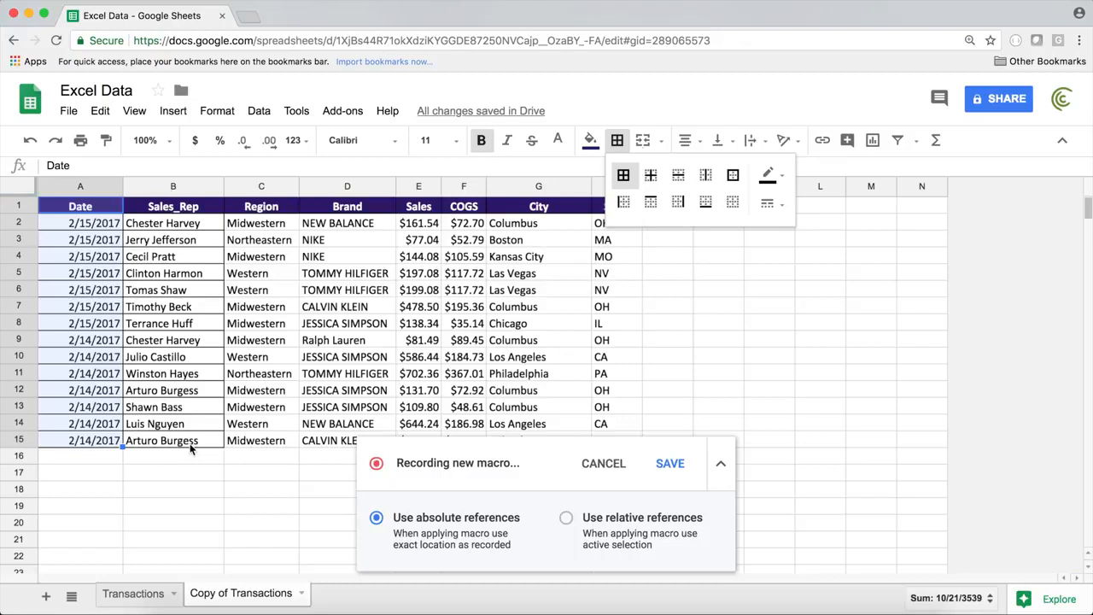
- Jump from the Region header to the last filled cell in its column, C15, and fill it with light green
left_click(270, 209)
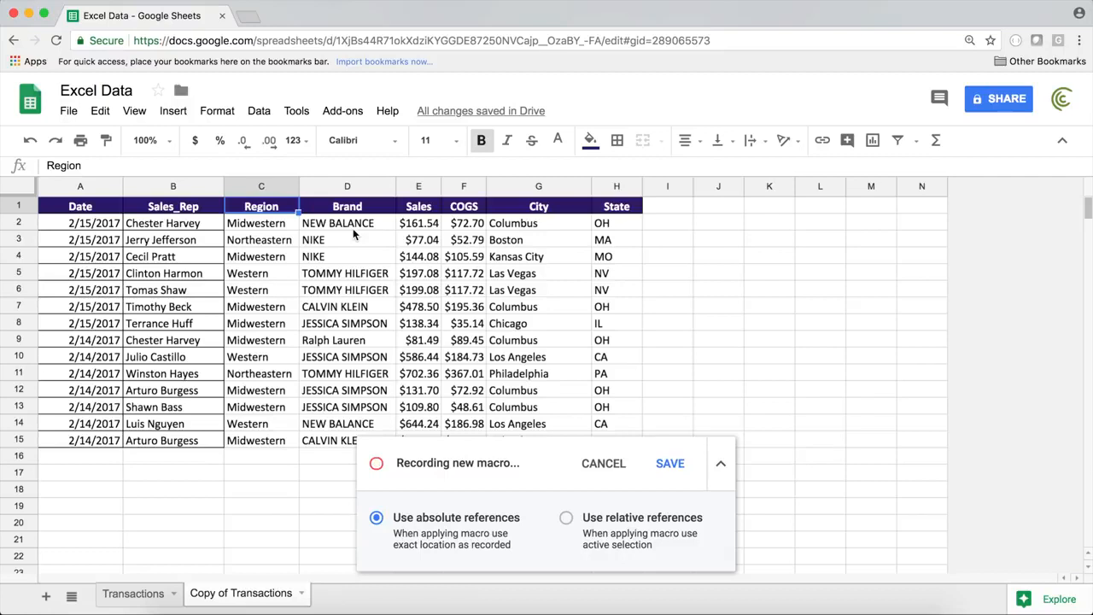
key("super+Down")
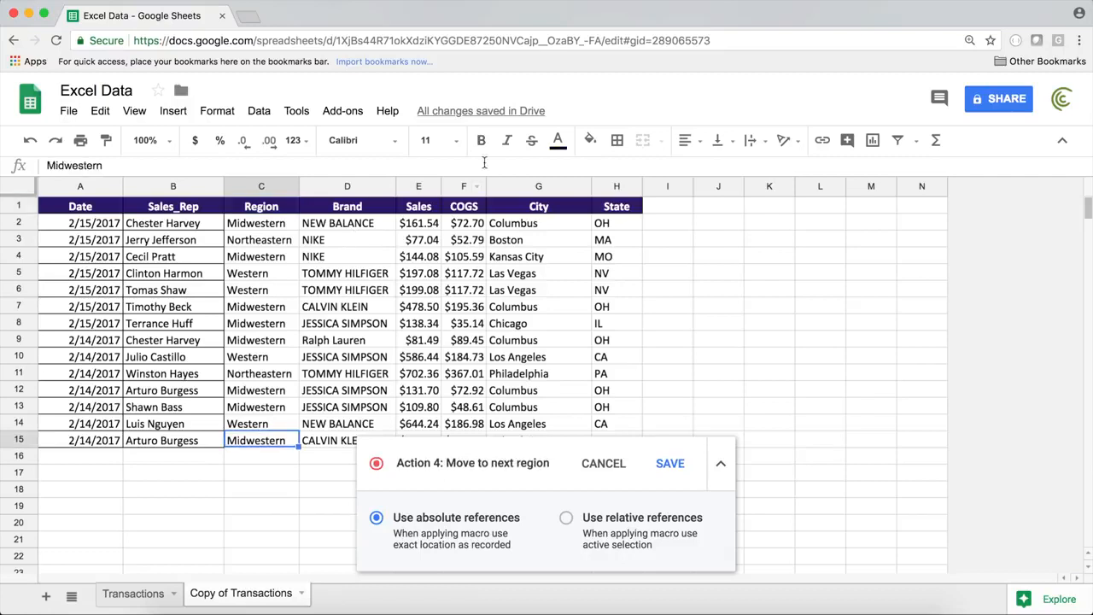
left_click(589, 140)
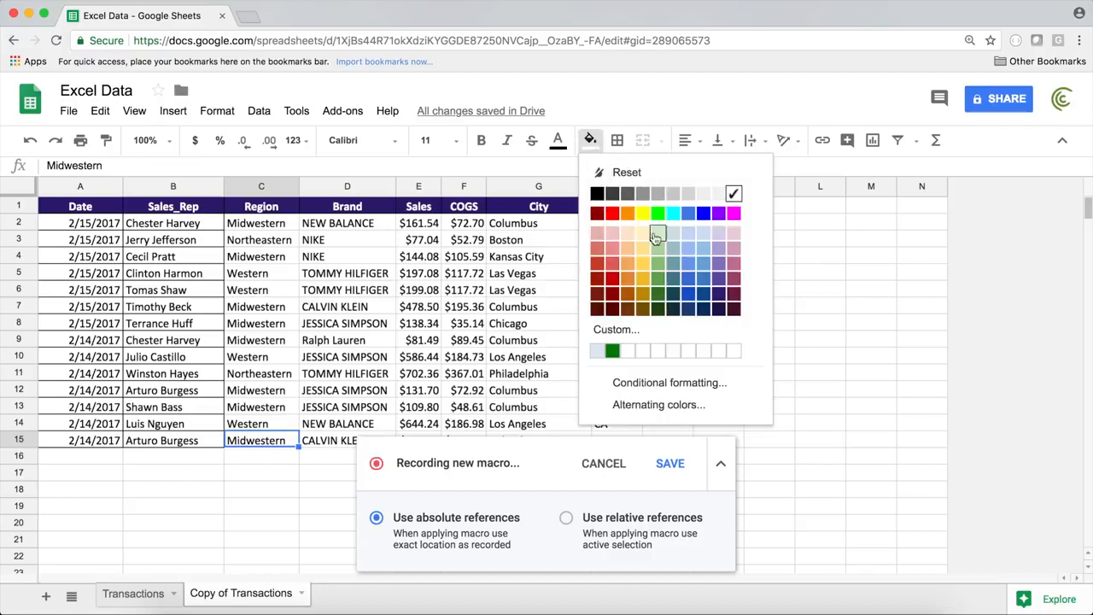
left_click(656, 249)
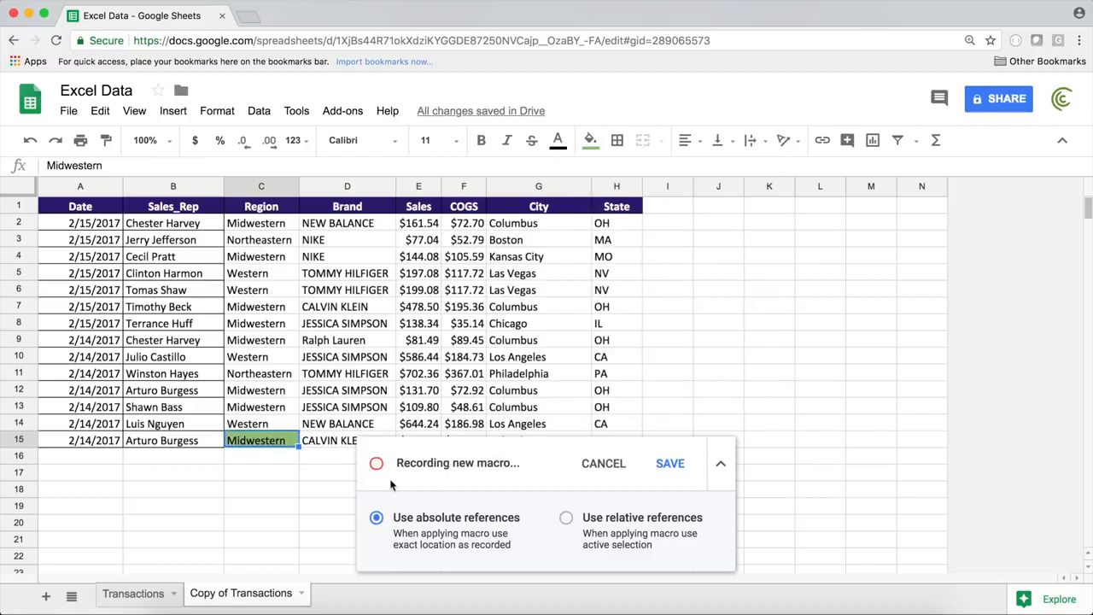
- Select the last Brand cell, D15, directly and fill it with a darker green
left_click(334, 442)
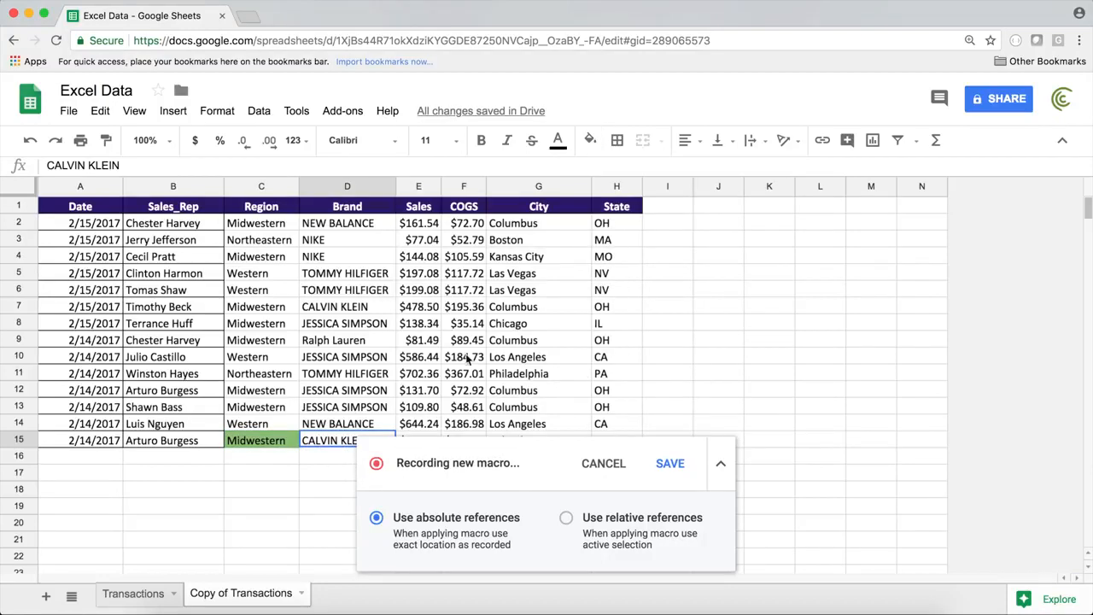
left_click(597, 142)
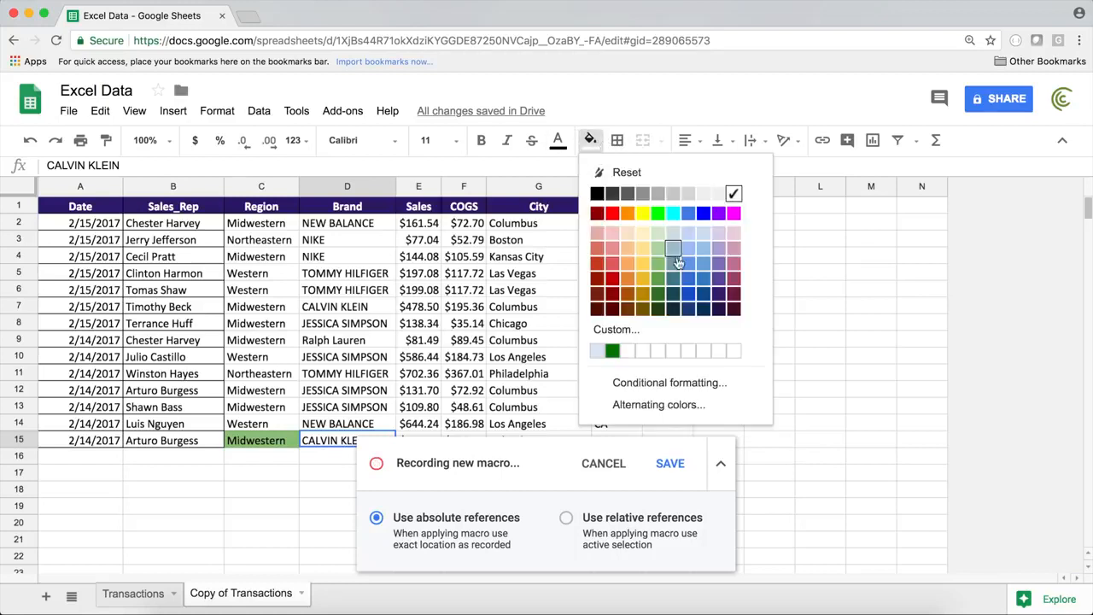
left_click(663, 278)
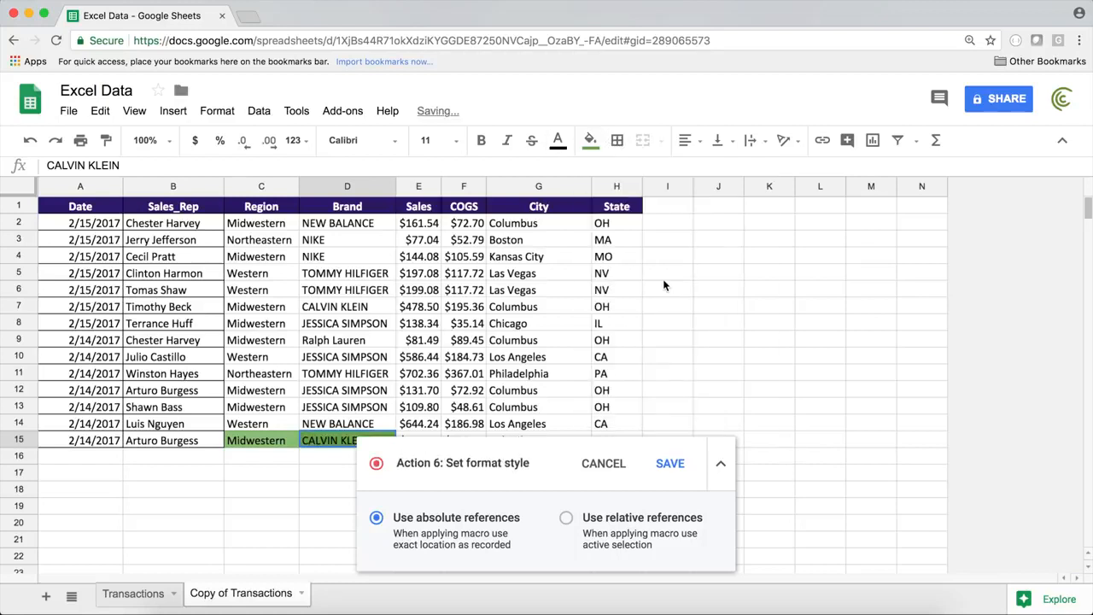
- Stop recording and save the macro under the name ShortCuts
left_click(670, 463)
type("ShortCuts")
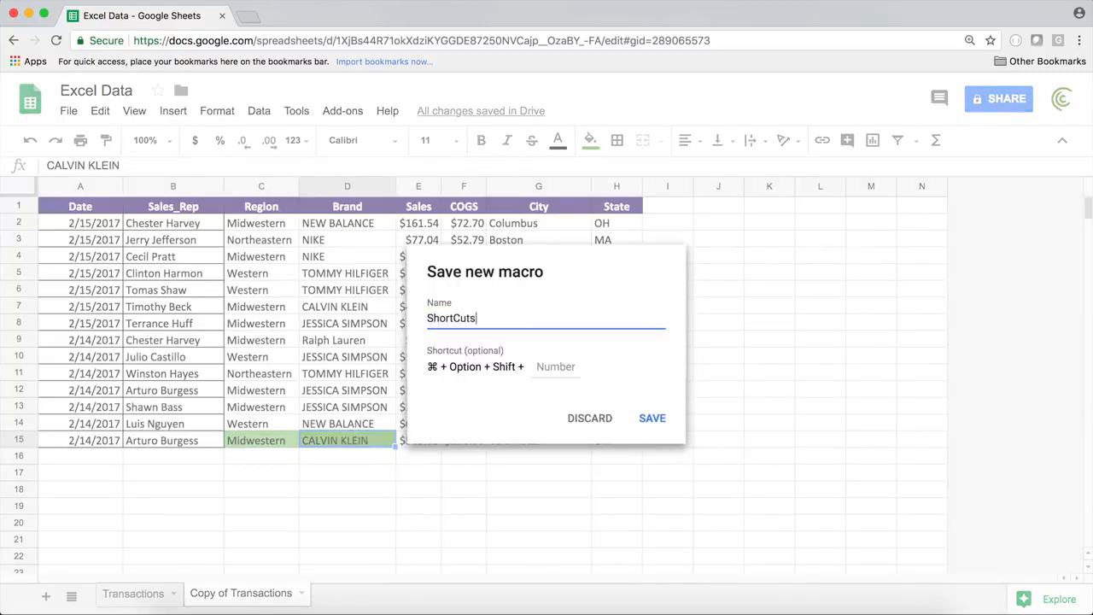
left_click(646, 420)
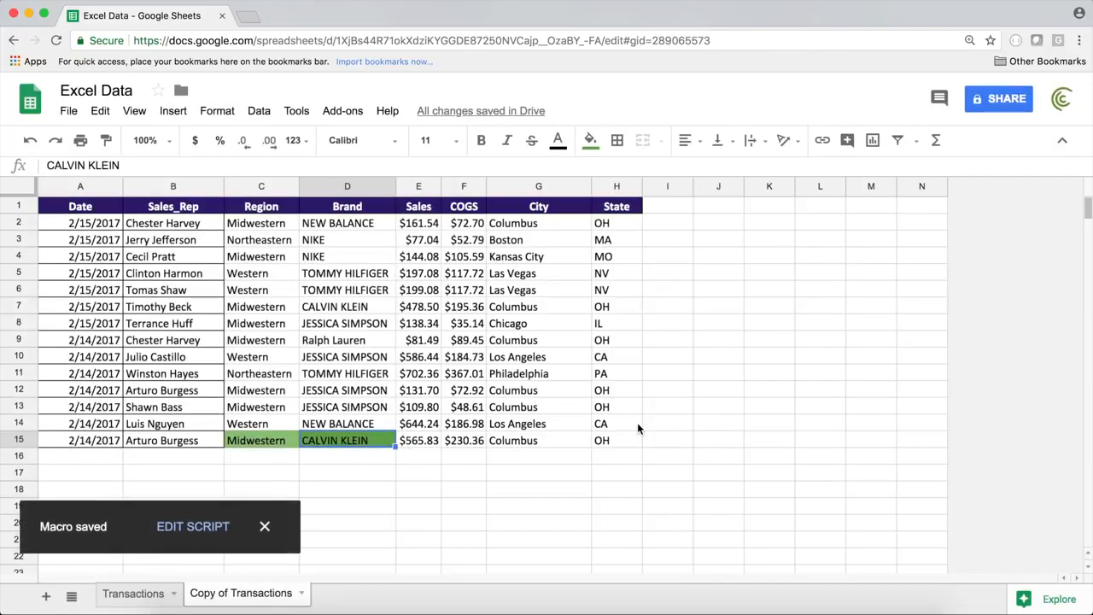
- Open the saved macro's script and compare the ShortCuts function's B1:B15 selection and border lines with the Sales_Rep column in the sheet
left_click(206, 528)
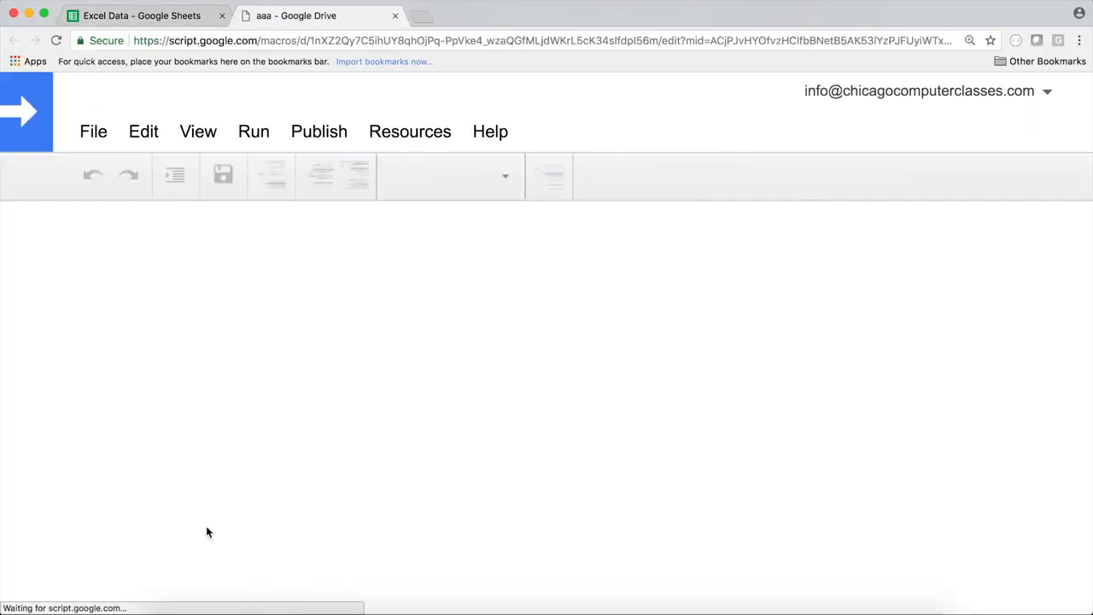
double_click(570, 289)
left_click_drag(278, 306, 743, 309)
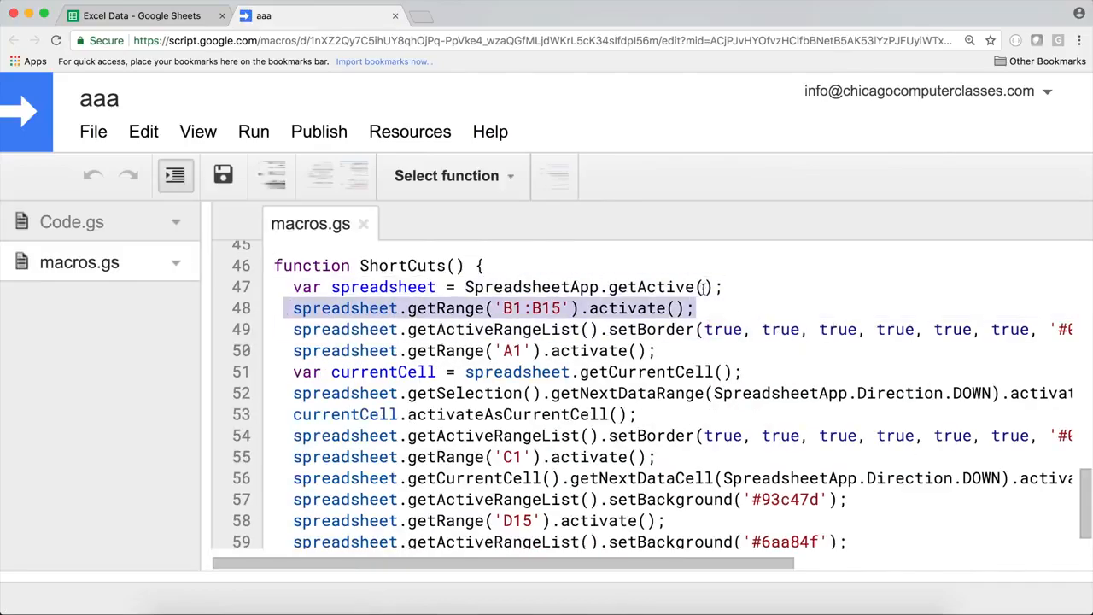
left_click(163, 8)
left_click_drag(171, 208, 171, 439)
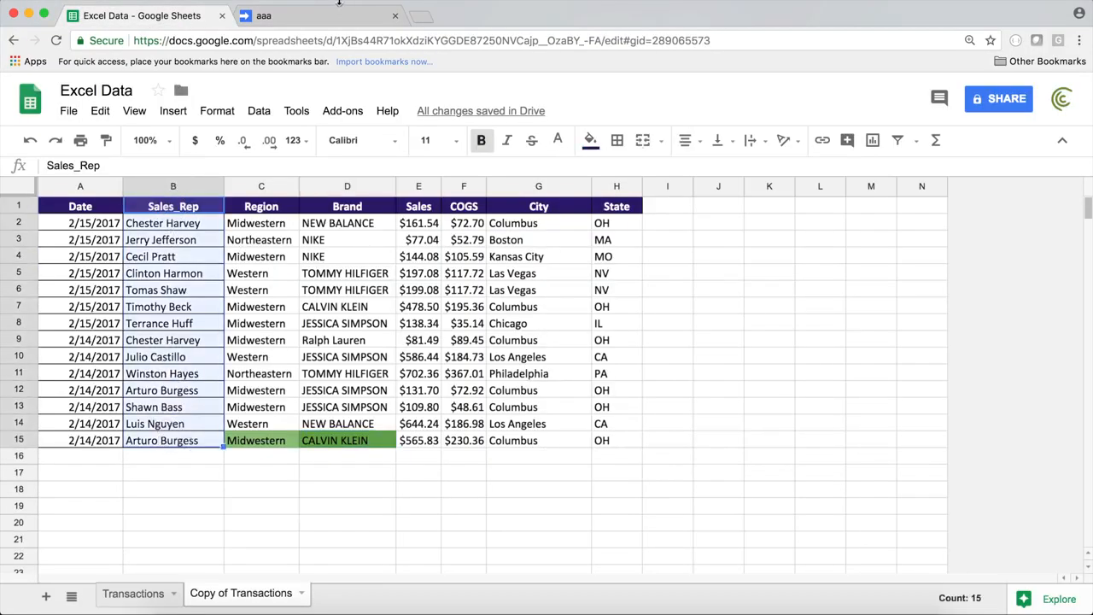
left_click(340, 5)
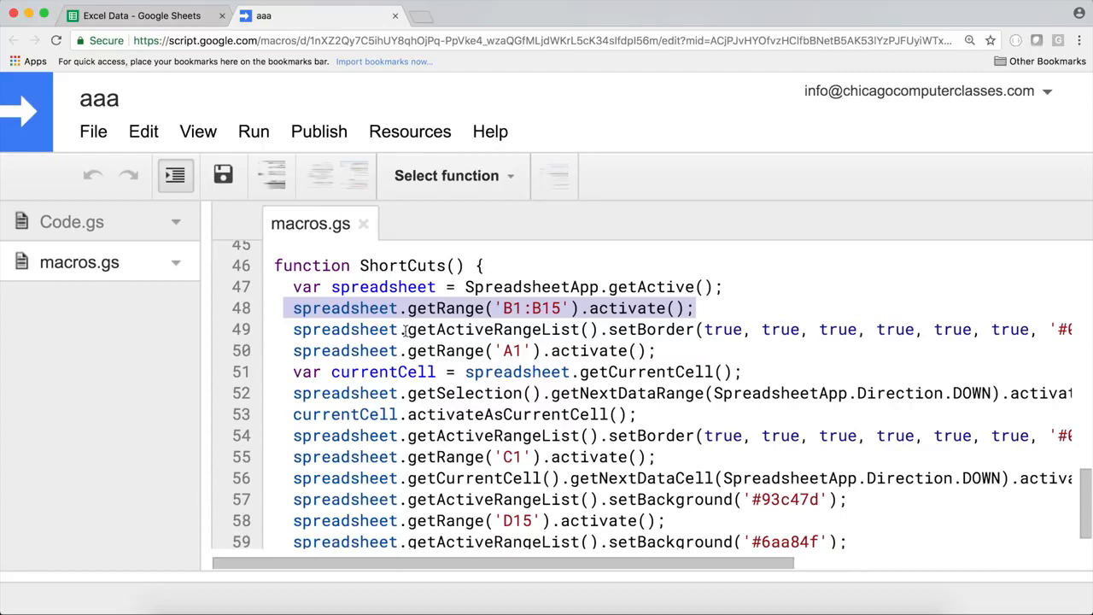
left_click_drag(606, 330, 525, 340)
left_click(610, 330)
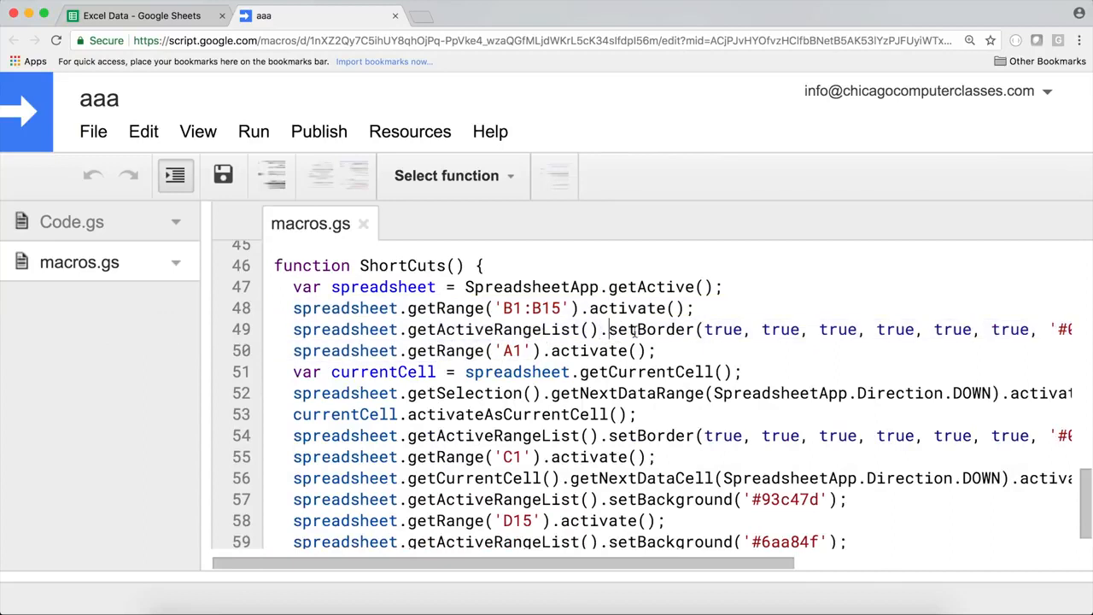
- Examine how ShortCuts extends the selection down from A1 with getNextDataRange before setBorder, in contrast to the fixed B1:B15 range
scroll(577, 346, "down", 1)
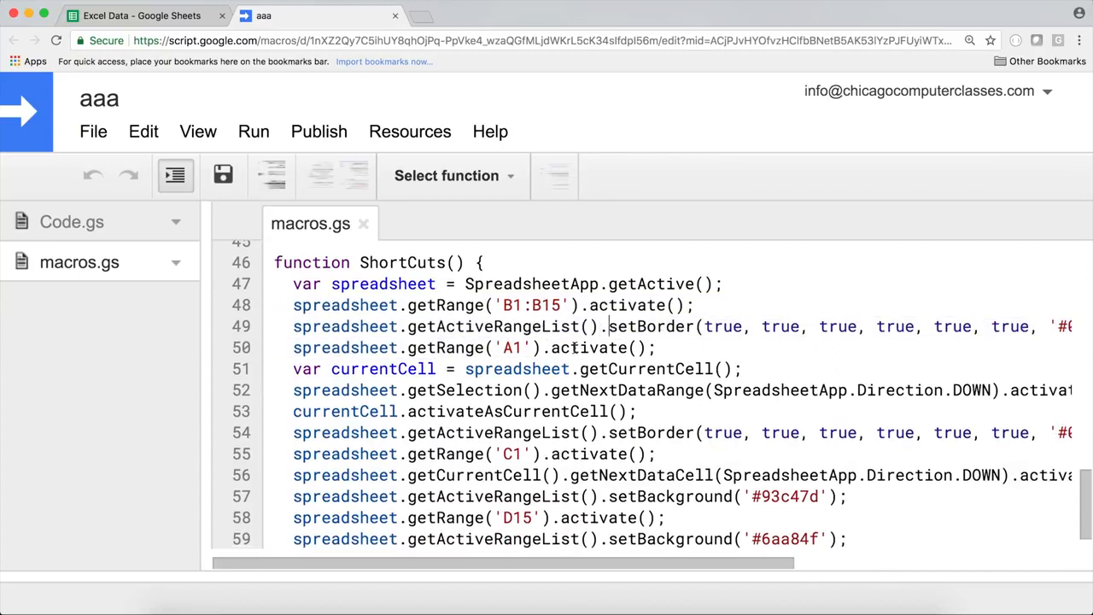
scroll(579, 350, "down", 1)
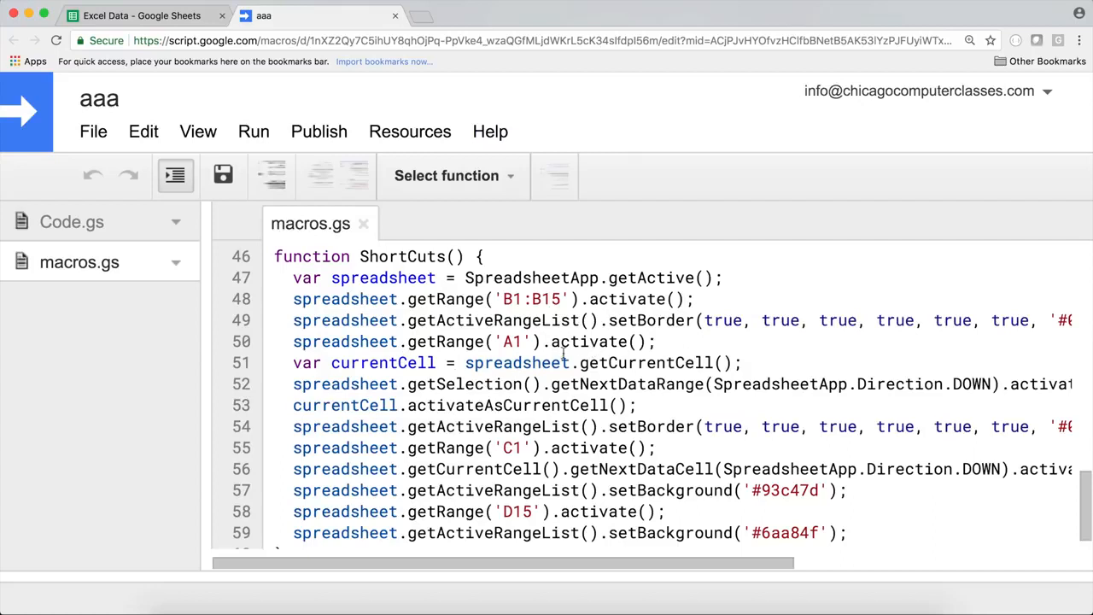
left_click_drag(398, 342, 679, 348)
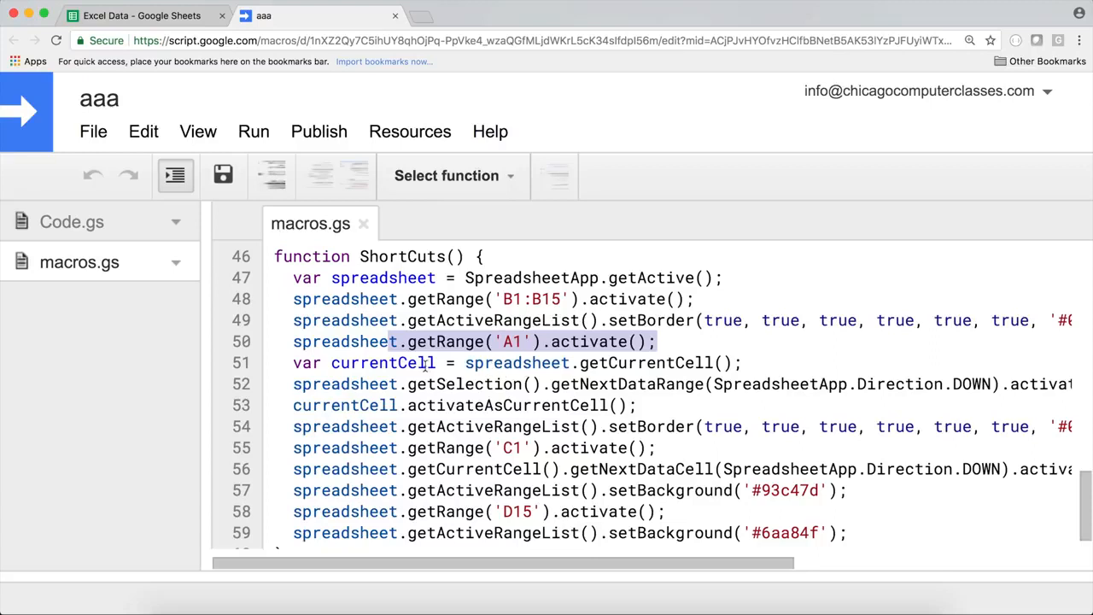
left_click_drag(333, 363, 804, 367)
left_click_drag(439, 386, 744, 386)
left_click_drag(703, 563, 847, 562)
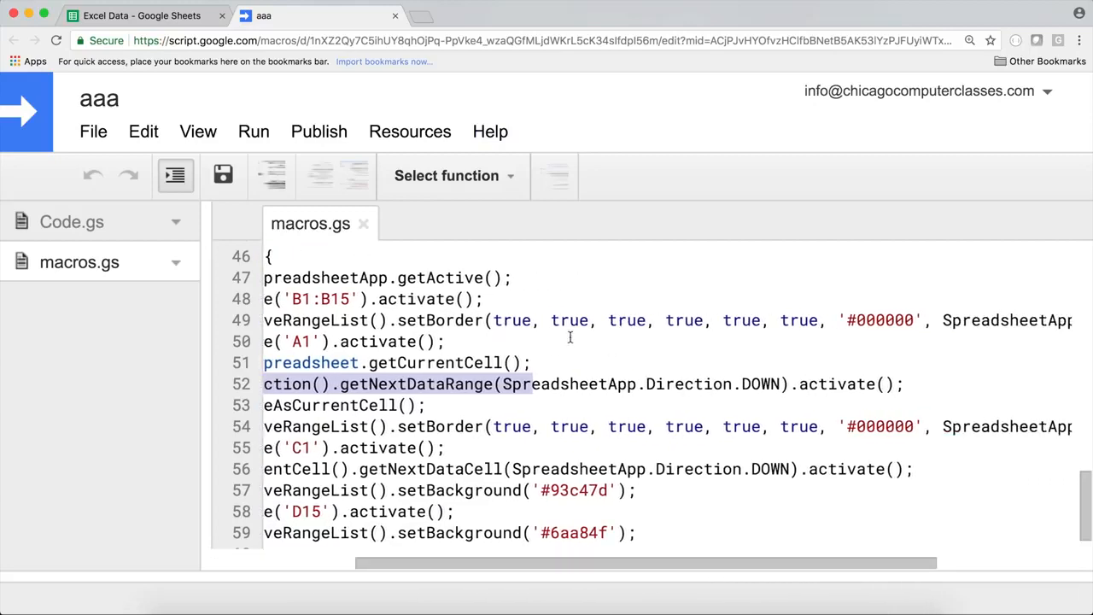
left_click_drag(286, 299, 362, 299)
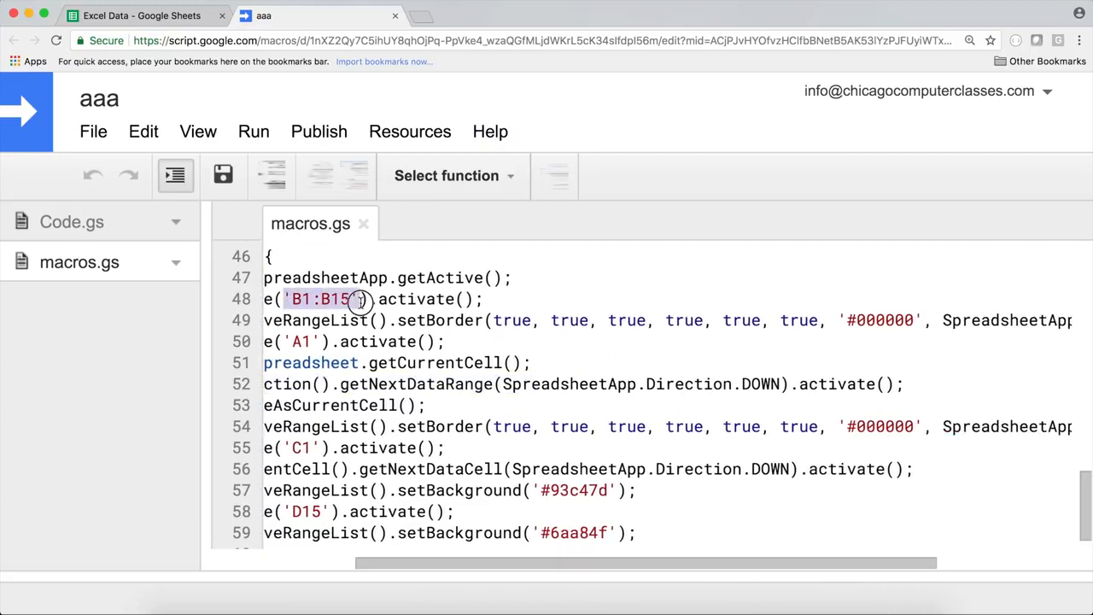
left_click_drag(501, 386, 780, 386)
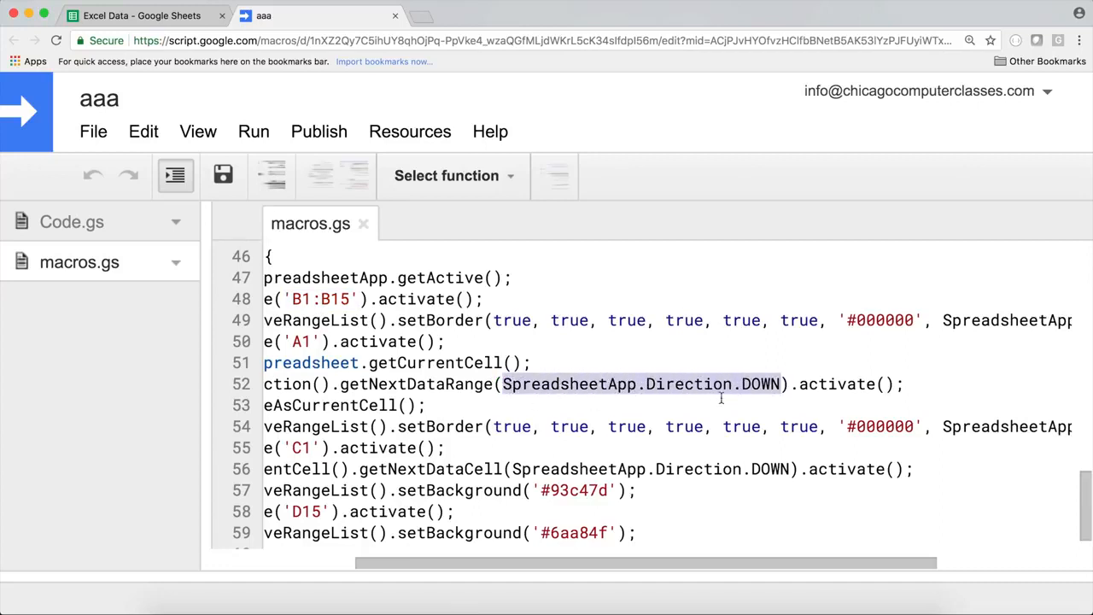
double_click(572, 385)
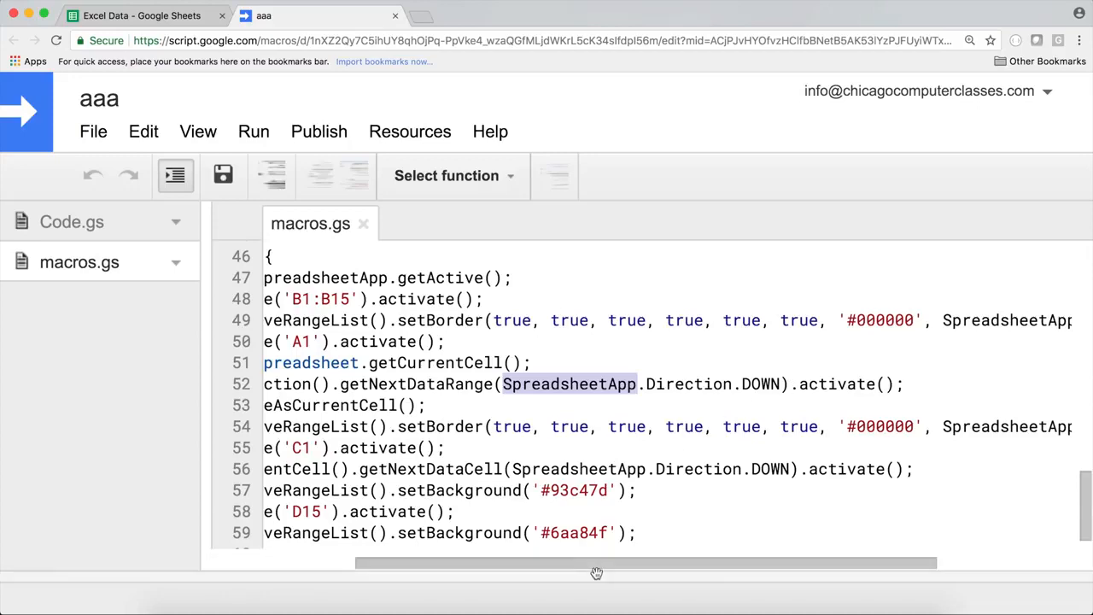
left_click_drag(612, 564, 463, 561)
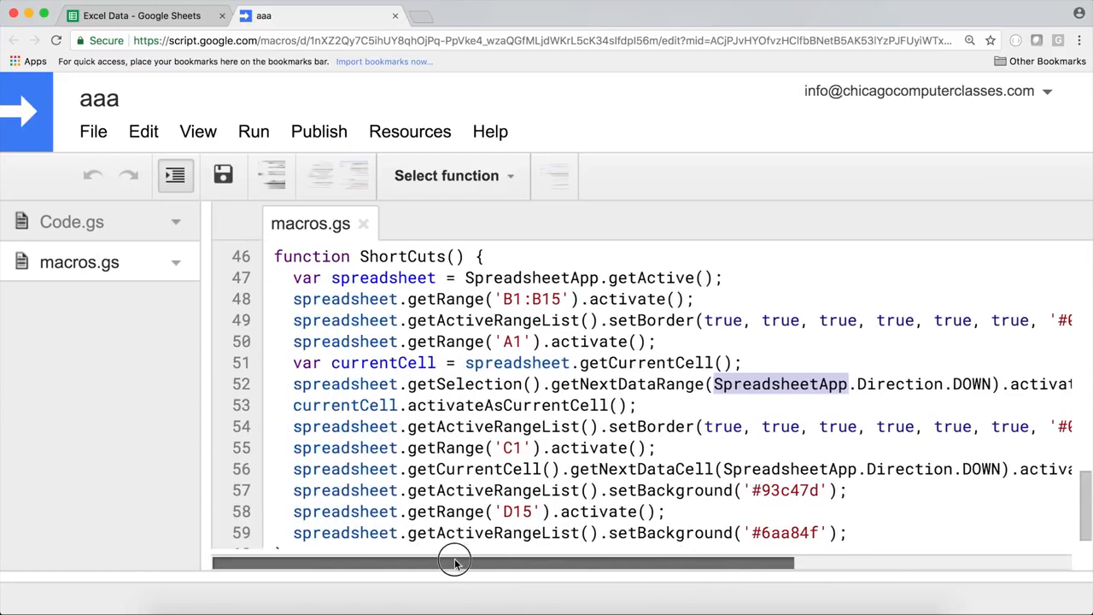
double_click(529, 408)
left_click_drag(521, 426, 1025, 427)
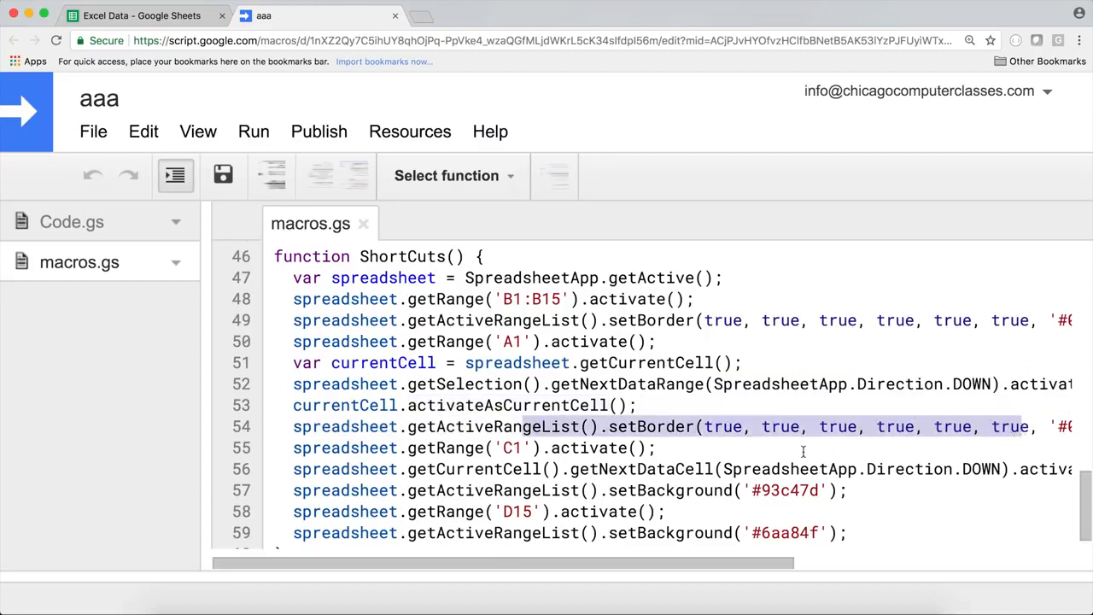
scroll(801, 452, "down", 1)
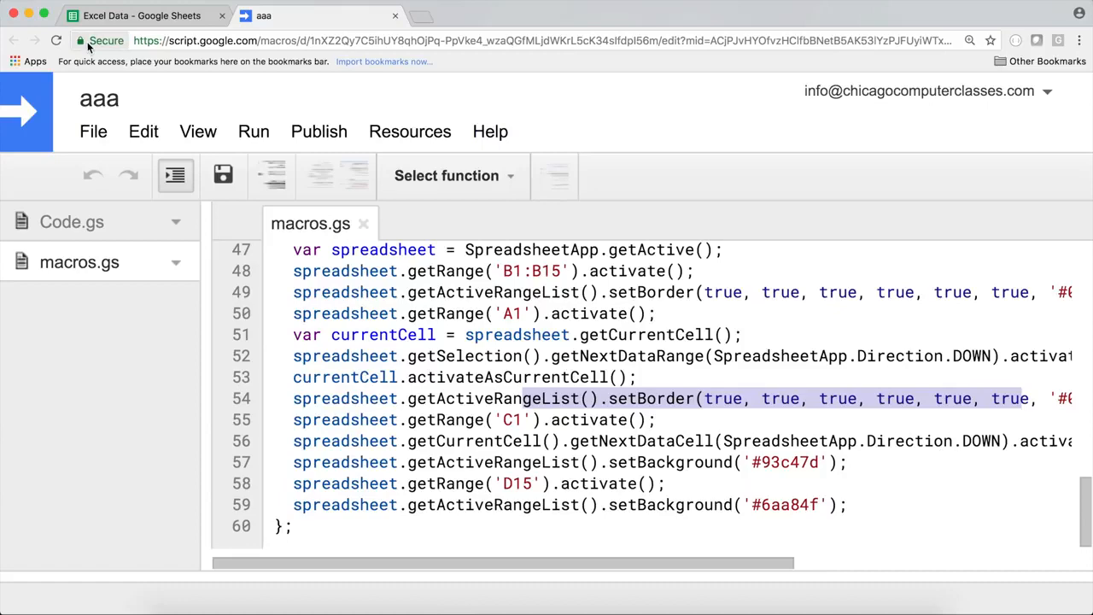
- Compare the Region header cell with the C1, getNextDataCell and setBackground lines that jump down and color the column's last cell
left_click(100, 17)
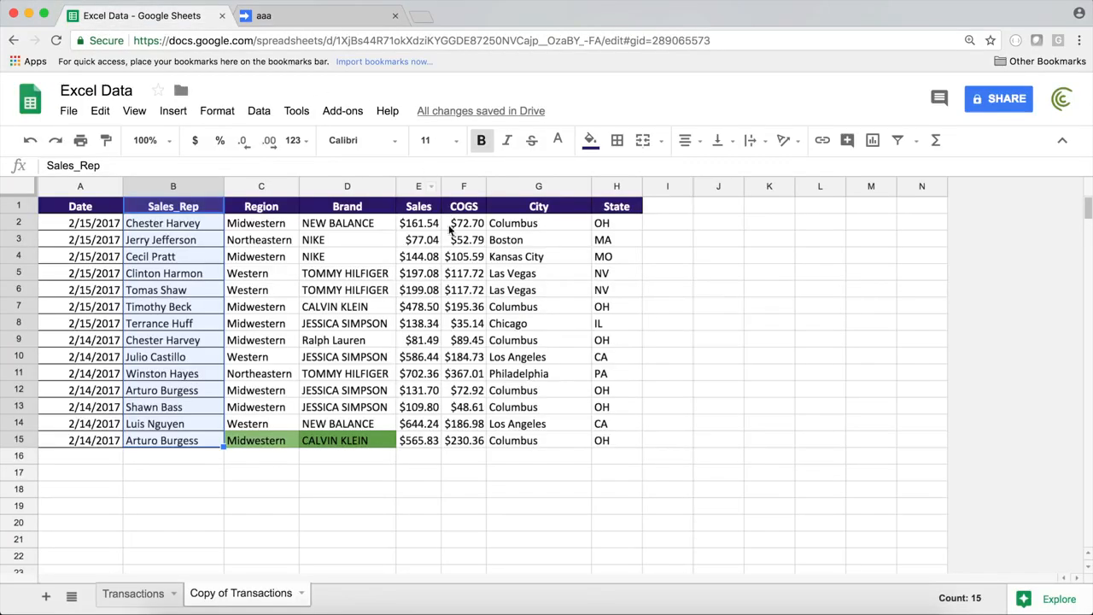
left_click(268, 209)
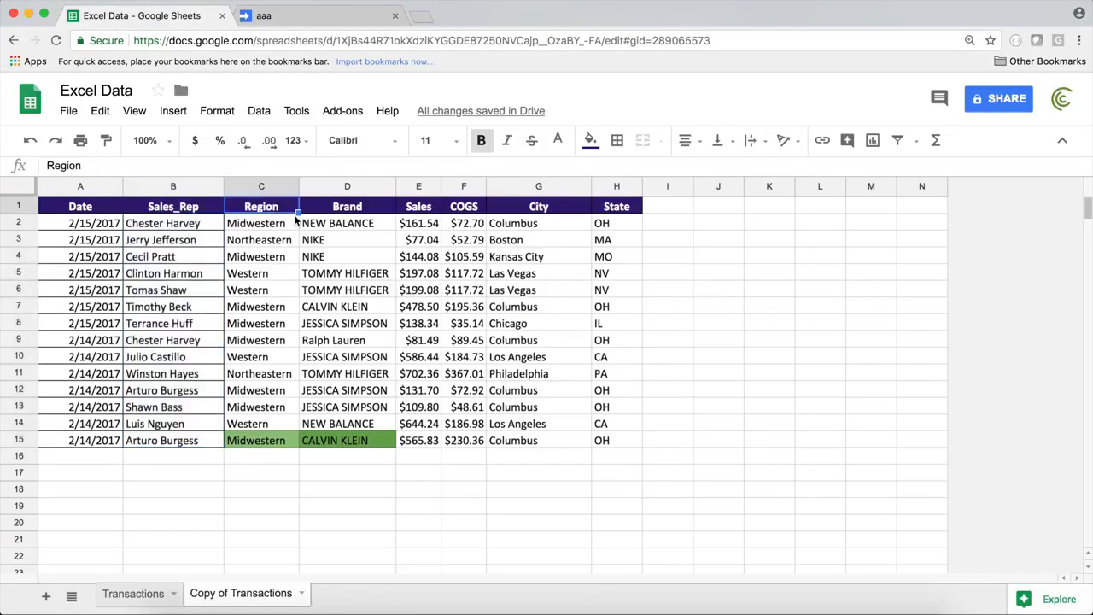
left_click(282, 13)
double_click(516, 420)
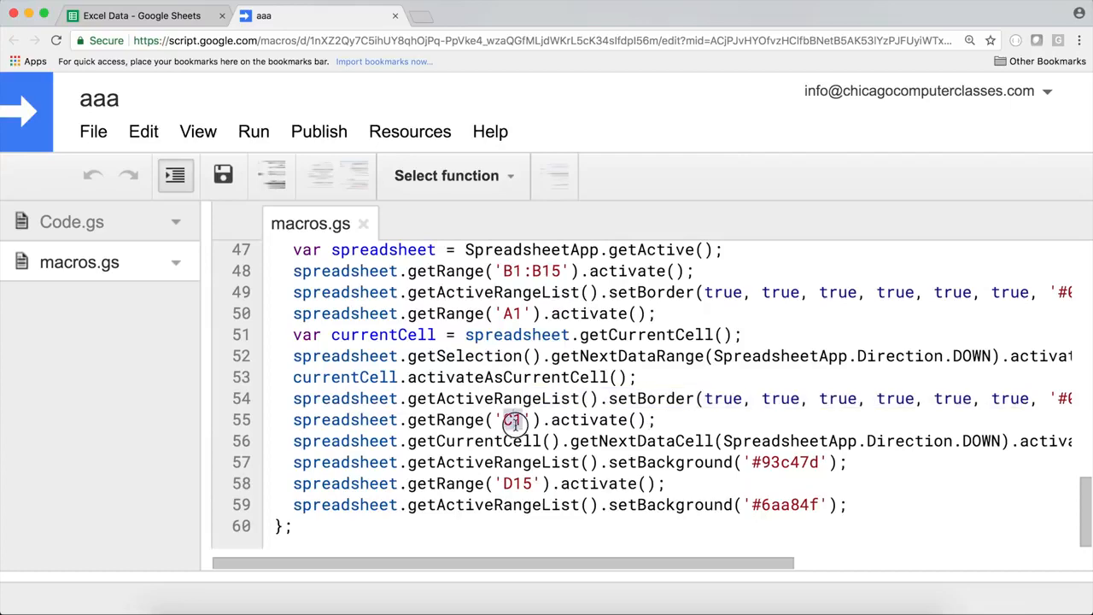
left_click(205, 15)
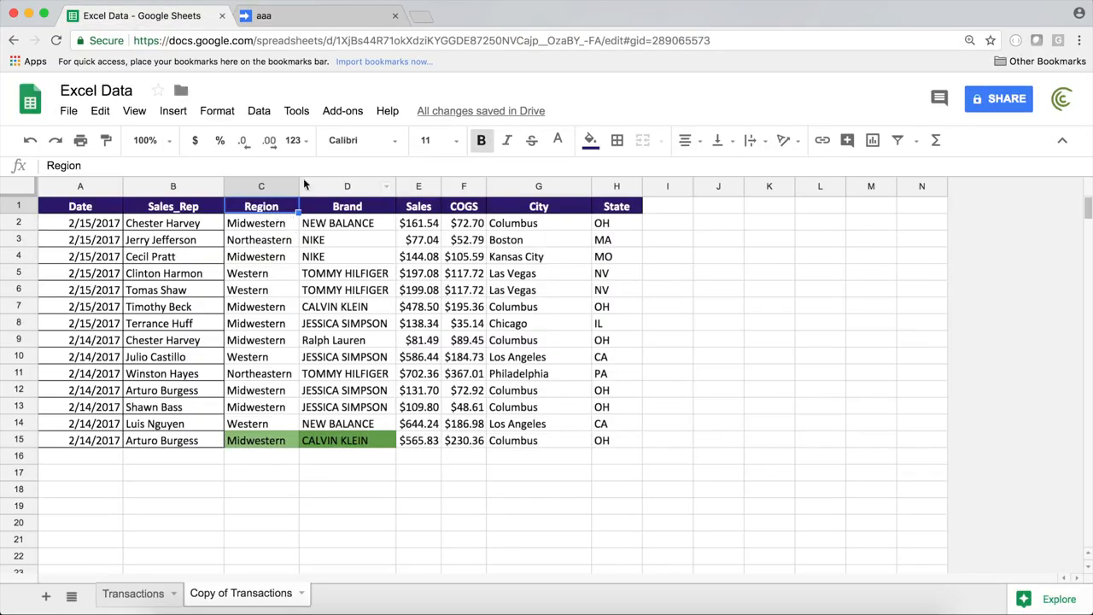
left_click(282, 15)
left_click_drag(544, 441, 1006, 440)
double_click(982, 441)
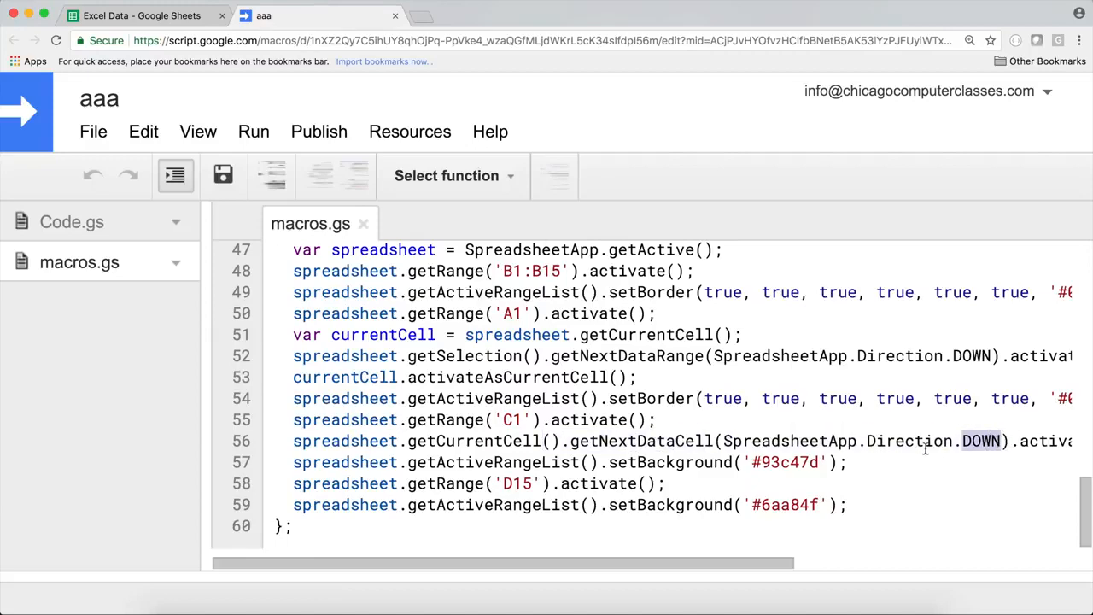
left_click_drag(766, 563, 688, 552)
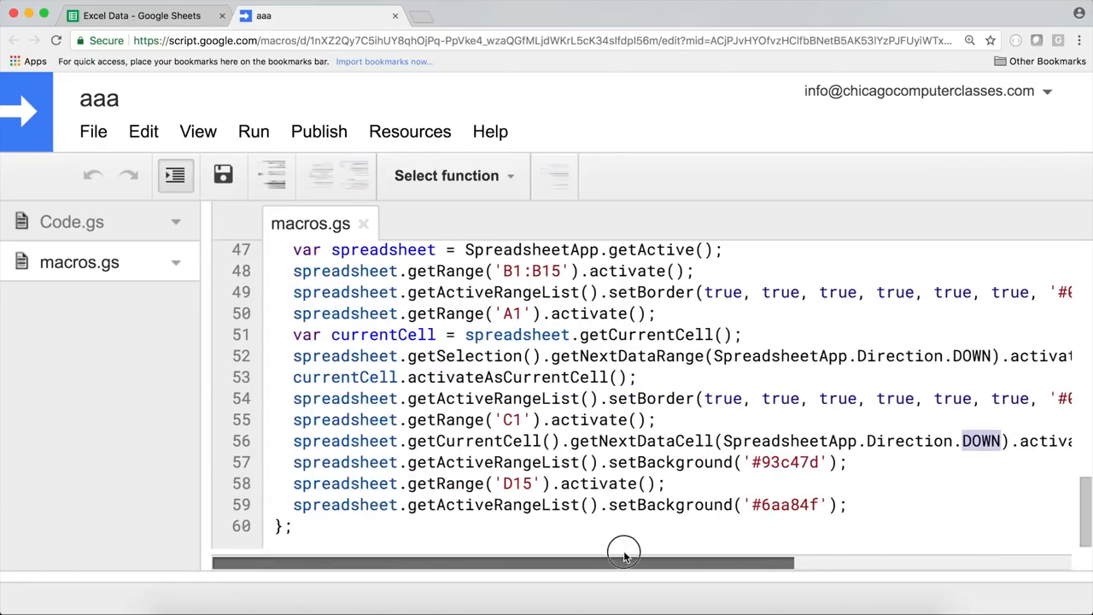
double_click(462, 462)
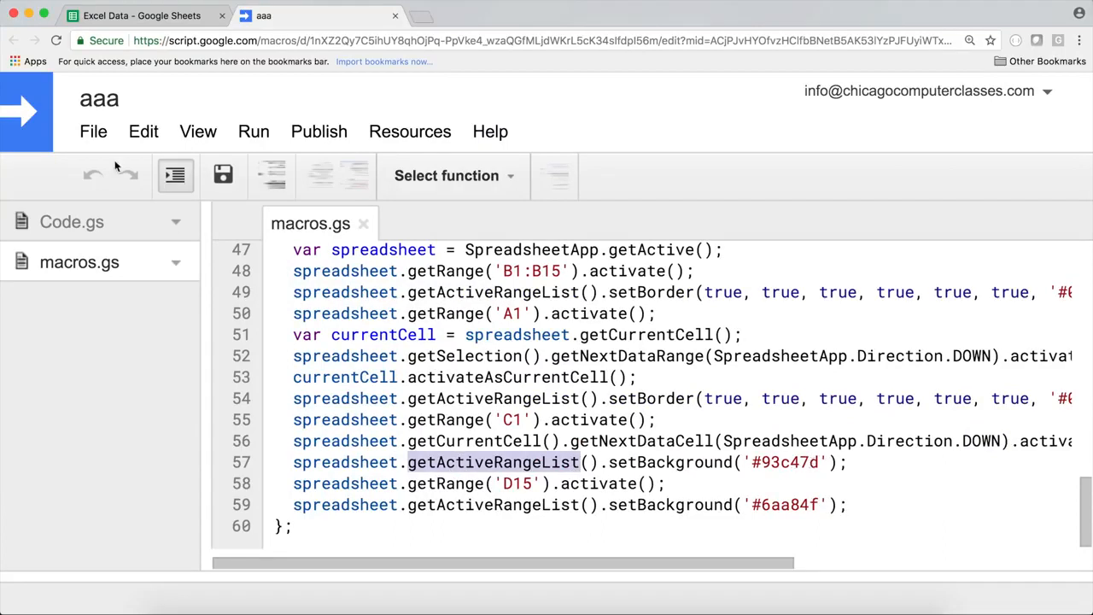
- Check the last Brand cell in the sheet against the script's D15 activation and background lines
left_click(89, 7)
left_click(356, 440)
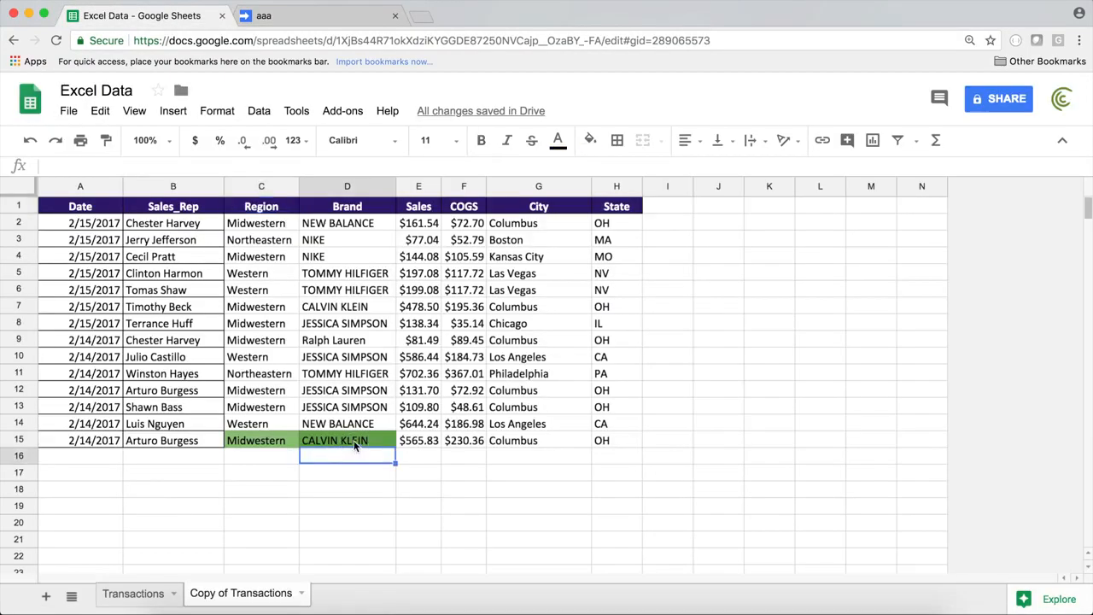
left_click(261, 16)
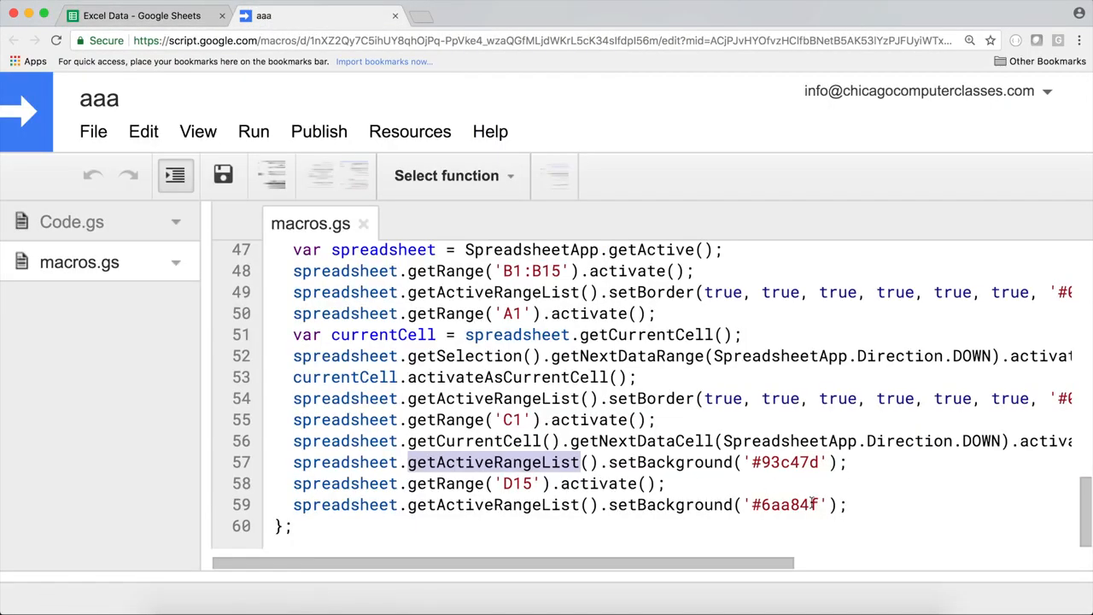
- Return to the spreadsheet and clear all formatting from the data range A1:H15
left_click(133, 19)
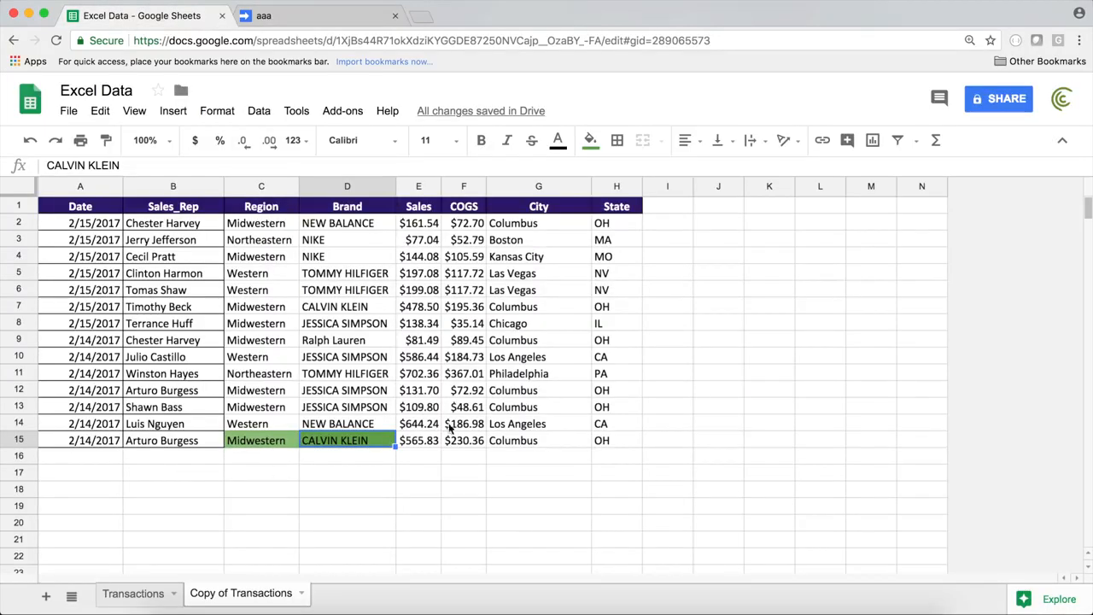
mouse_move(620, 439)
left_mouse_down()
mouse_move(29, 215)
mouse_move(80, 206)
mouse_move(134, 219)
mouse_move(632, 451)
left_mouse_up()
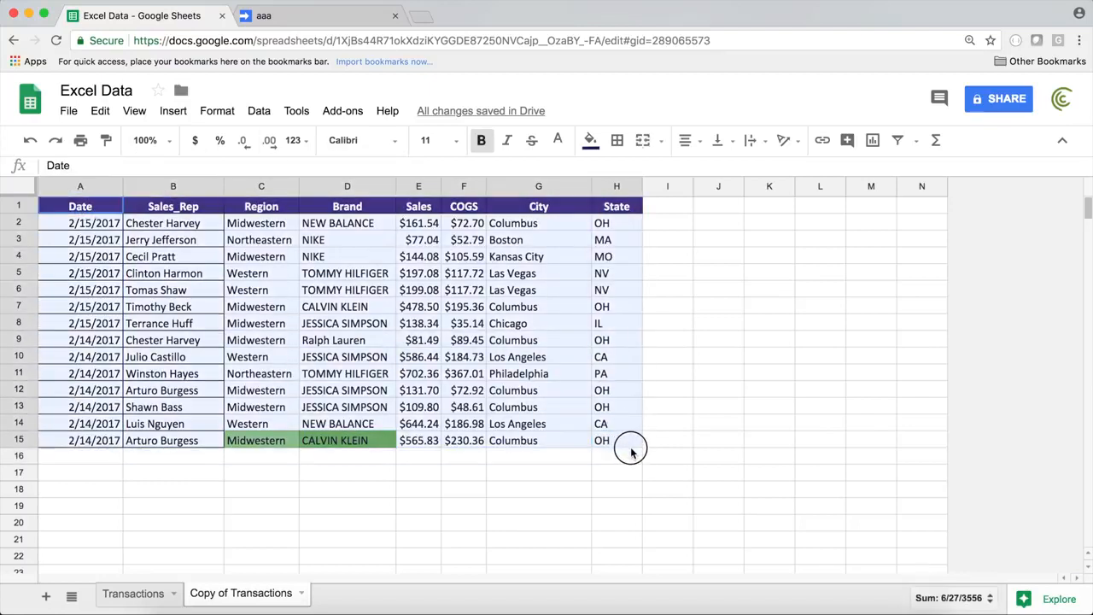
left_click(219, 113)
left_click(262, 459)
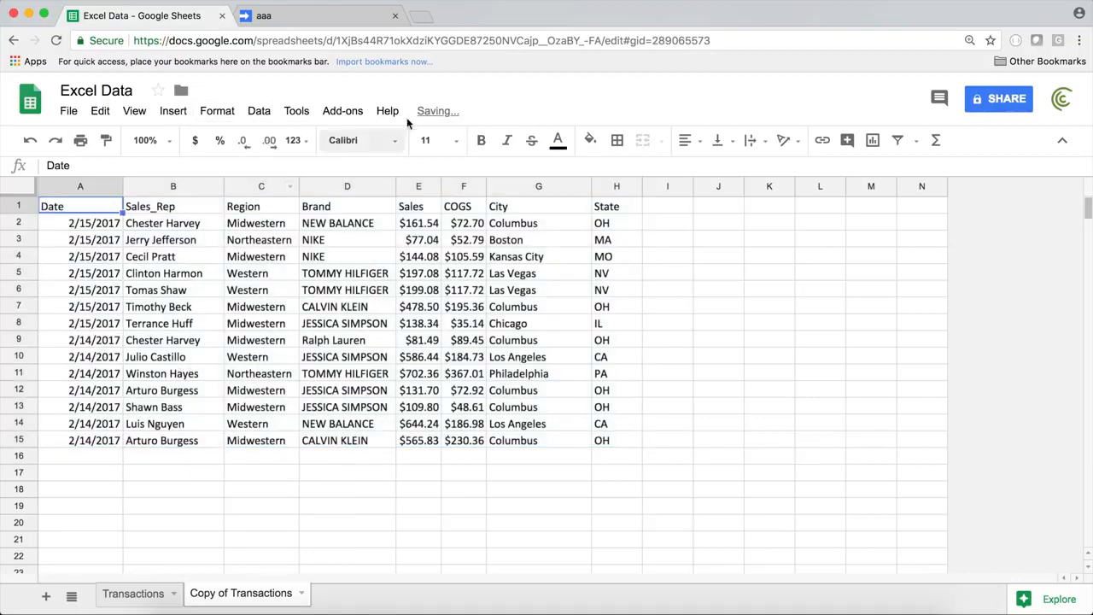
- Run the ShortCuts macro on the unformatted data
left_click(296, 112)
mouse_move(383, 202)
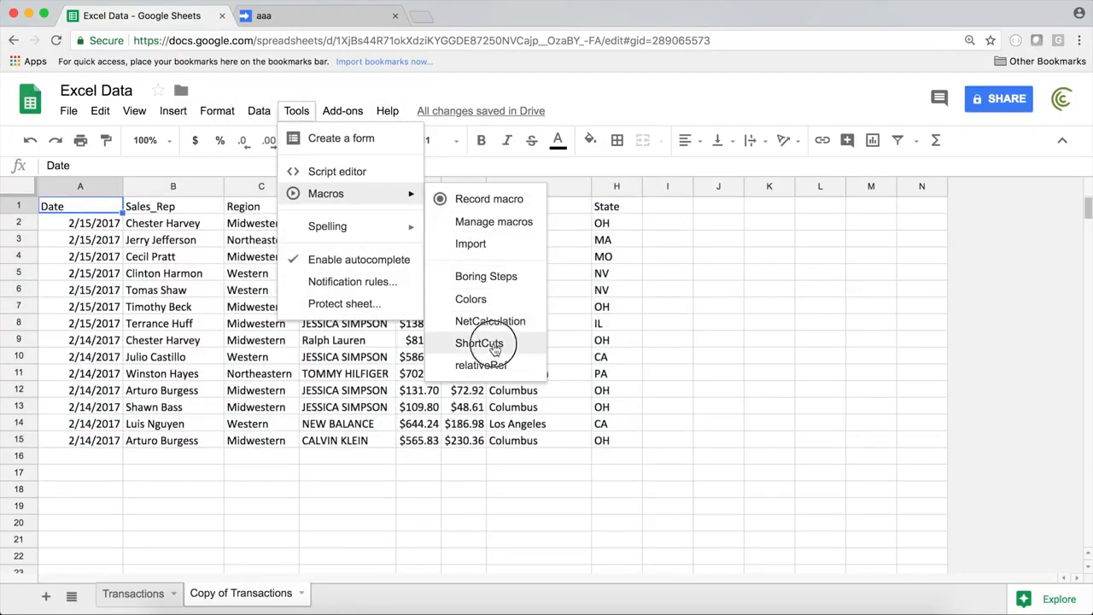
left_click(497, 352)
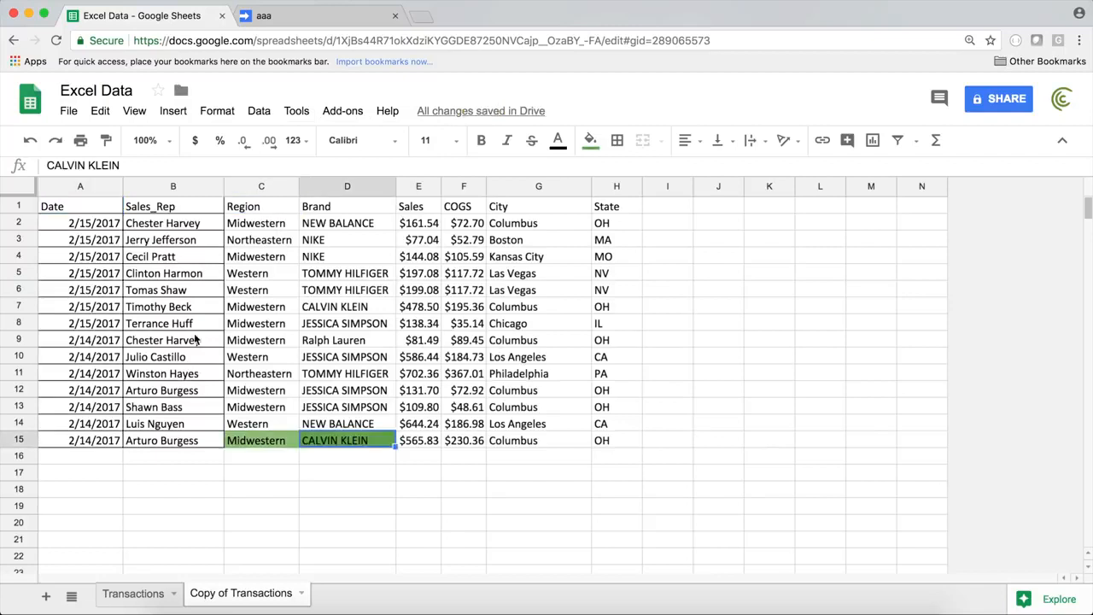
- Check the macro's borders on the Date and Sales_Rep columns and its fills in C15 and D15
left_click_drag(92, 214, 111, 440)
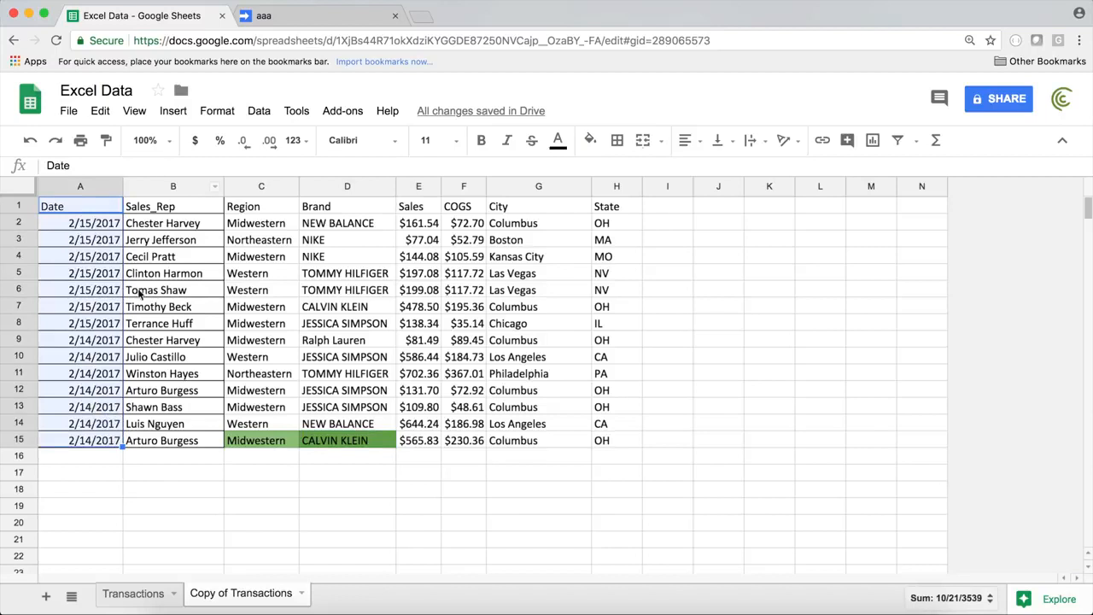
left_click_drag(185, 205, 188, 441)
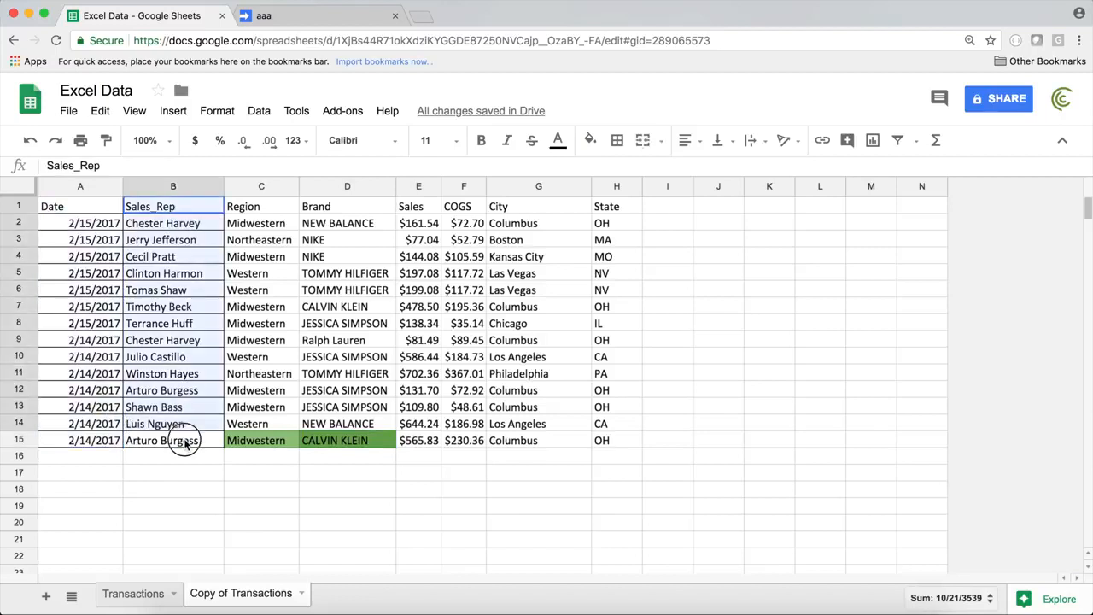
left_click(275, 440)
left_click(342, 441)
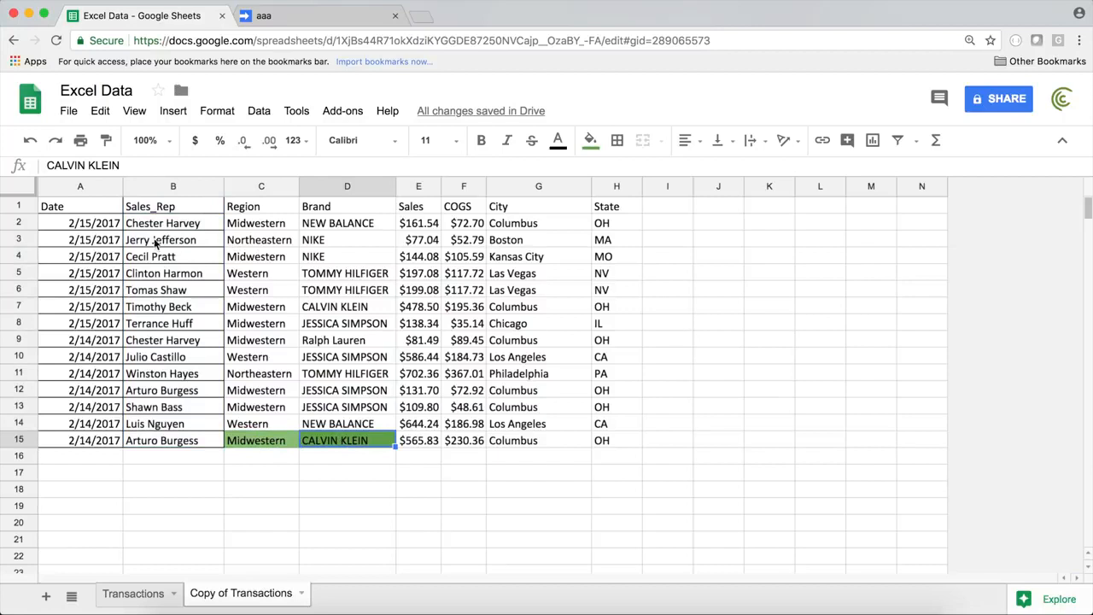
- Clear all formatting from the data range A1:H16
left_click(97, 207)
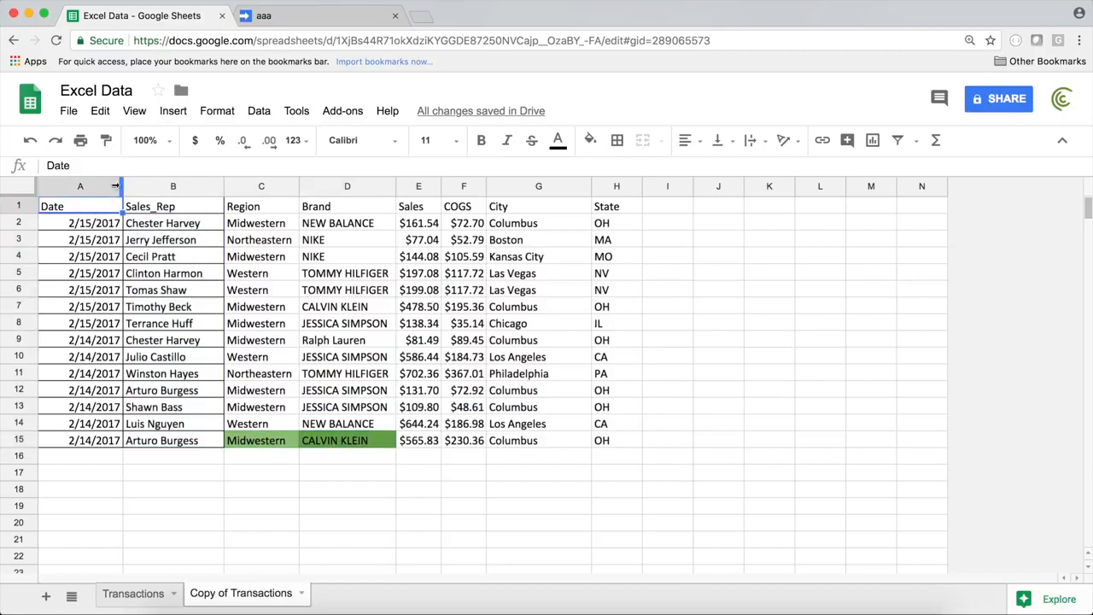
left_click_drag(98, 204, 618, 462)
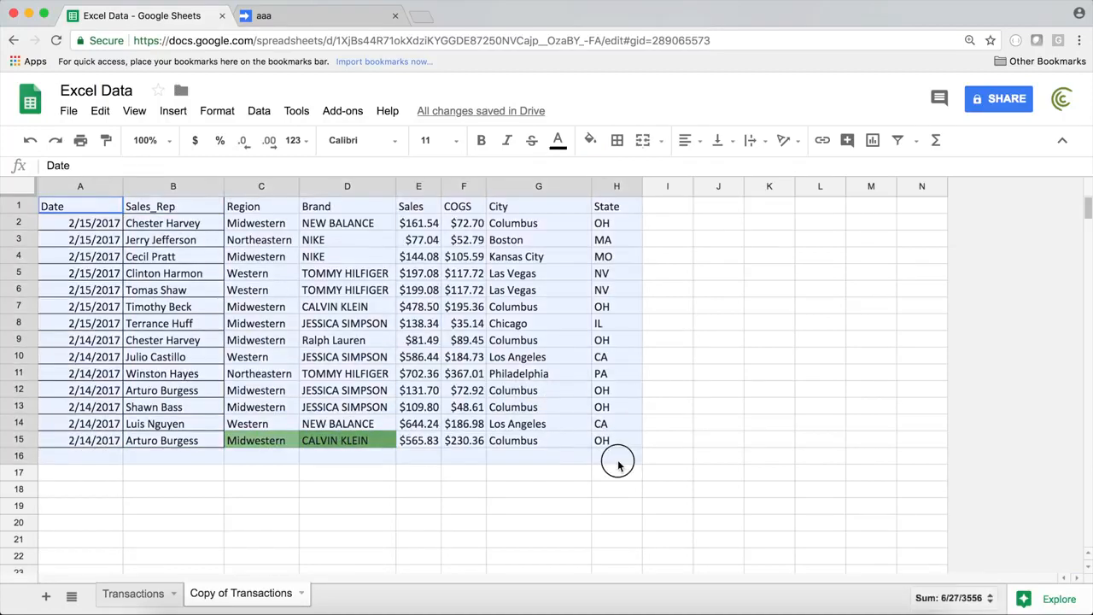
left_click(218, 112)
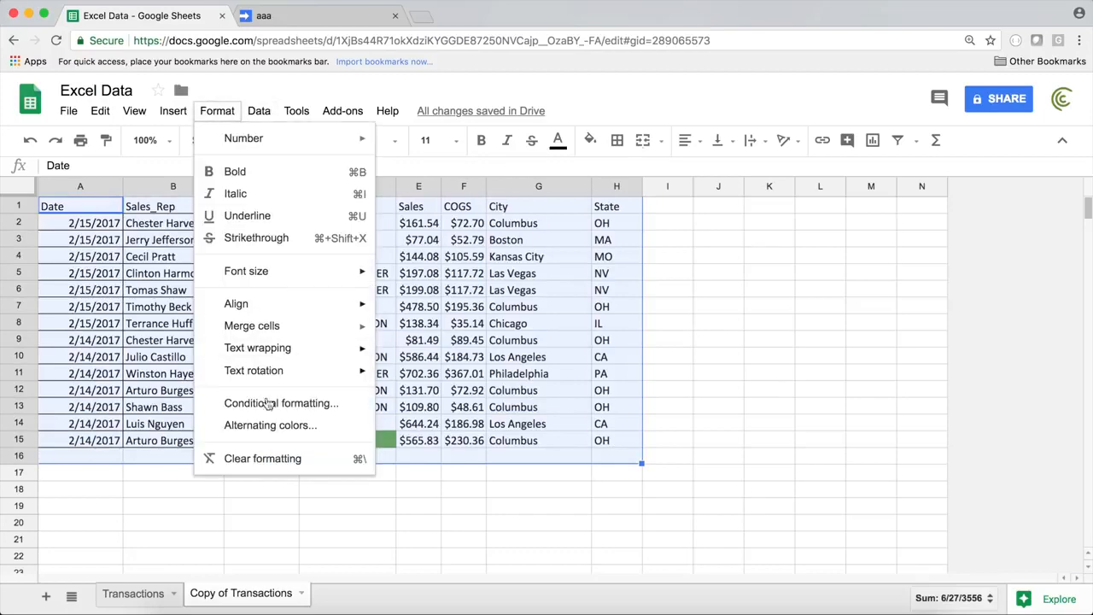
left_click(277, 462)
left_click(276, 386)
- Delete rows 12 through 18 to shorten the data set
left_click_drag(20, 394, 18, 489)
right_click(26, 412)
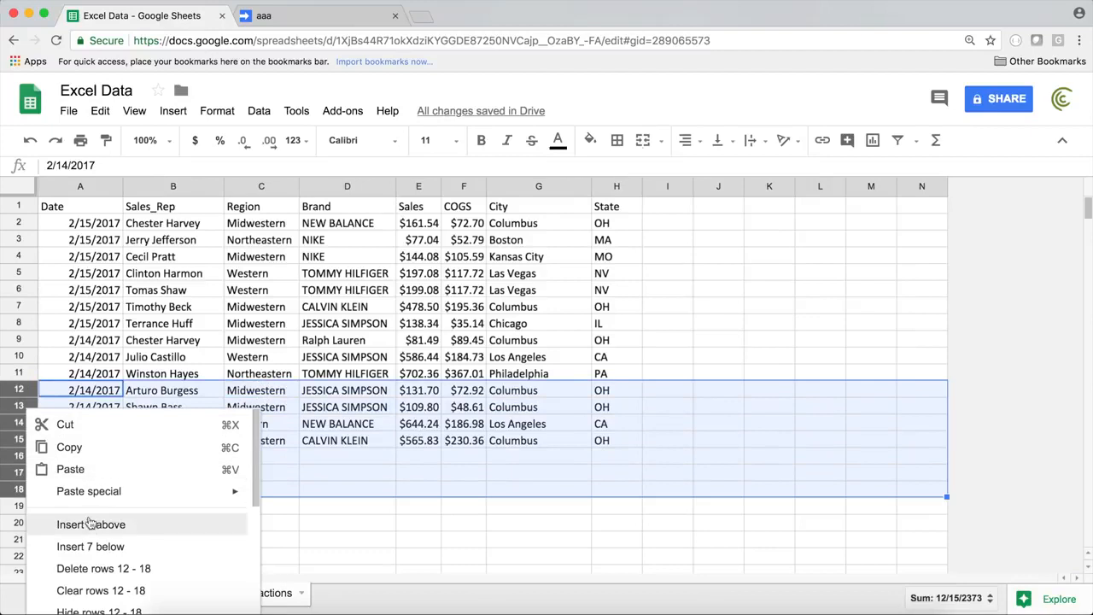
left_click(101, 568)
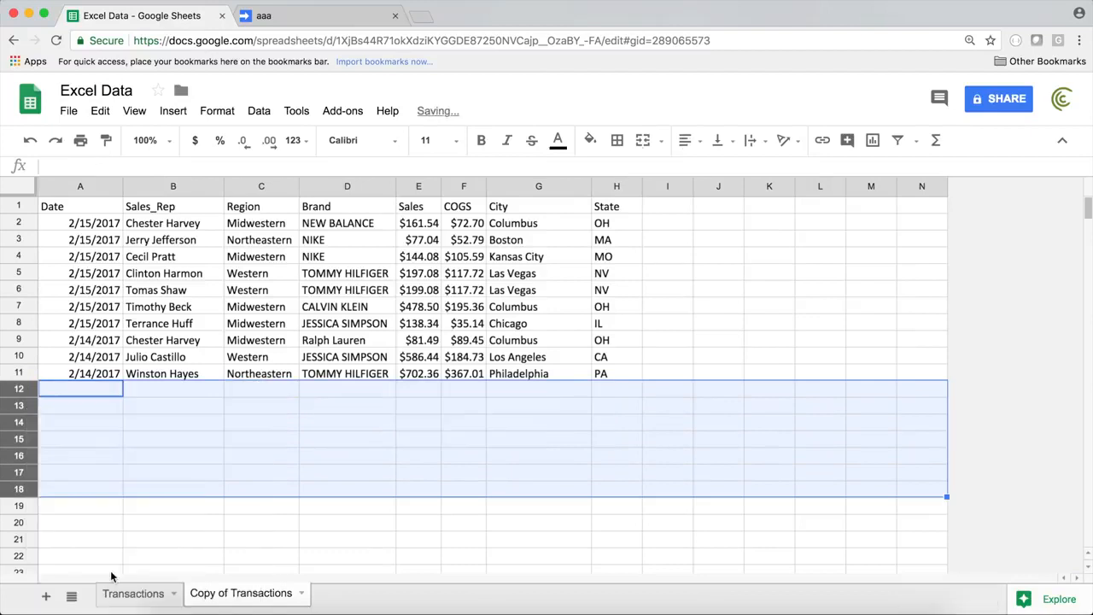
left_click(253, 338)
- Run the ShortCuts macro on the shortened data, starting from the Date header in A1
left_click(109, 208)
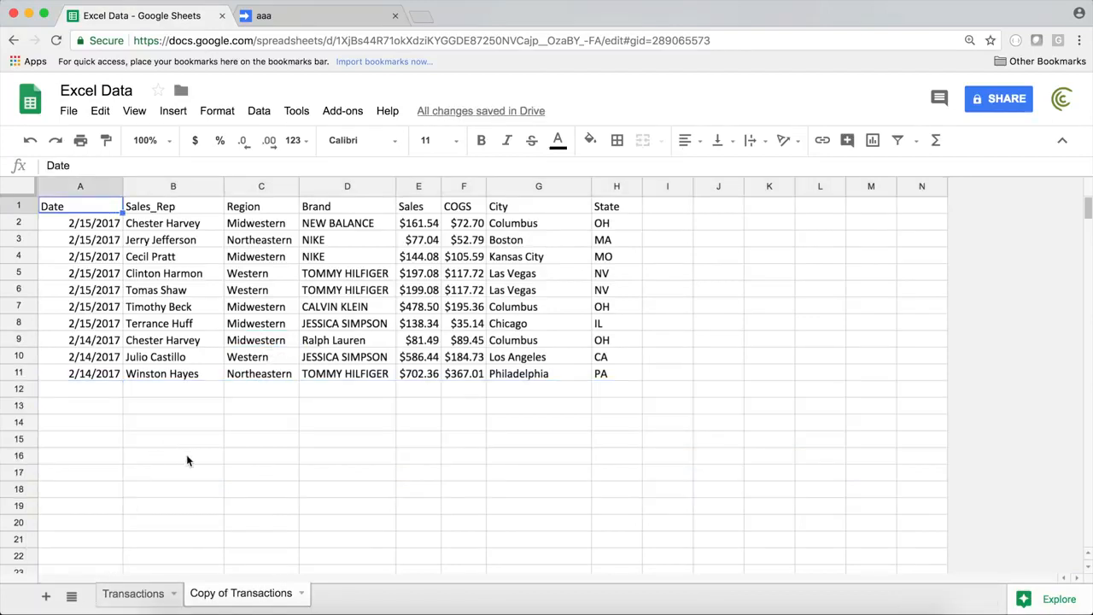
left_click(296, 111)
mouse_move(353, 200)
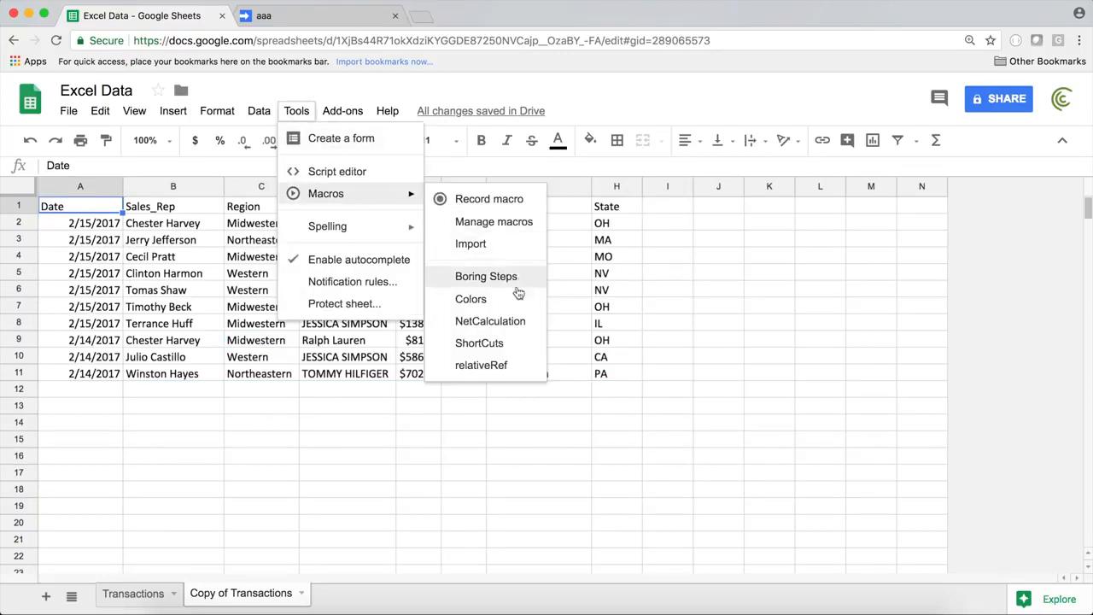
left_click(479, 344)
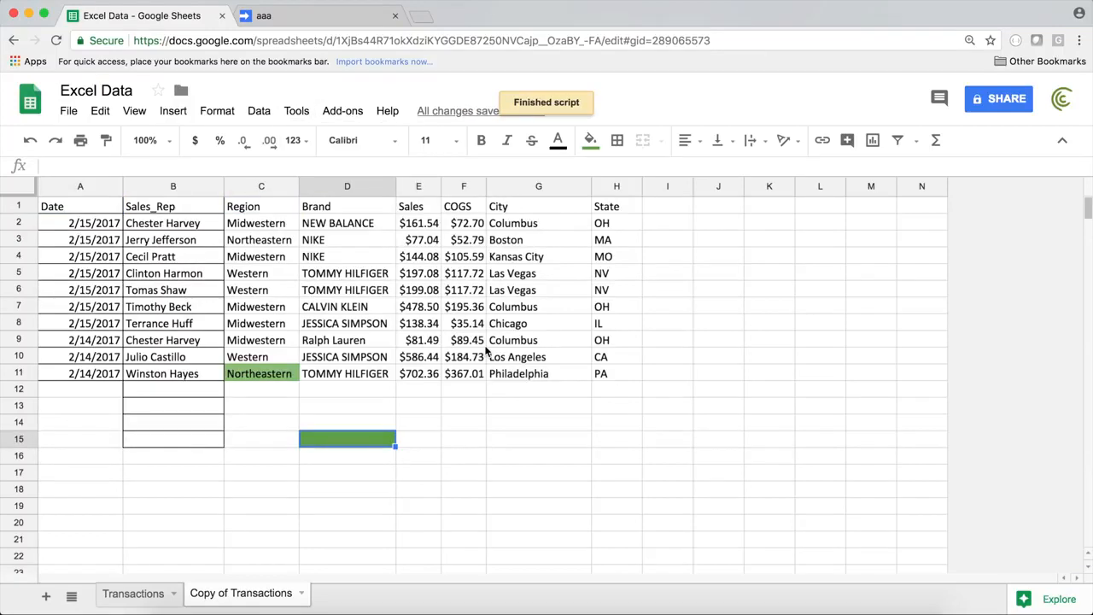
- Compare the macro's borders on the Date and Sales_Rep columns and its fills in C11 and D15 with the extent of the data
left_click_drag(82, 205, 91, 380)
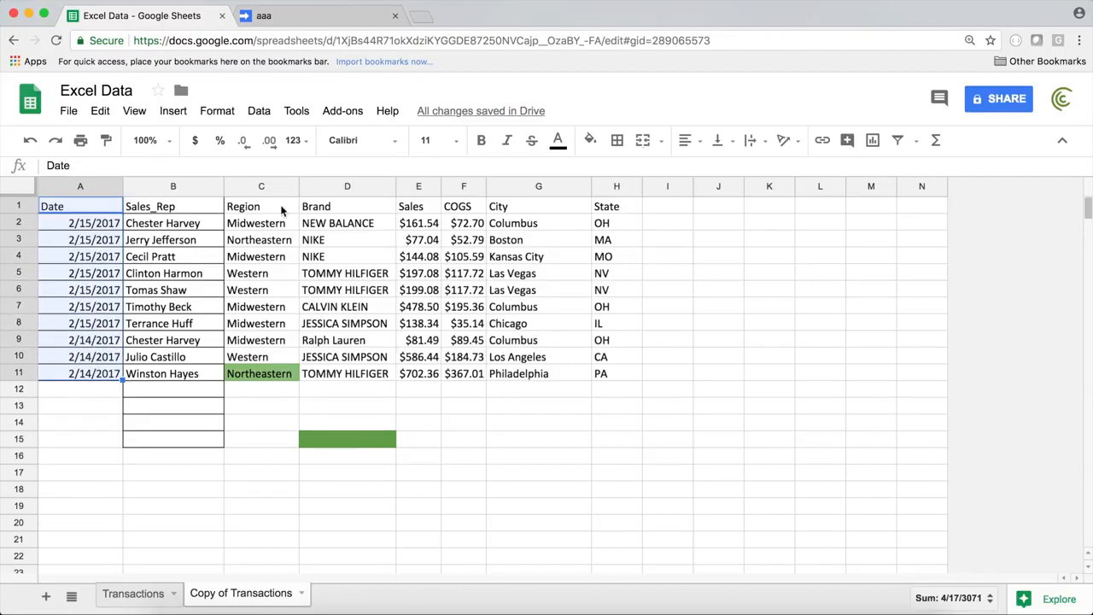
left_click(267, 372)
left_click_drag(193, 225, 191, 439)
left_click_drag(368, 218, 358, 442)
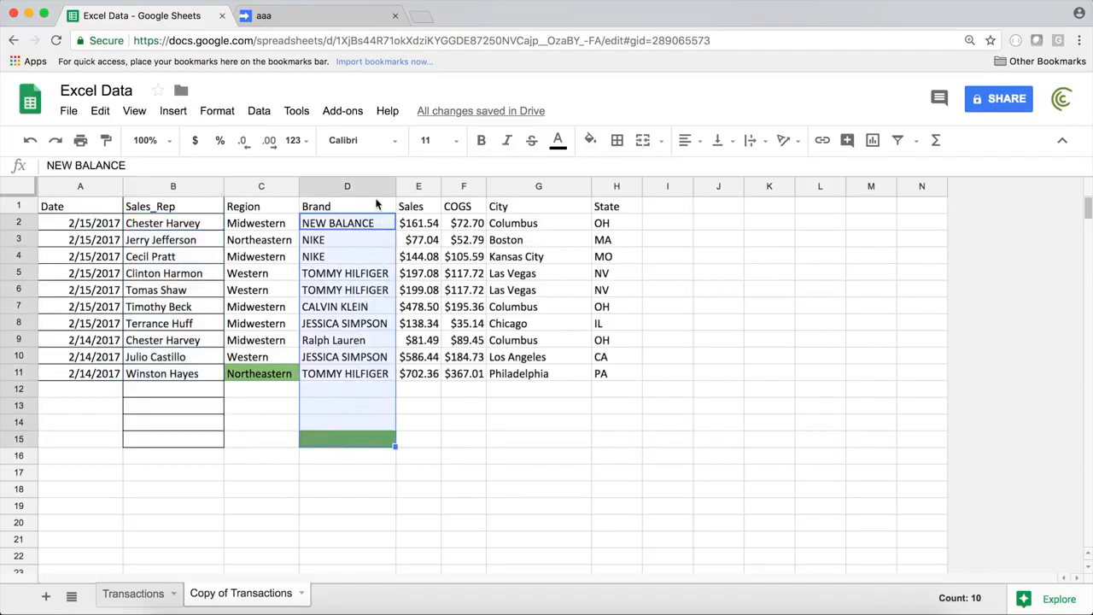
left_click(372, 441)
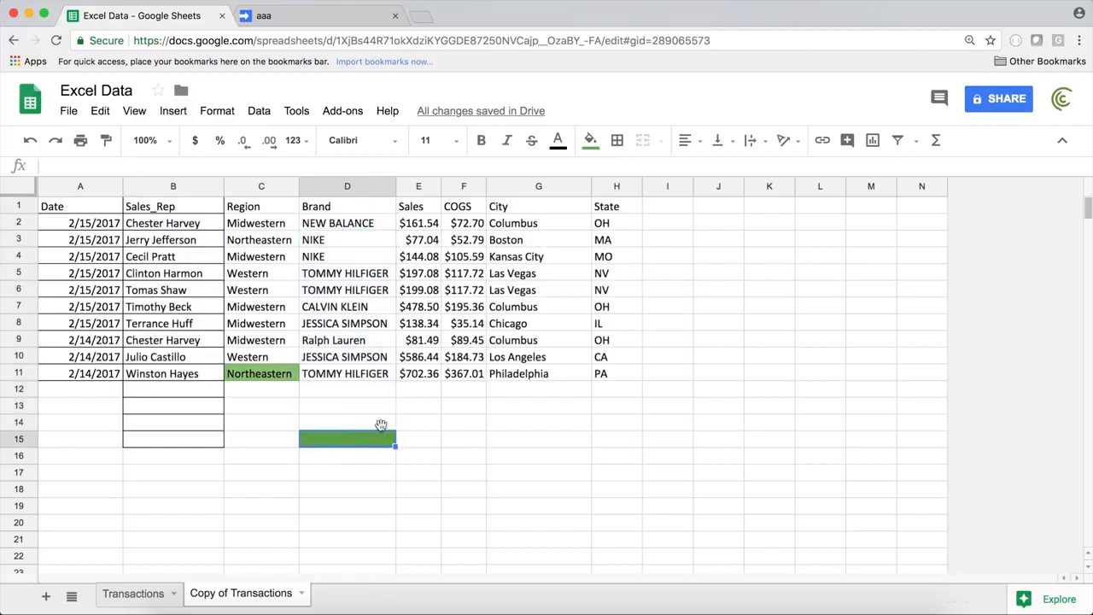
left_click_drag(177, 225, 149, 451)
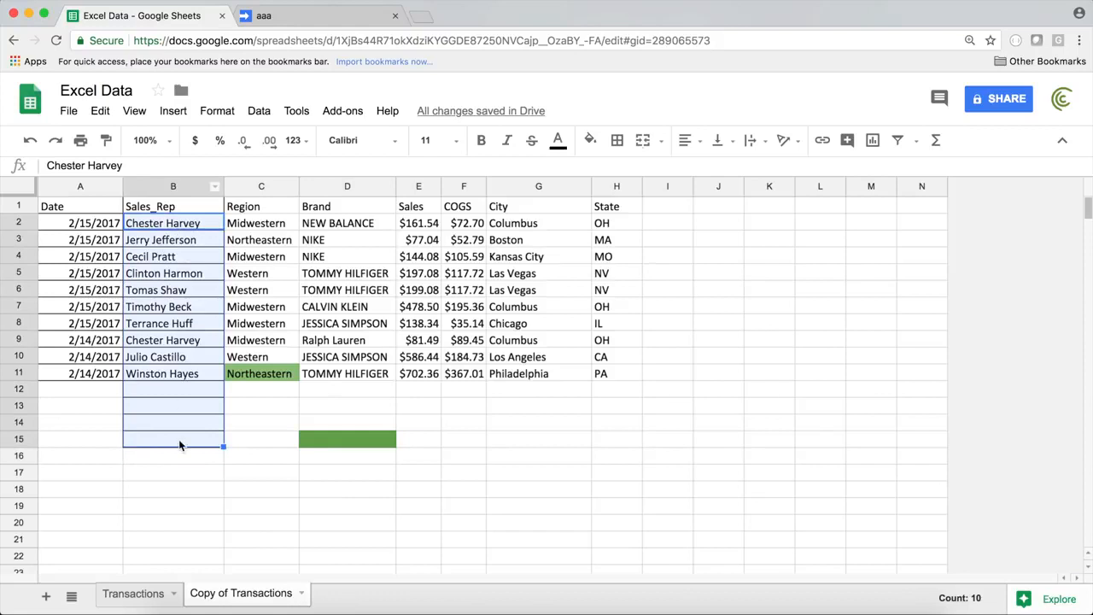
- Demonstrate extending the selection down to the last Date entry, starting from A2 and from the header A1
left_click(88, 225)
key("super+shift+Down")
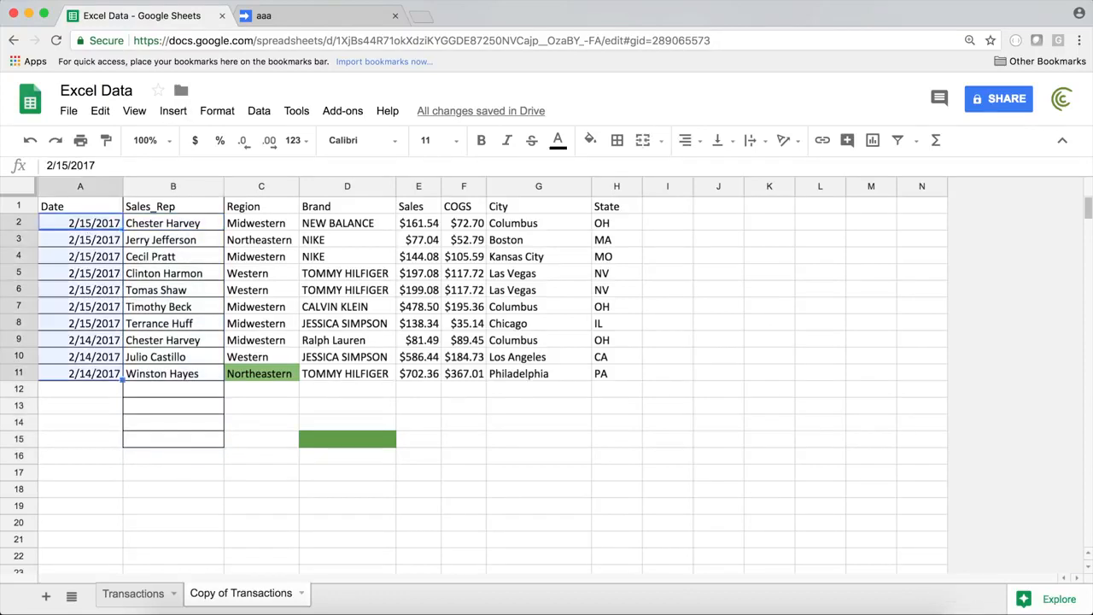
left_click(77, 207)
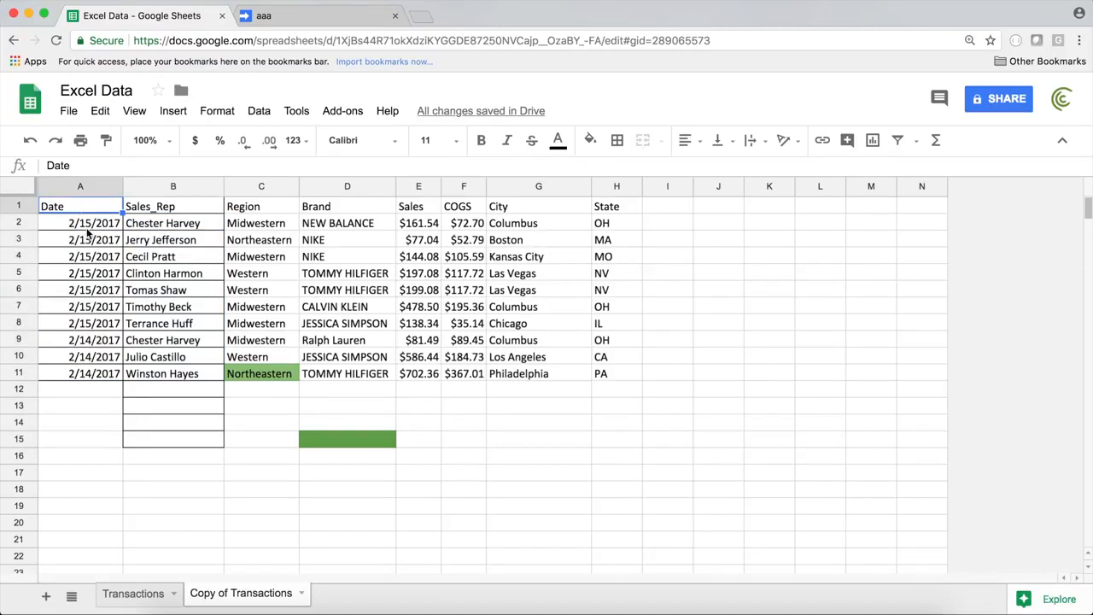
left_click(87, 226)
left_click(89, 211)
key("super+shift+Down")
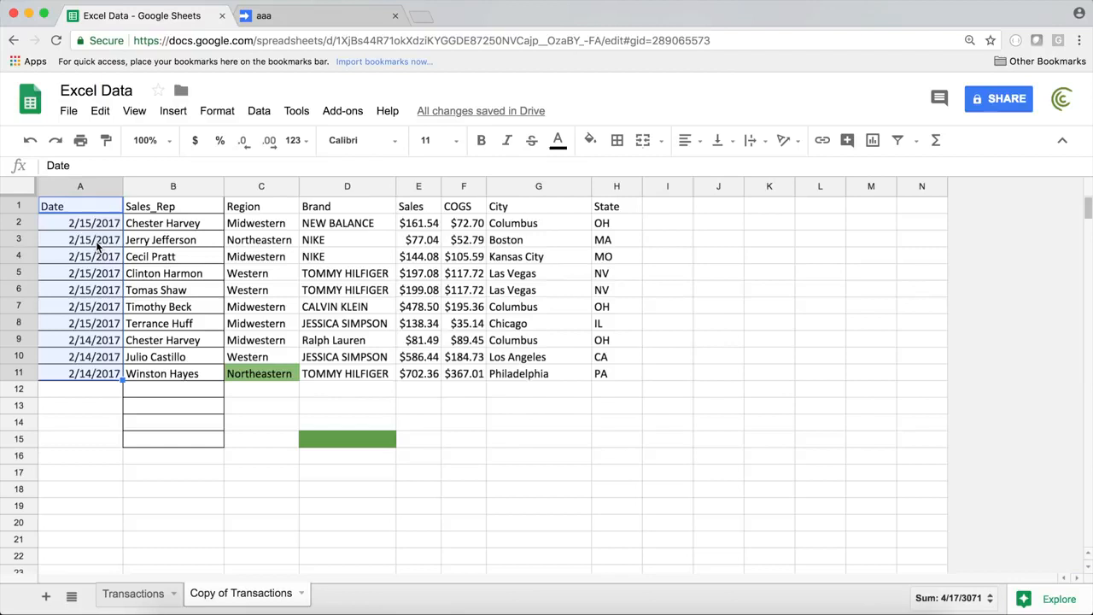
- Demonstrate jumping from the Region header to the column's last filled cell, and compare it with the last Brand cell
left_click(277, 205)
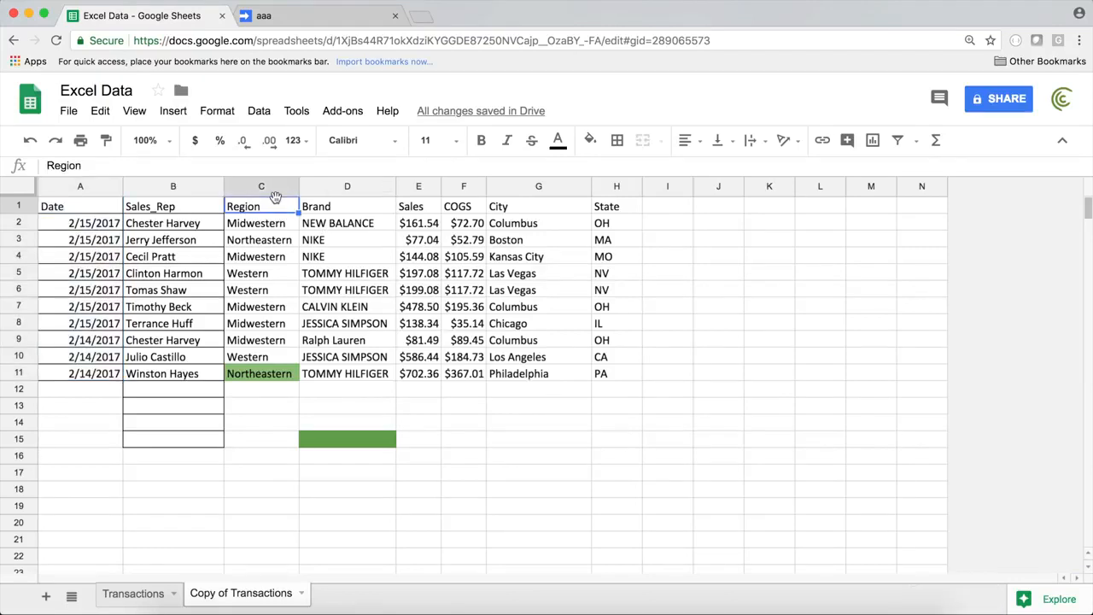
key("super+Down")
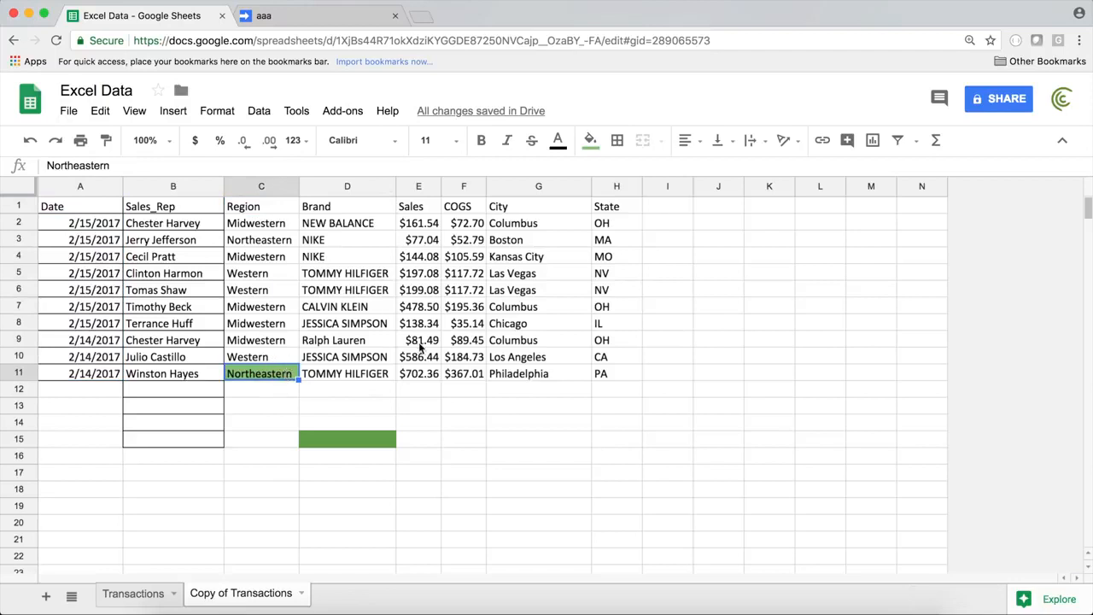
left_click(364, 374)
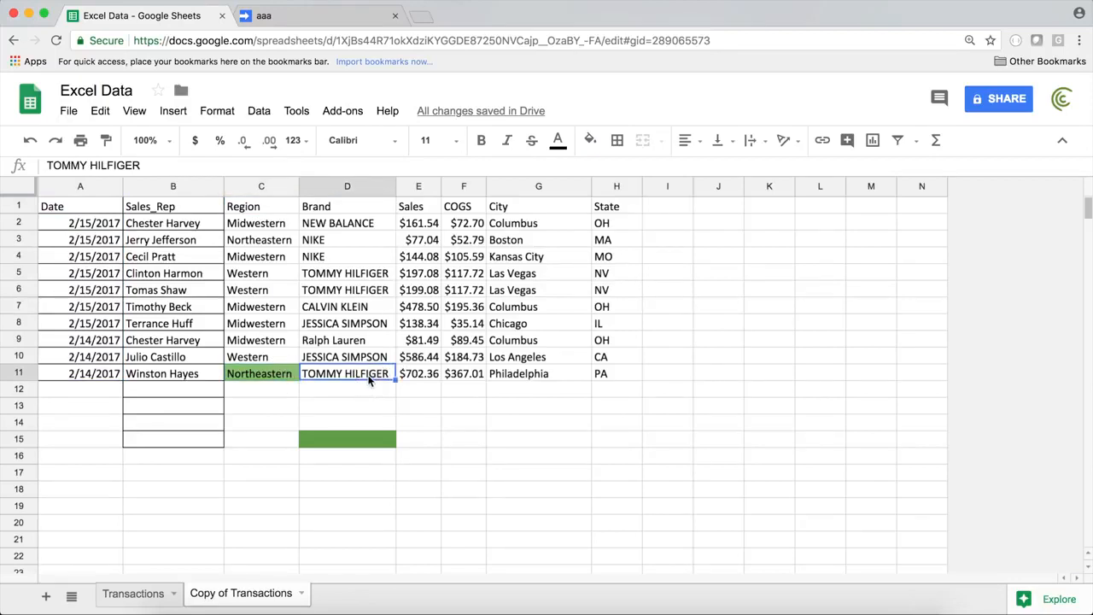
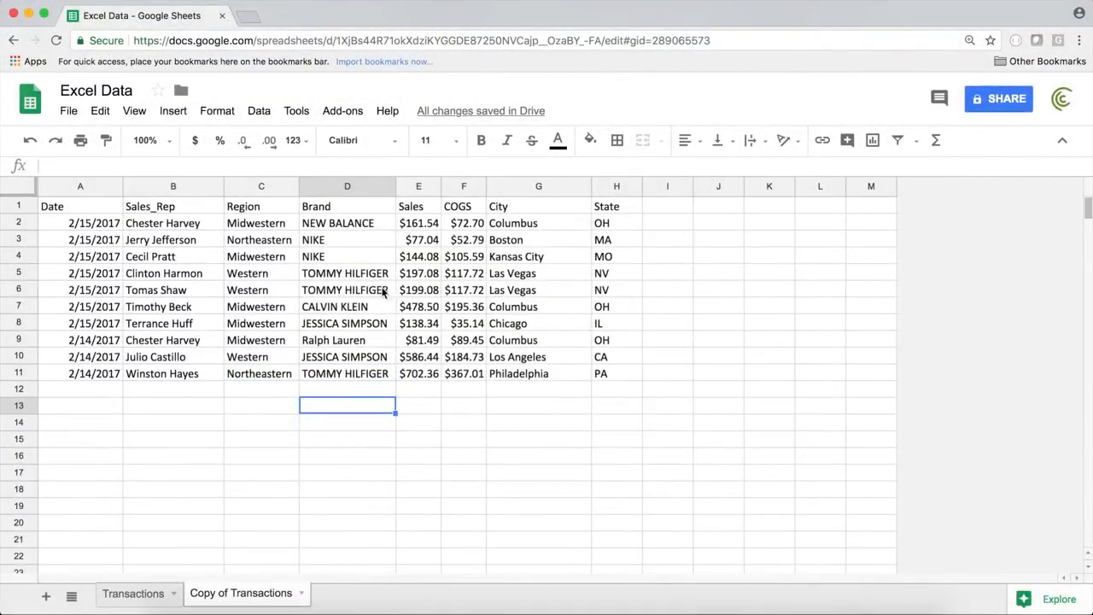
- Start recording a new macro from cell A1 using absolute references
left_click_drag(108, 207, 631, 382)
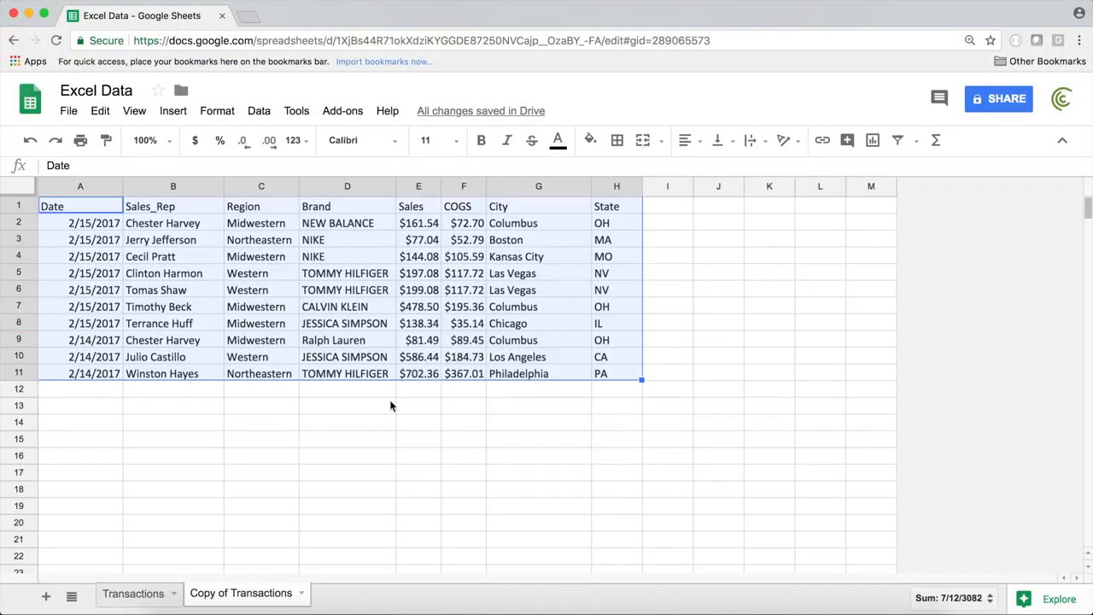
left_click(96, 206)
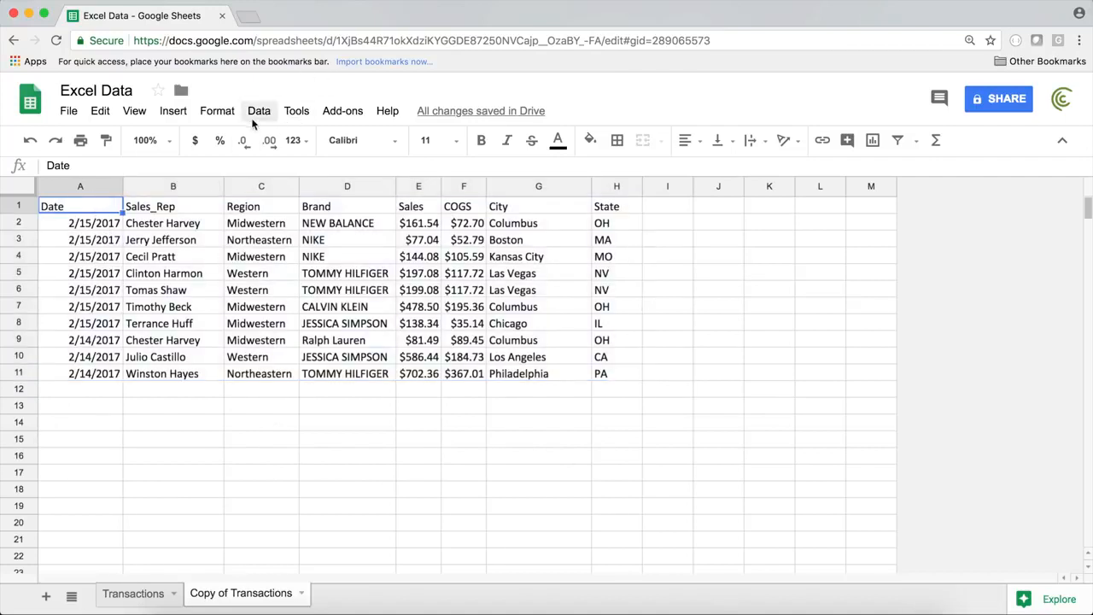
left_click(291, 113)
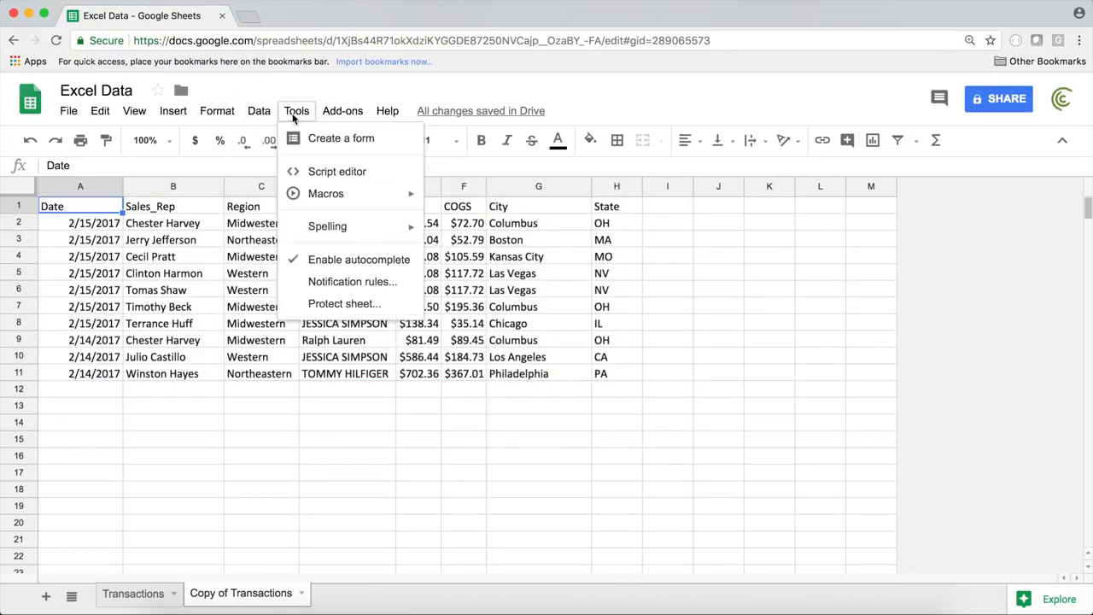
mouse_move(344, 195)
left_click(491, 205)
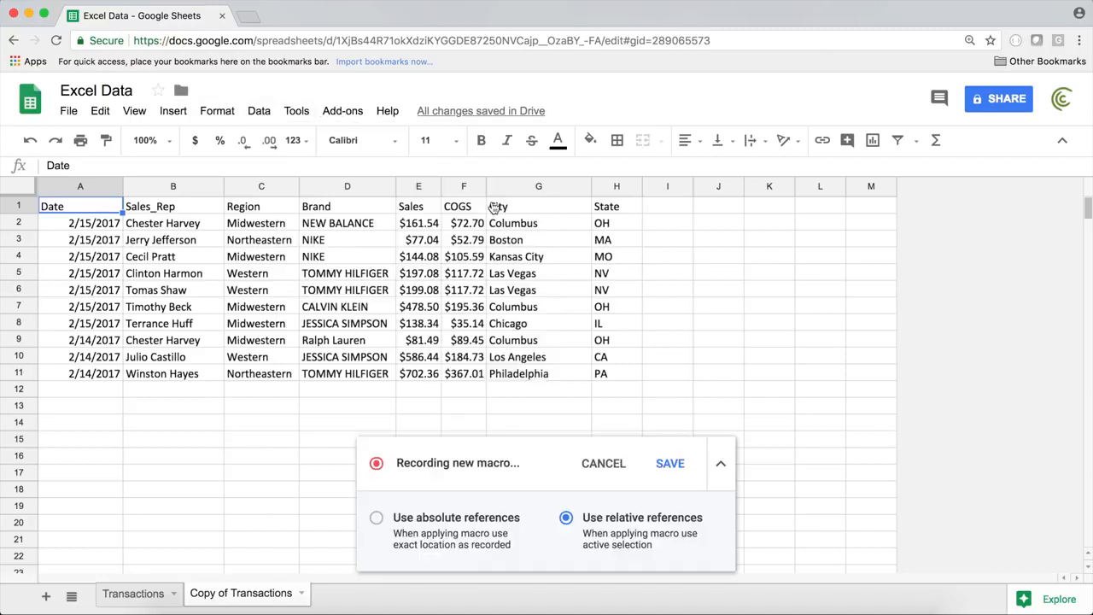
left_click(476, 521)
- Make the header row A1:H1 bold and give it a medium blue fill
left_click_drag(613, 209, 80, 213)
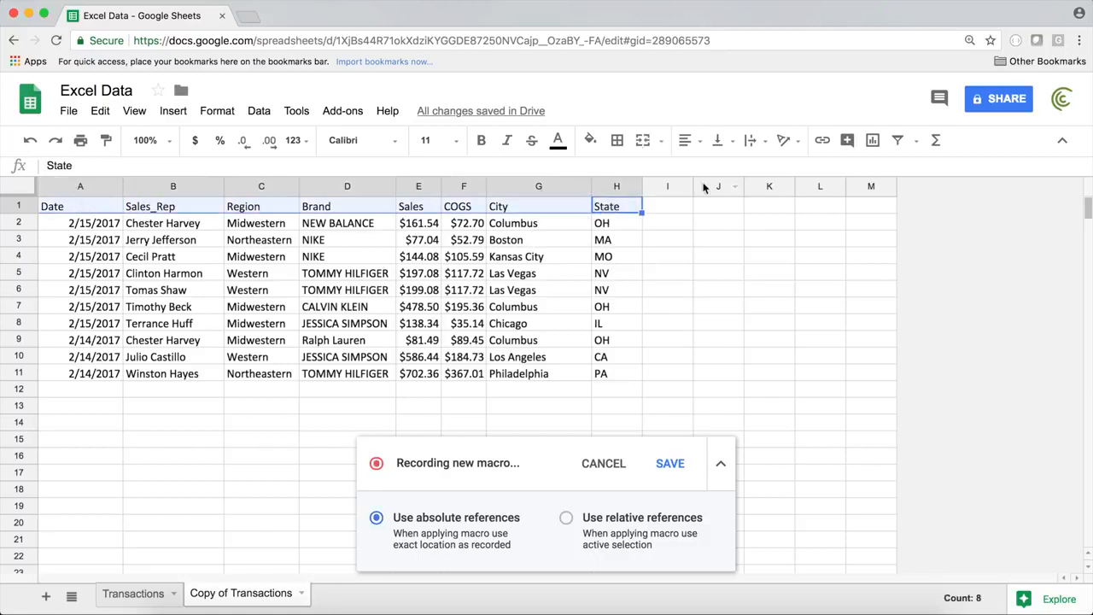
left_click(482, 144)
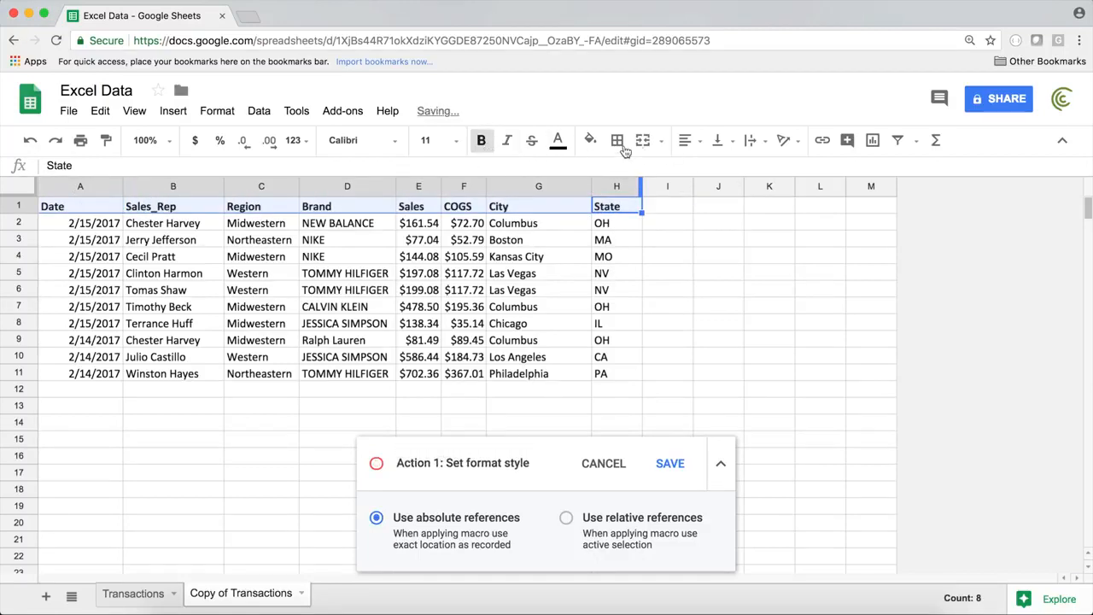
left_click(590, 142)
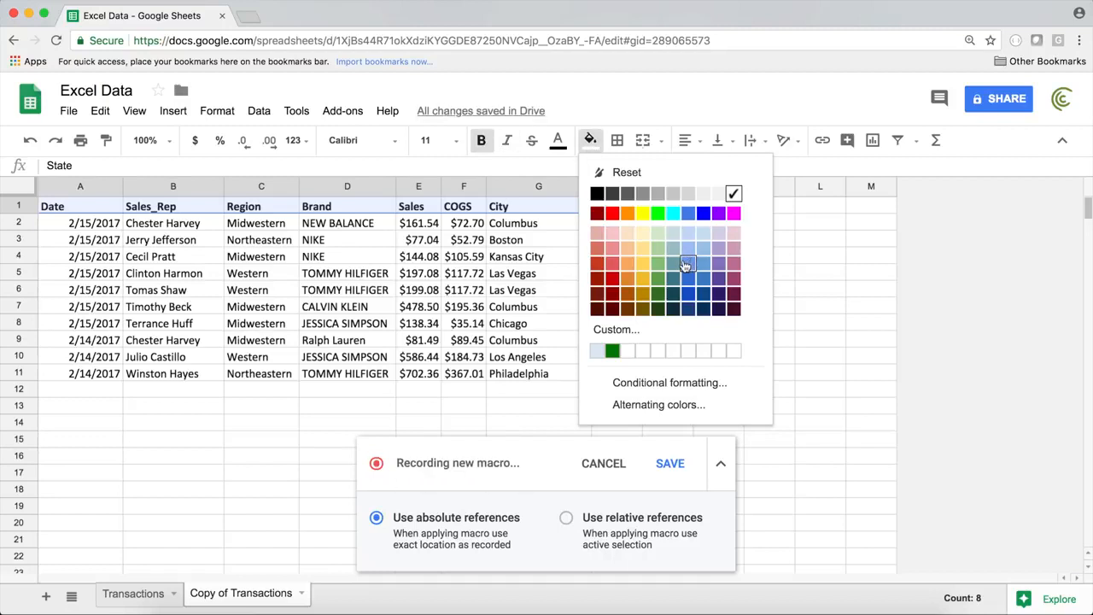
left_click(686, 265)
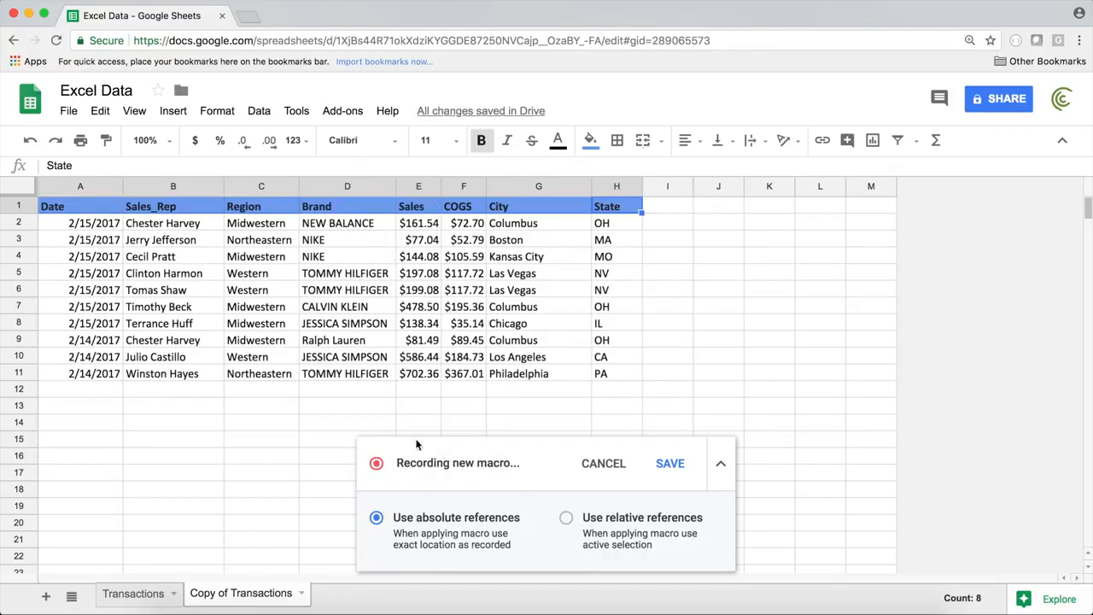
- Extend the selection from E2 to the last Sales value and format the amounts with no decimal places
left_click(421, 224)
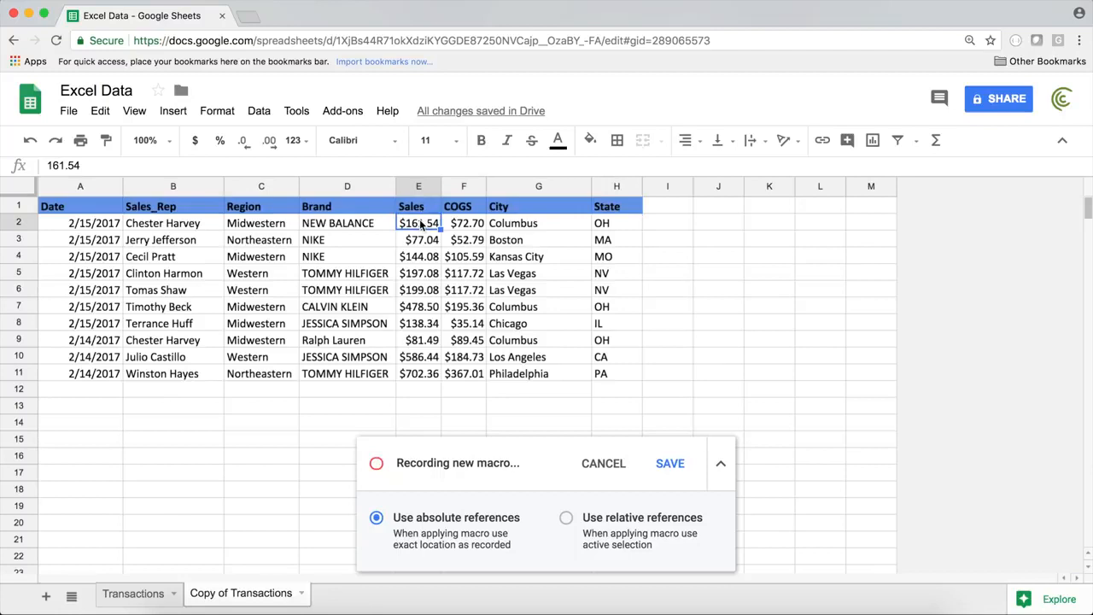
key("super+shift+Down")
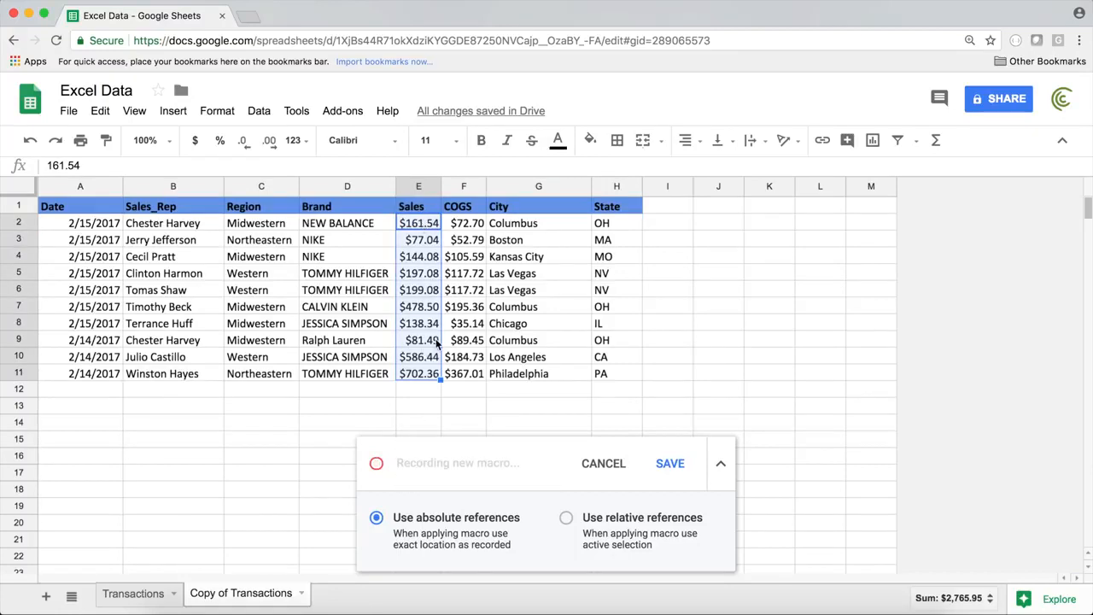
left_click(269, 143)
left_click(247, 143)
left_click(248, 145)
left_click(247, 145)
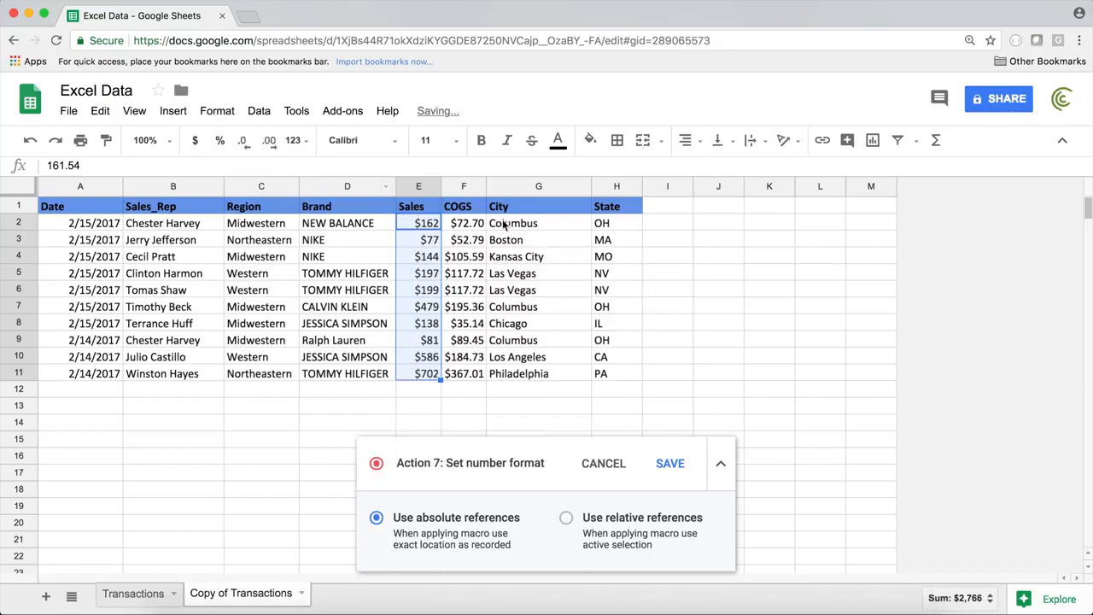
- Format the COGS values in F2:F11 with no decimal places
left_click_drag(473, 224, 466, 373)
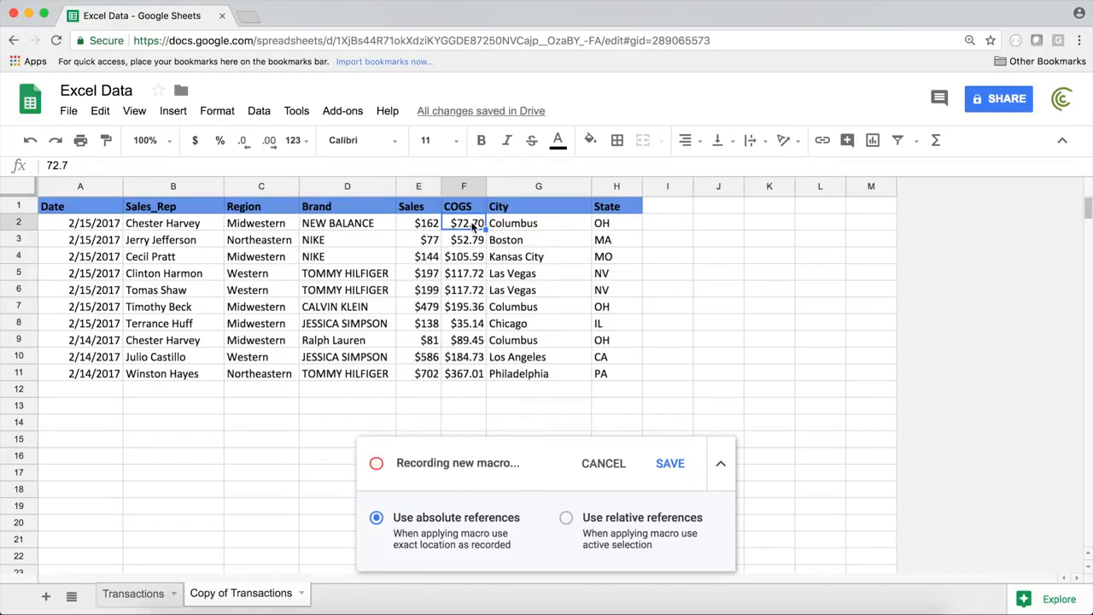
left_click(247, 151)
left_click(247, 151)
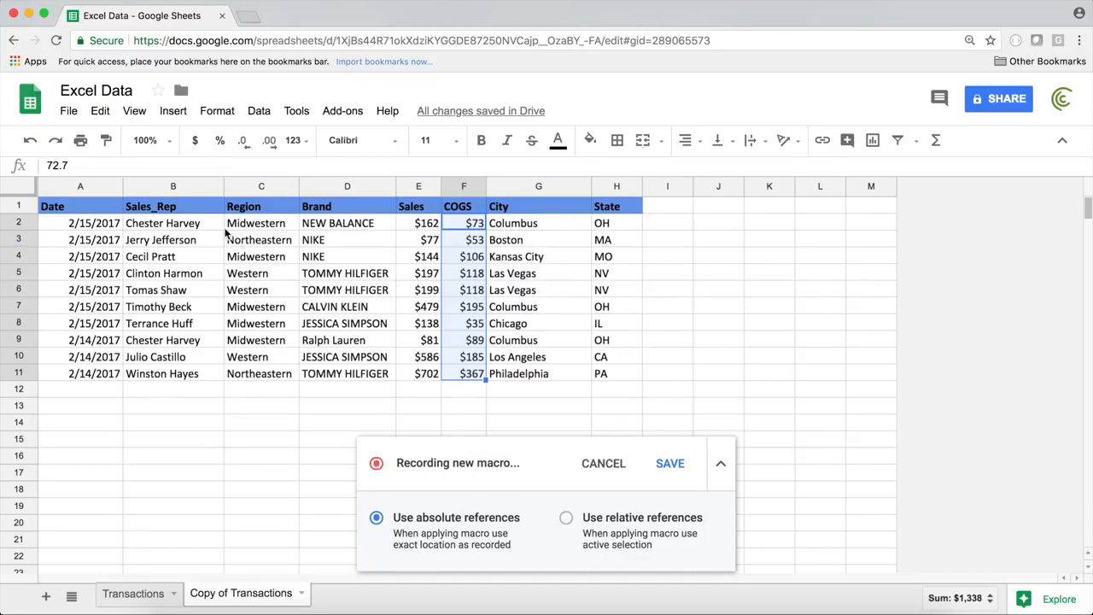
- Extend the selection from A1 across and down the whole table and apply all borders
left_click(79, 212)
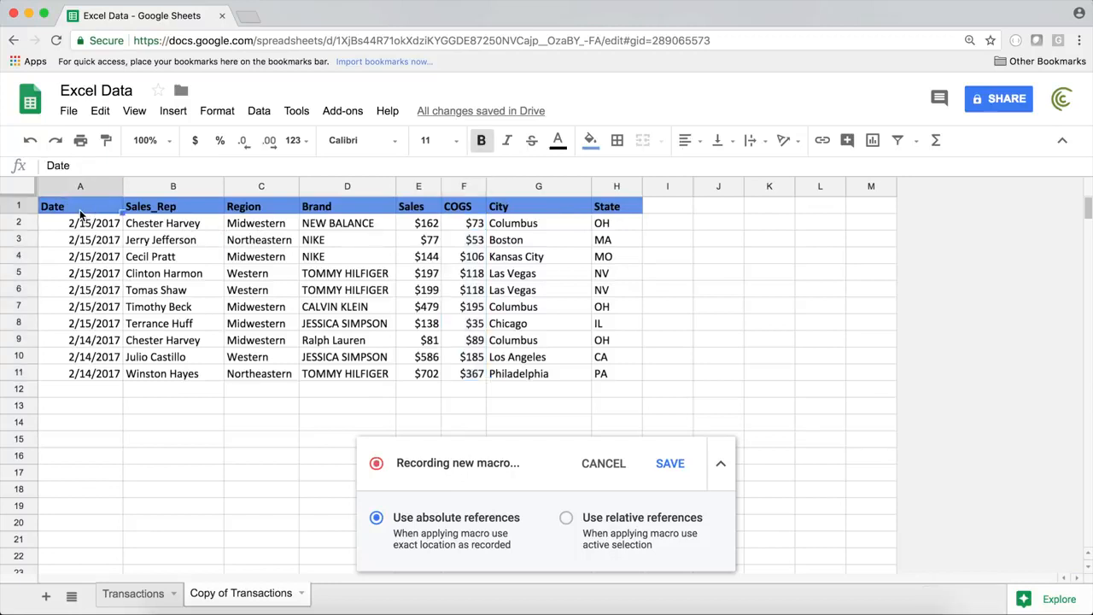
key("super+shift+Right")
key("super+shift+Down")
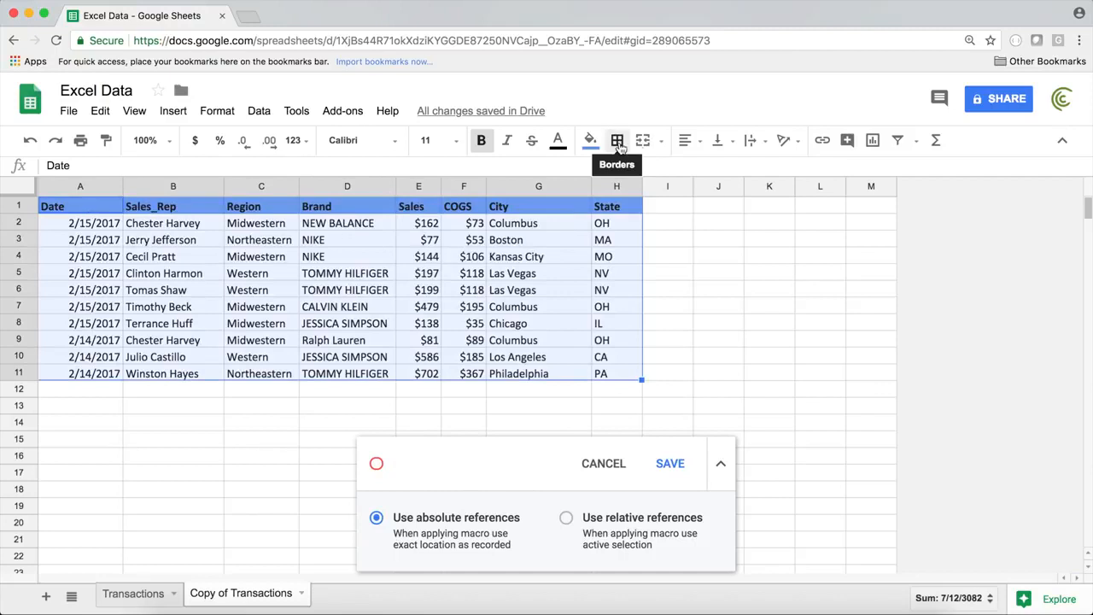
left_click(617, 140)
left_click(624, 176)
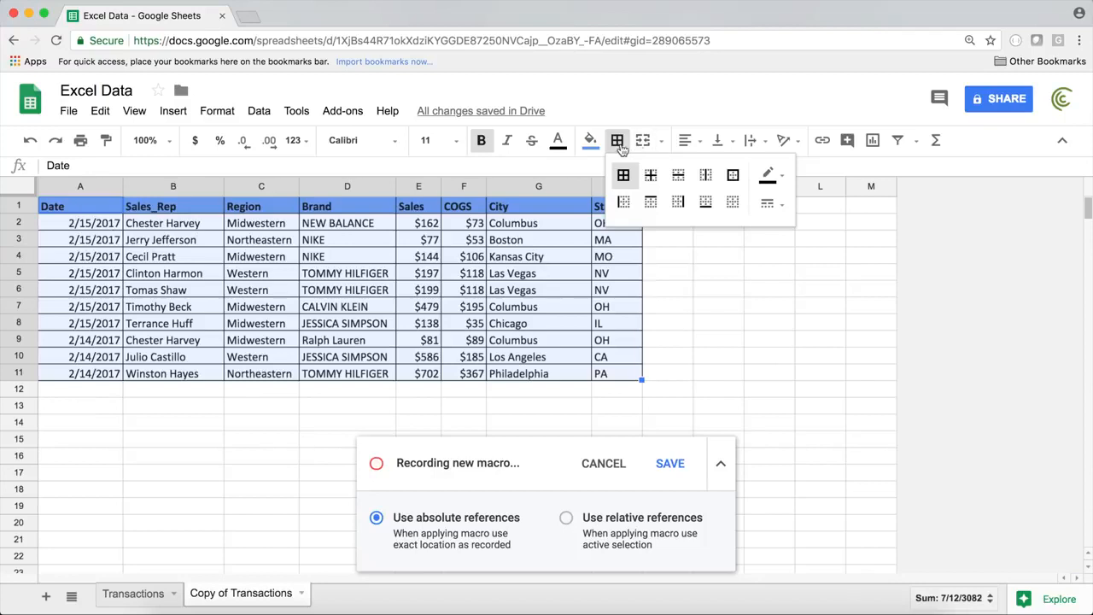
- Finish the recording with cell A1 selected and save the macro as Better Formatting
left_click(624, 175)
left_click(55, 208)
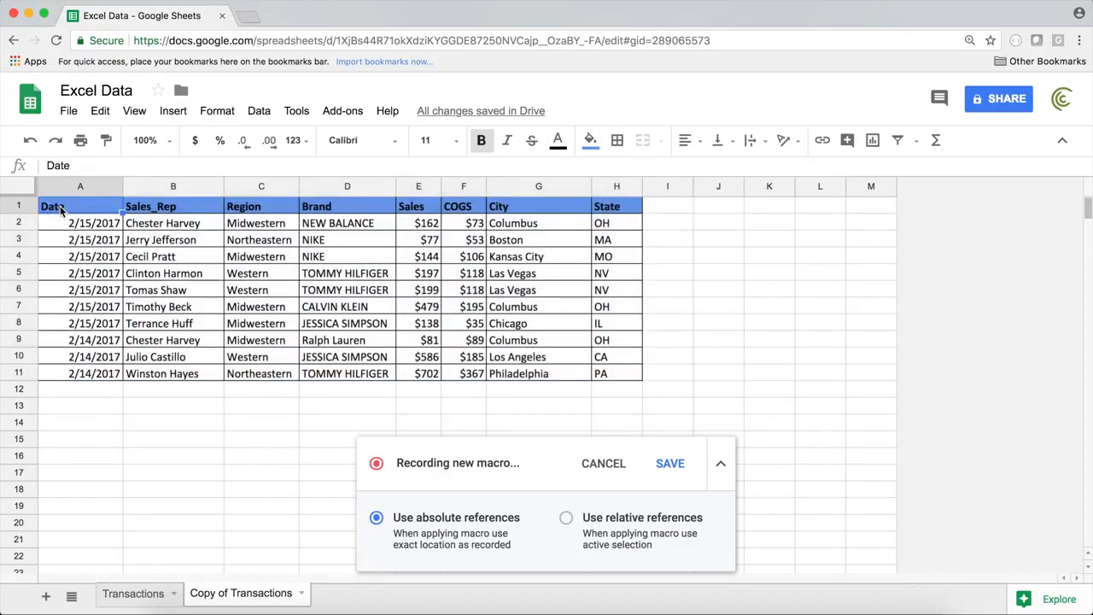
left_click(671, 464)
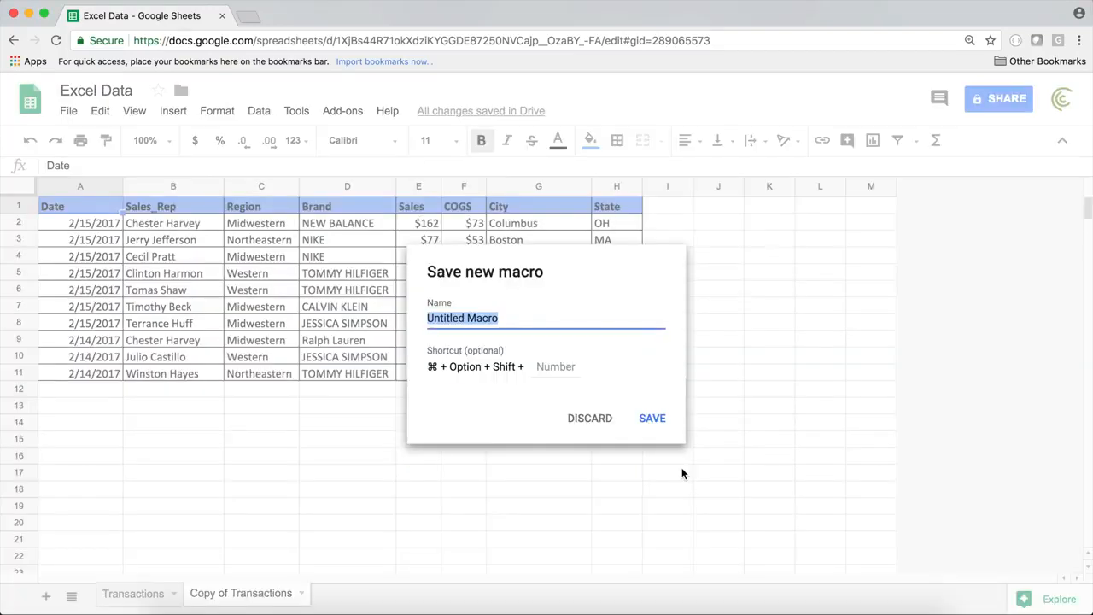
type("Better")
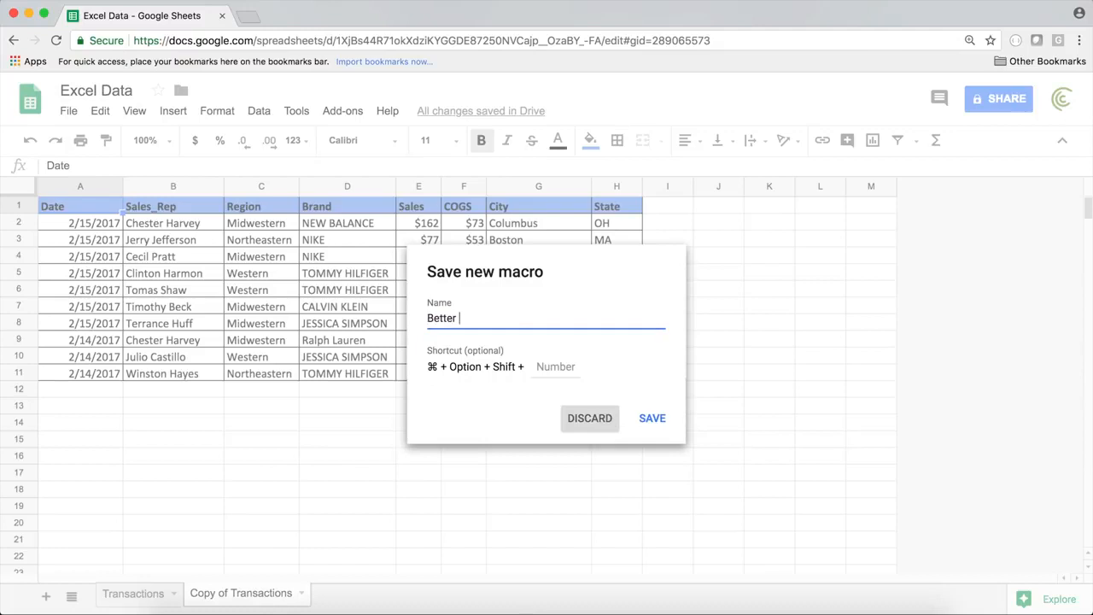
type(" Formatting")
left_click(649, 418)
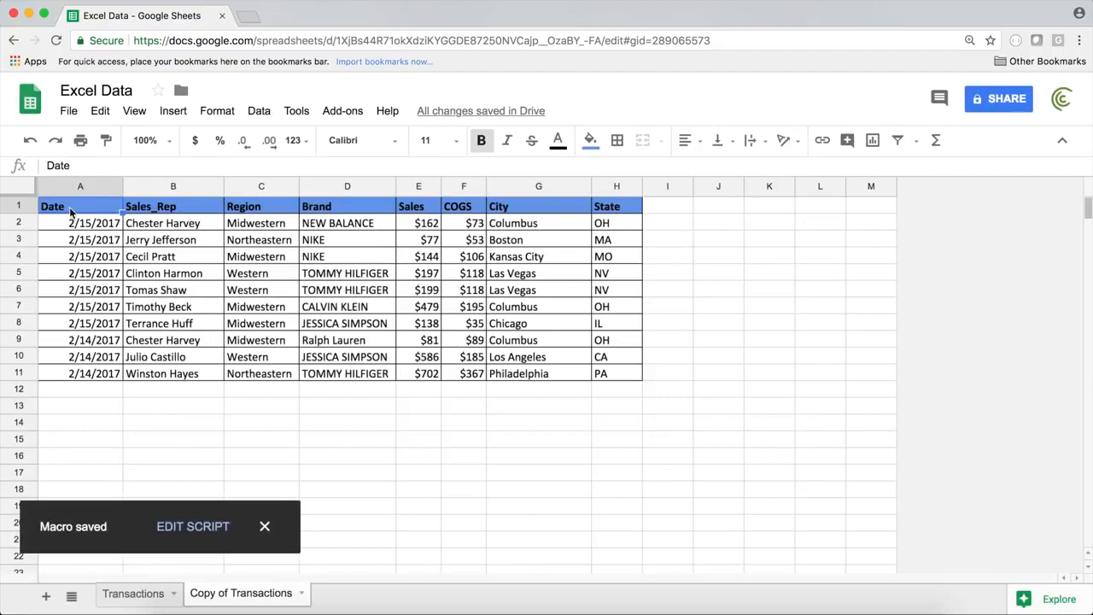
- Clear the formatting of the whole sheet, then test the Better Formatting macro from cell A1
left_click(26, 190)
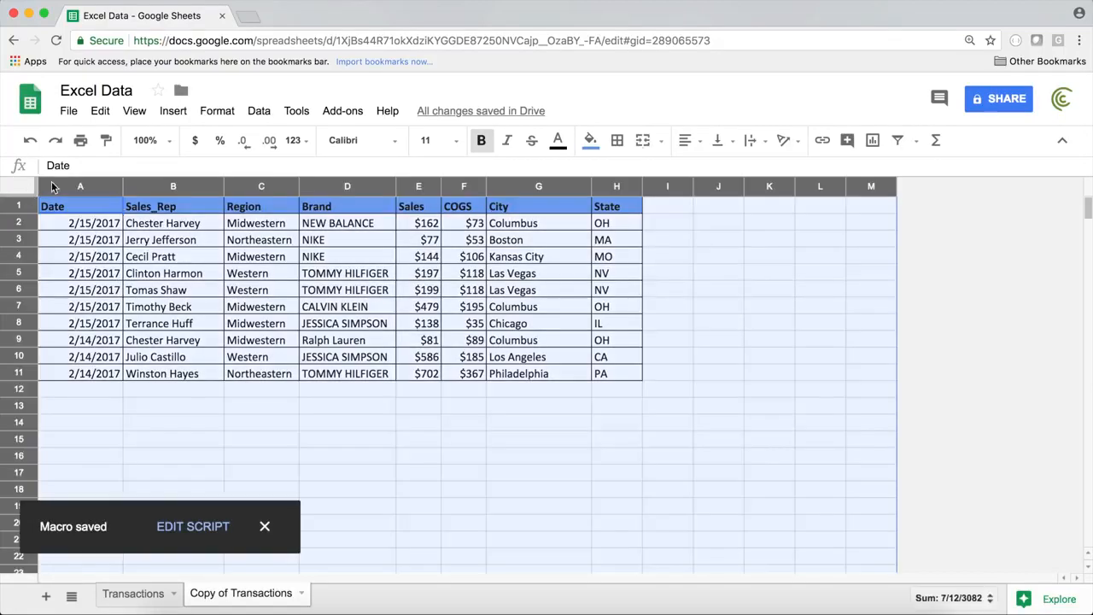
left_click(250, 116)
mouse_move(235, 116)
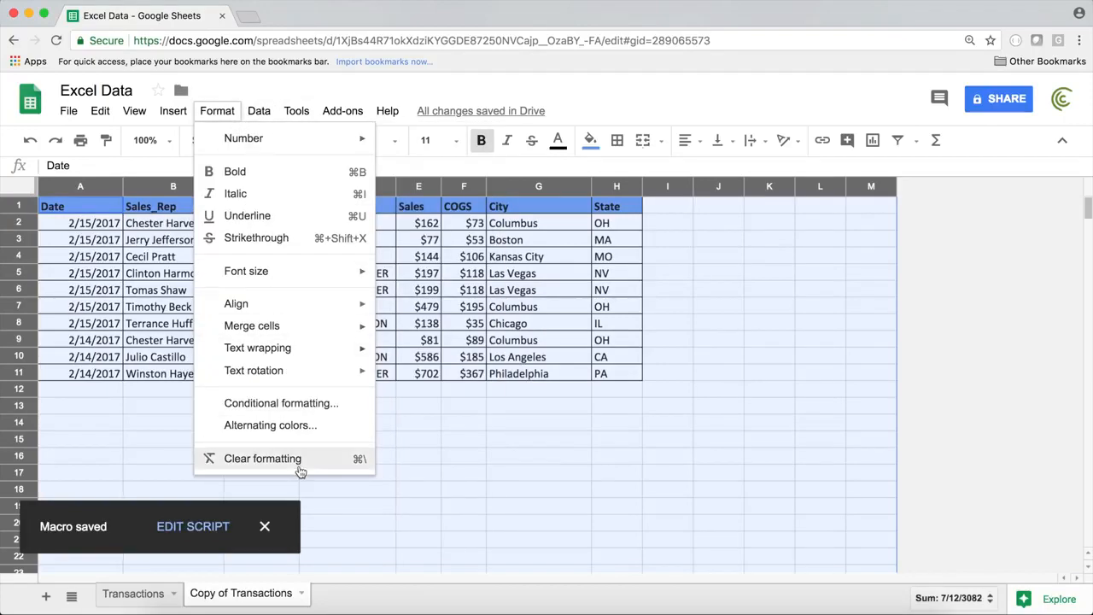
left_click(262, 459)
left_click(103, 210)
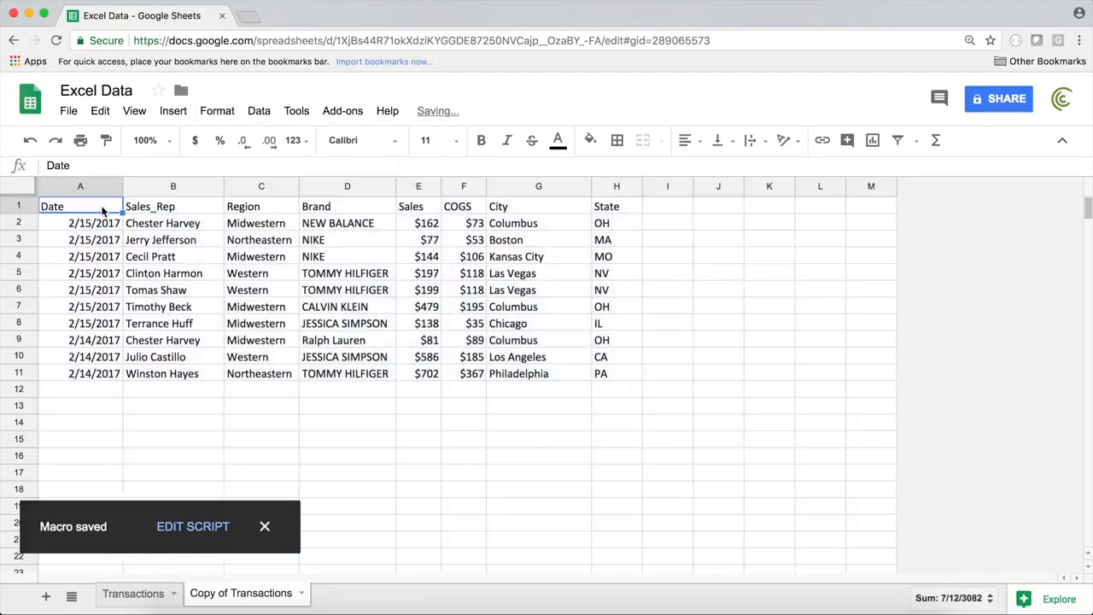
left_click(296, 111)
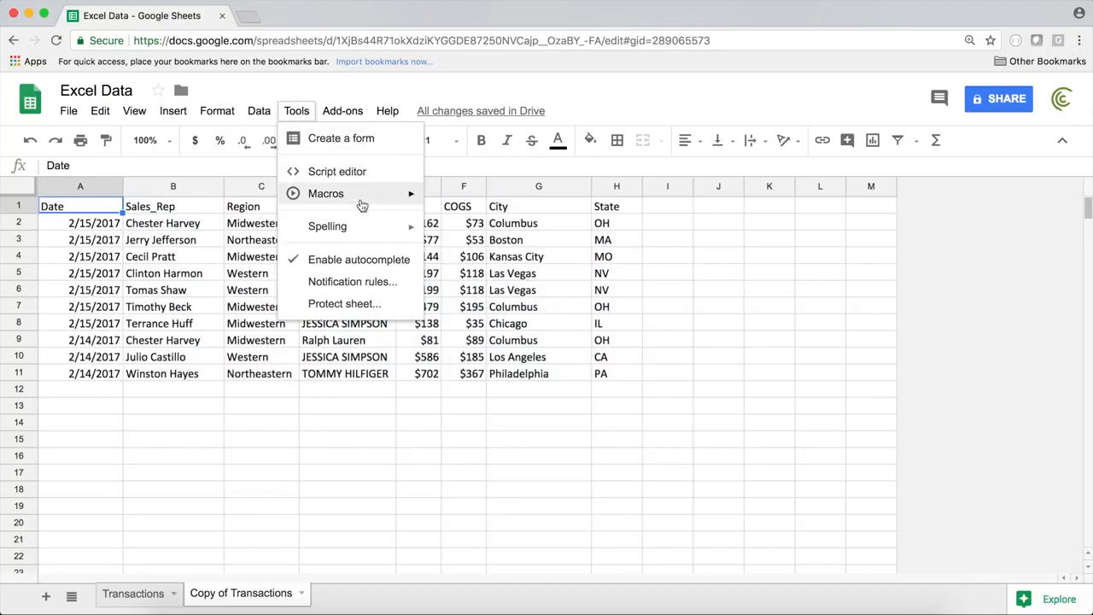
mouse_move(359, 195)
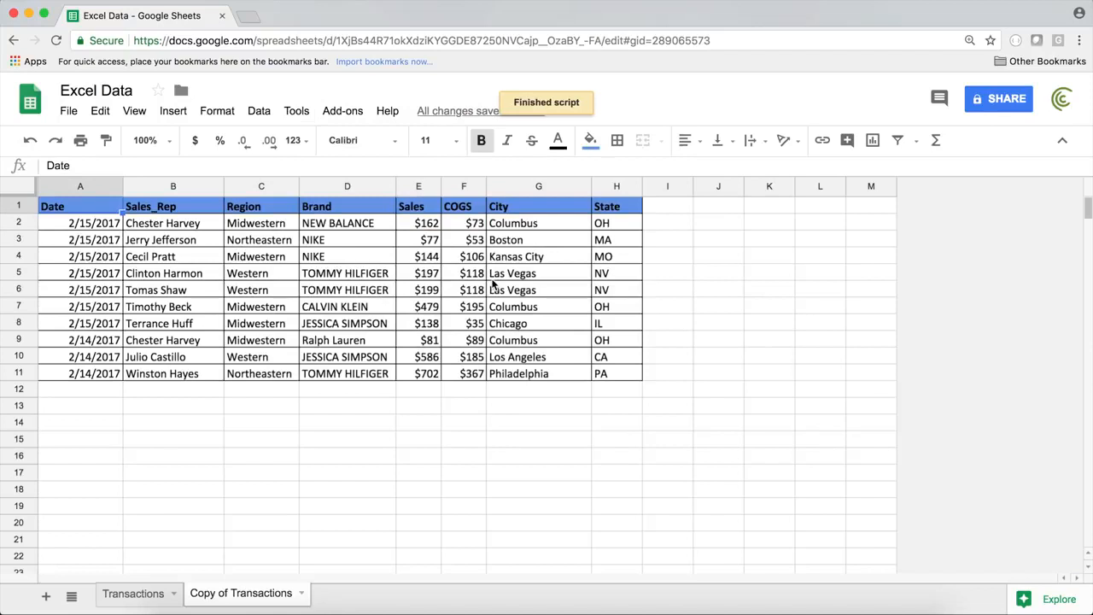
- Clear the whole sheet's formatting again and delete rows 9 to 15 to shorten the table
left_click(22, 187)
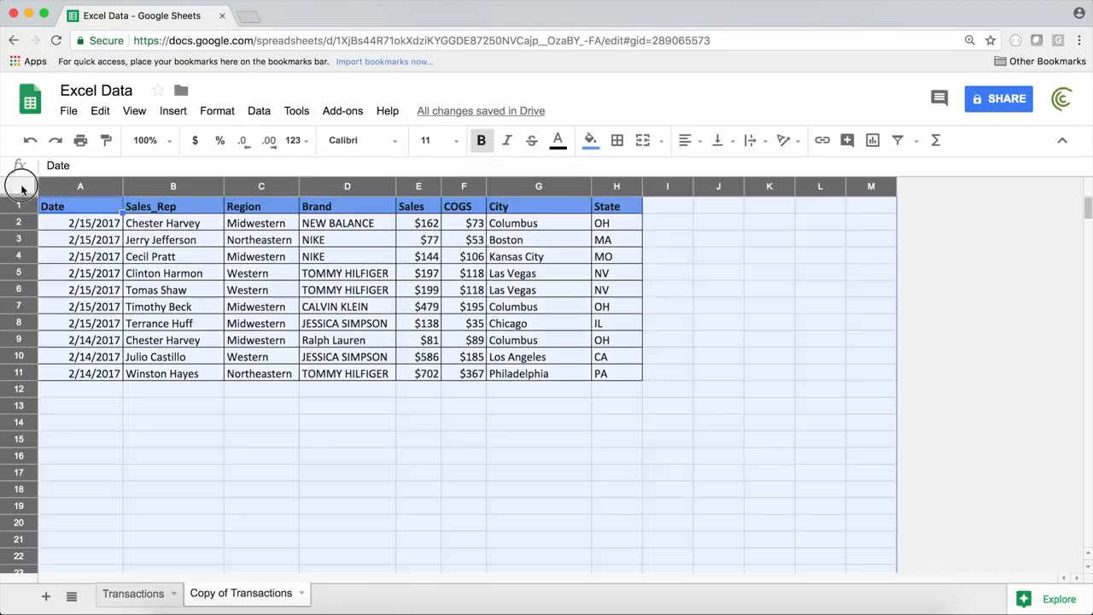
left_click(217, 111)
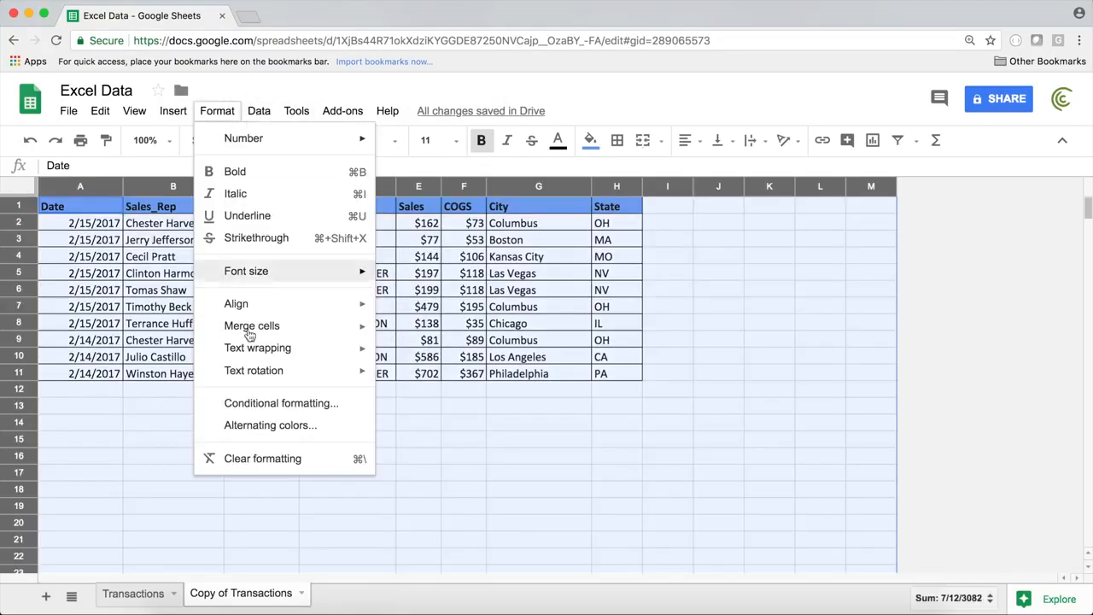
left_click(299, 462)
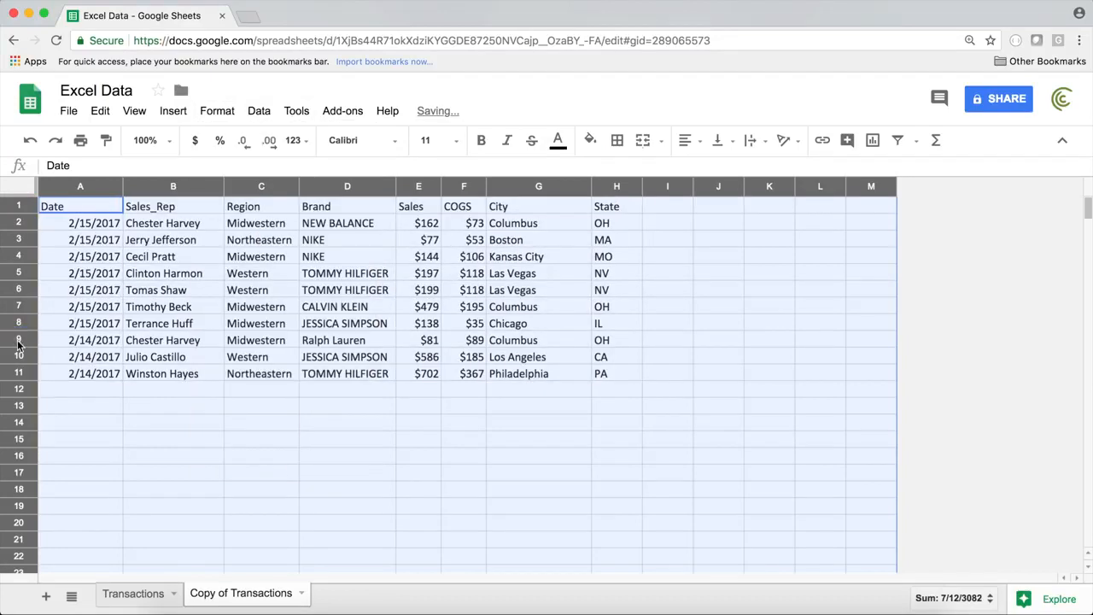
left_click_drag(18, 340, 12, 441)
right_click(12, 441)
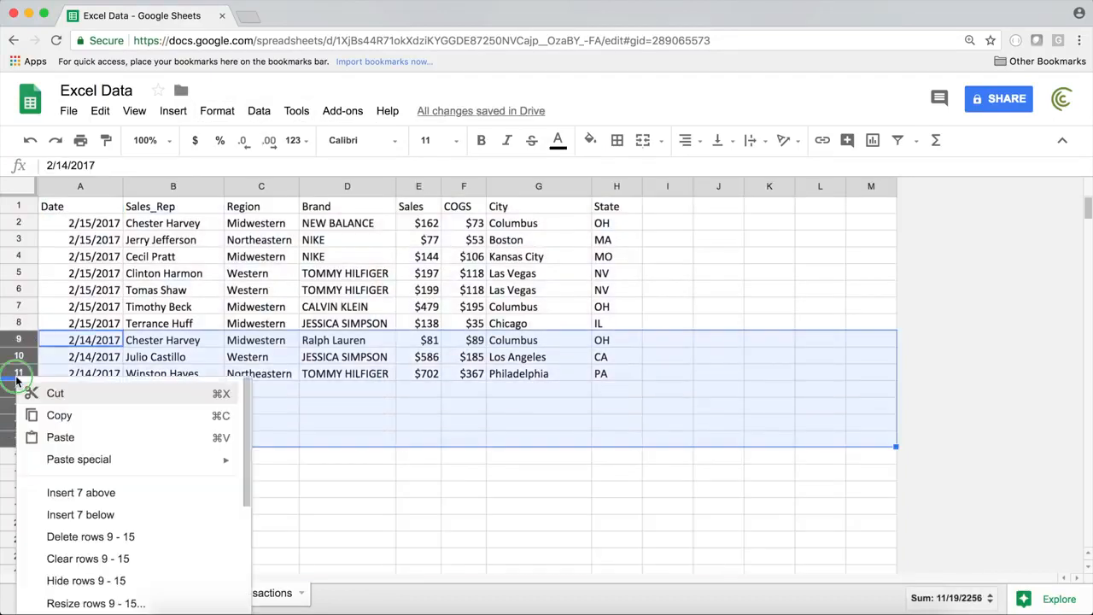
left_click(92, 538)
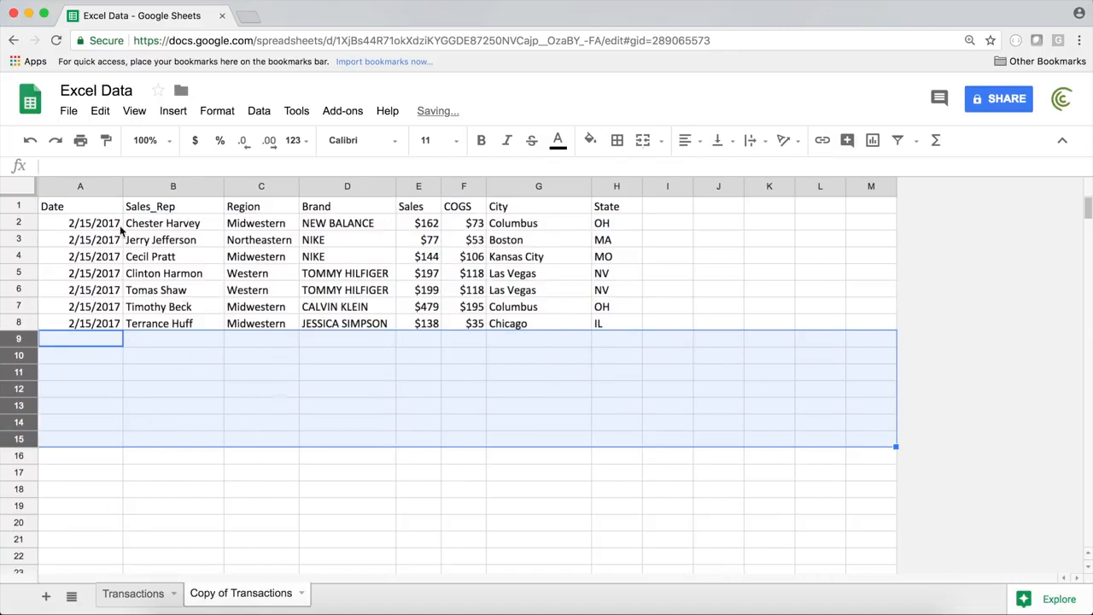
- Run the Better Formatting macro on the shortened table from cell A1
left_click(107, 206)
left_click(298, 112)
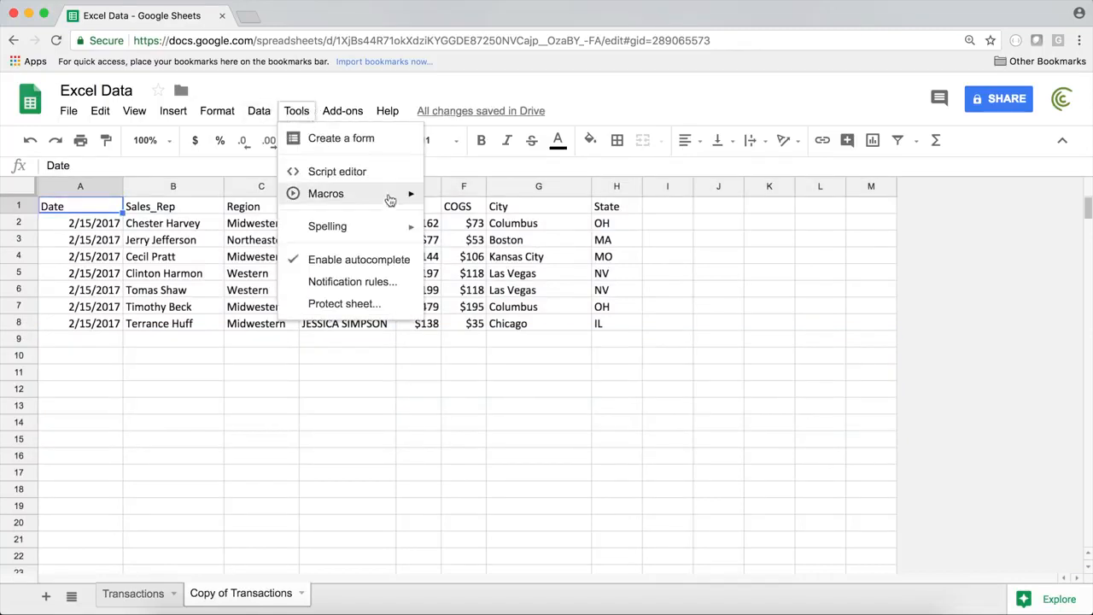
mouse_move(393, 196)
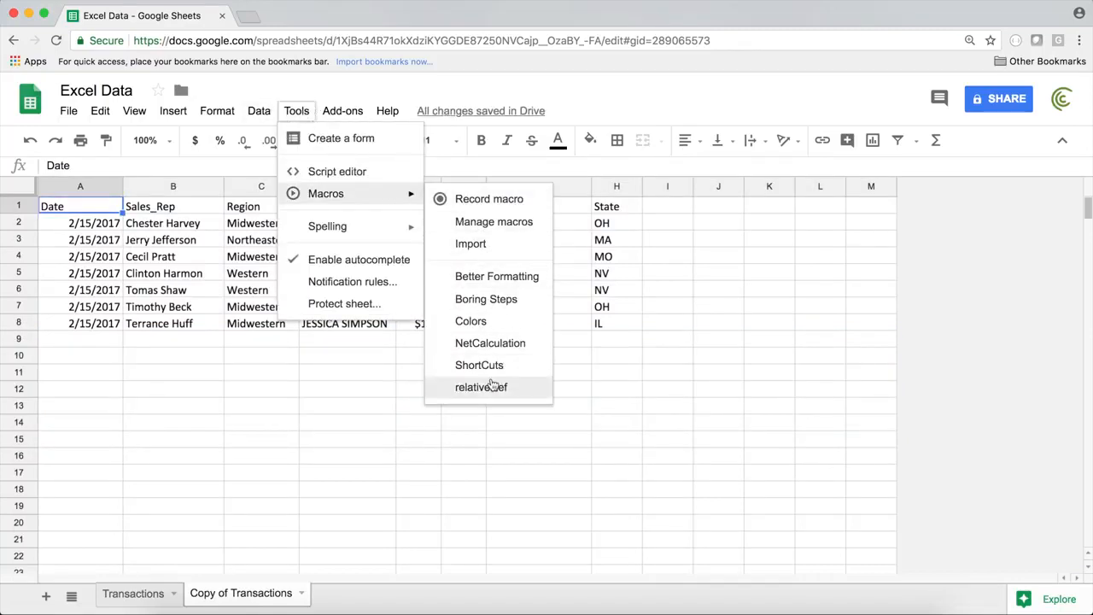
left_click(497, 277)
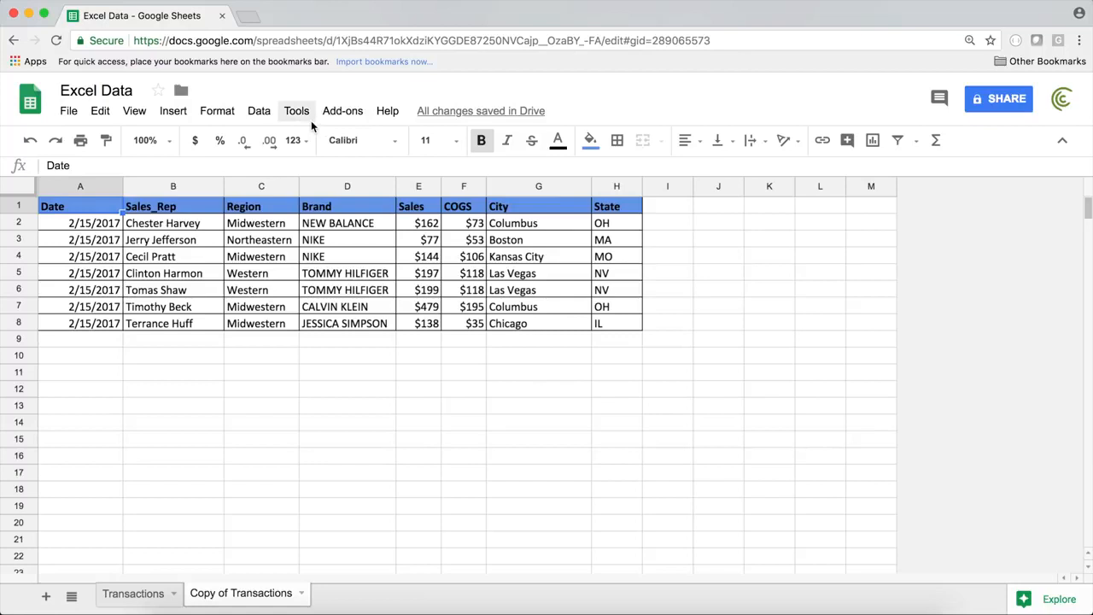
left_click(299, 112)
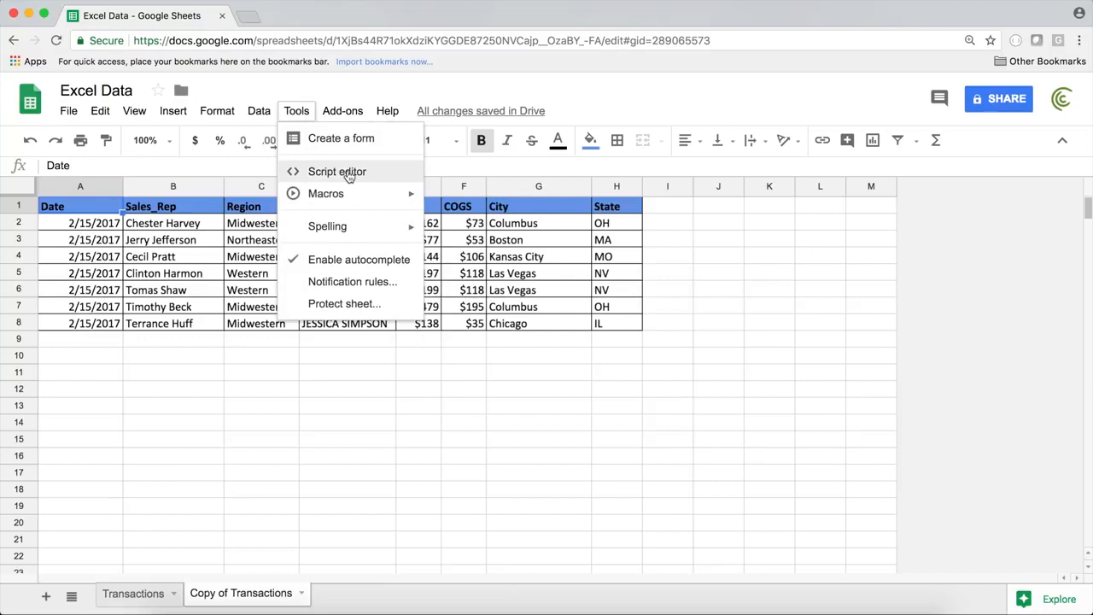
left_click(501, 224)
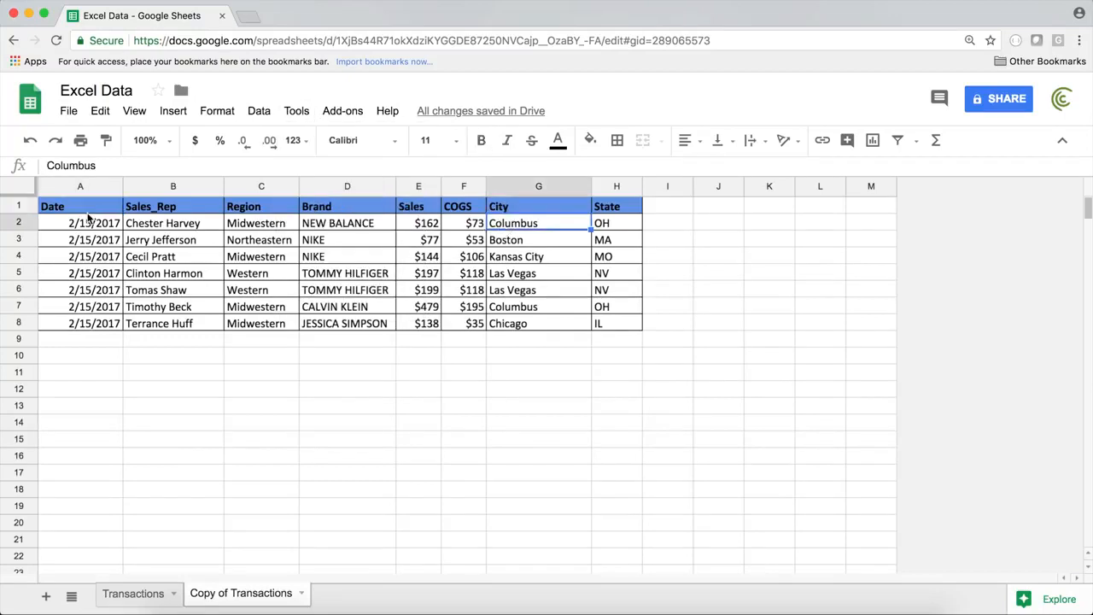